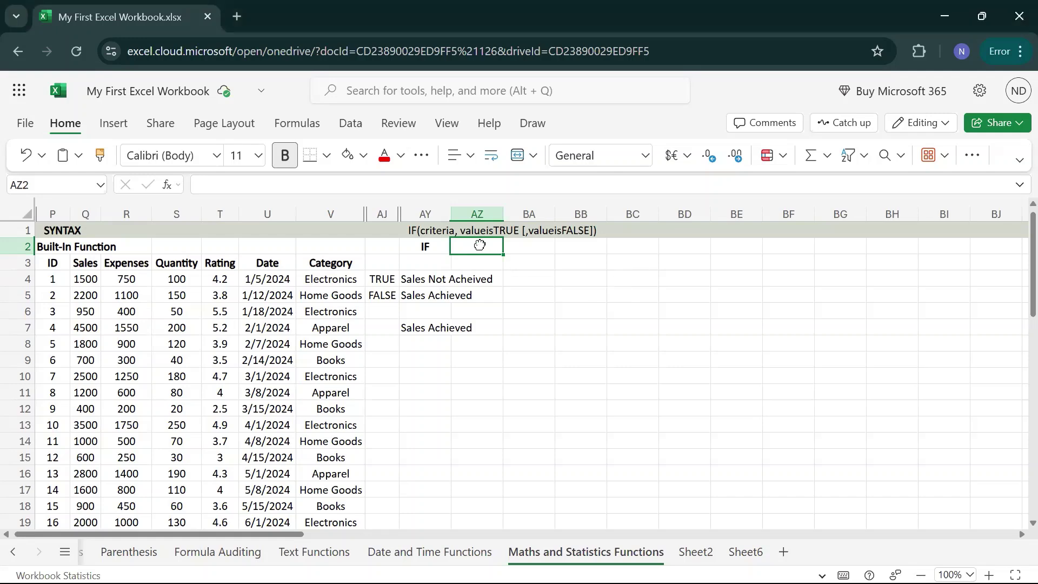
# Enter the heading IFS in cell AZ2, beside the IF heading.
pyautogui.write('IFS')
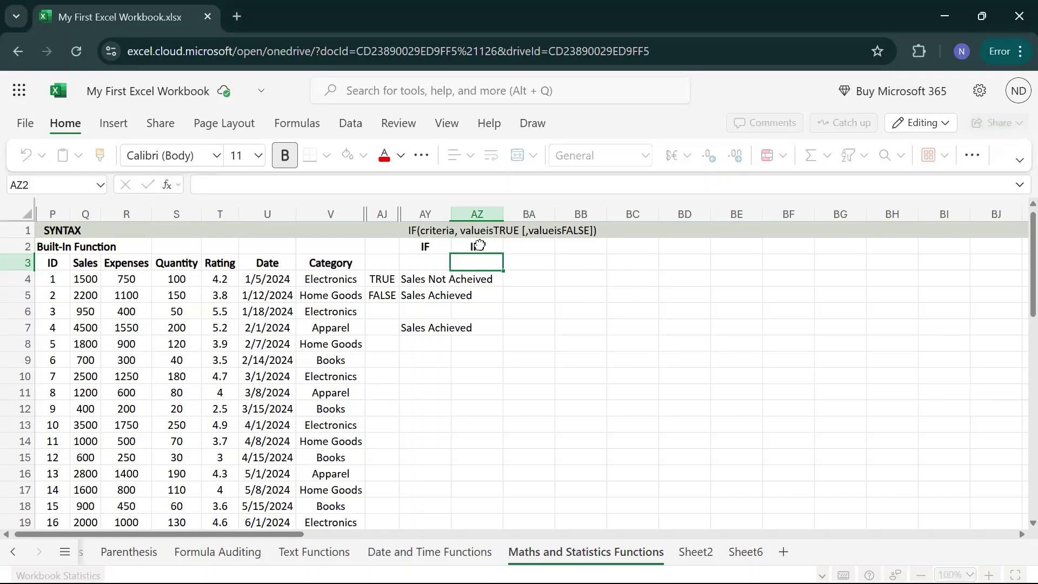
pyautogui.press('Up')
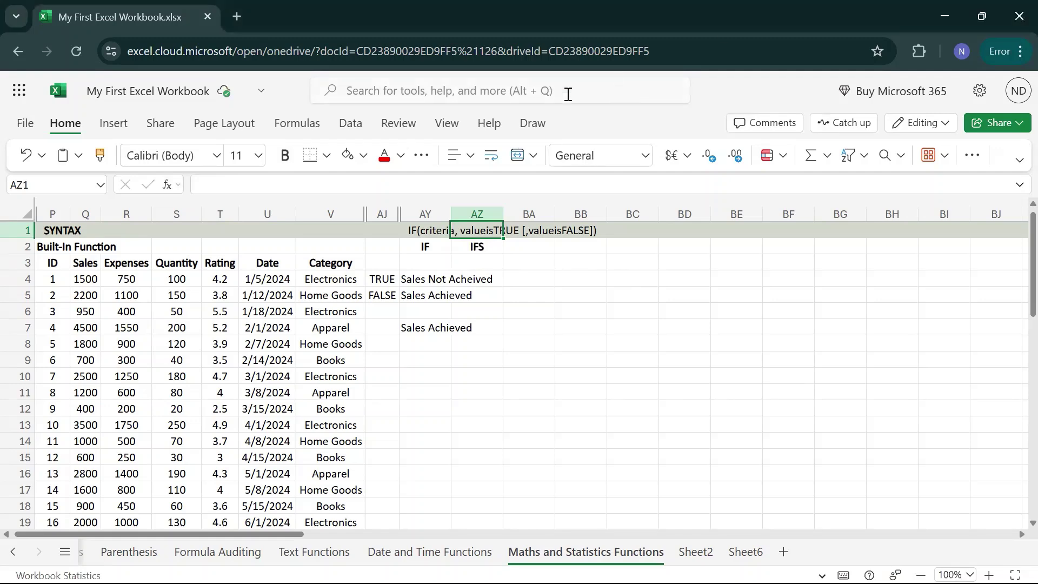
pyautogui.click(431, 247)
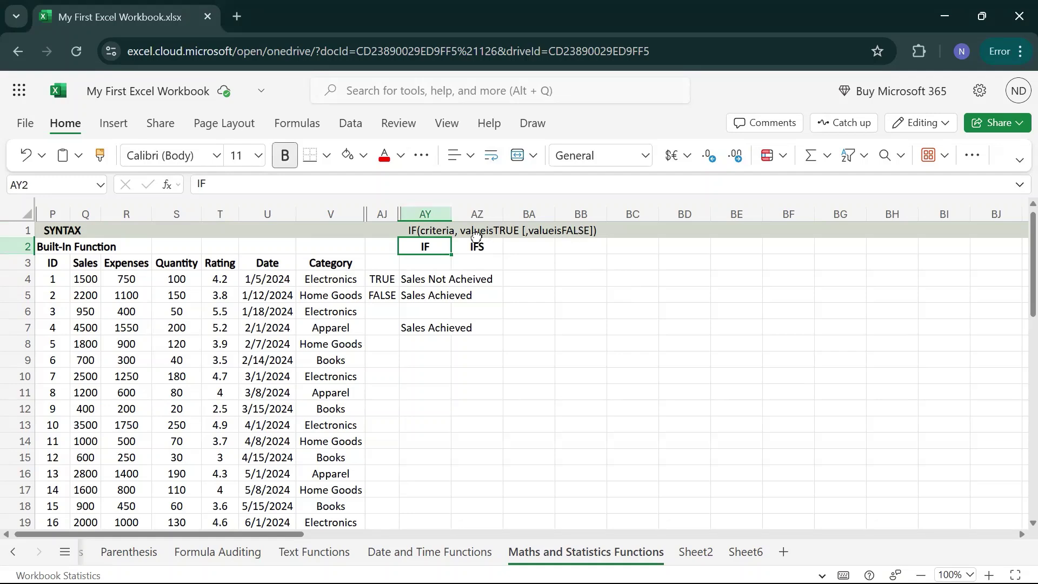
pyautogui.click(427, 232)
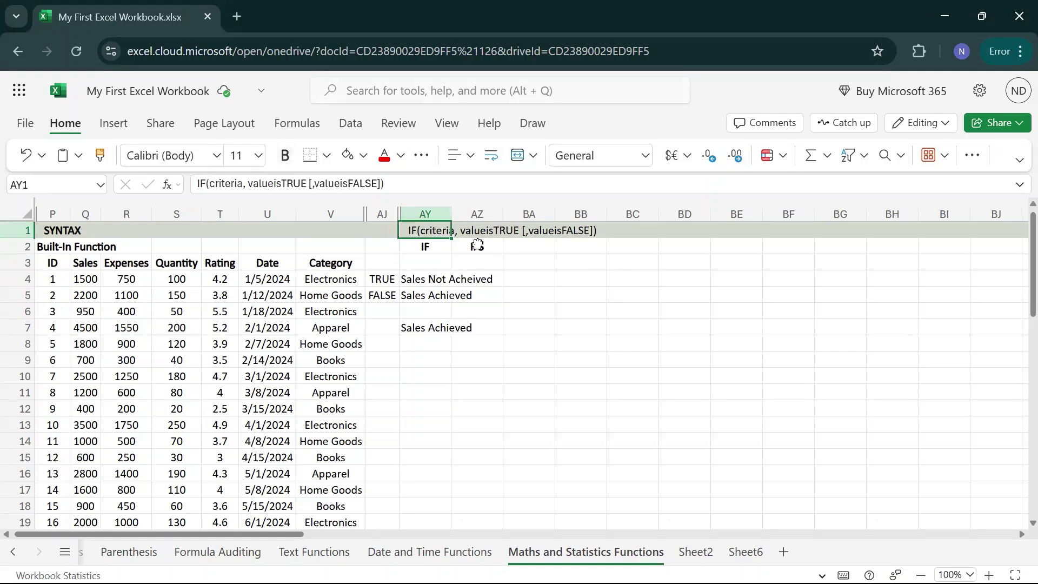
pyautogui.click(477, 246)
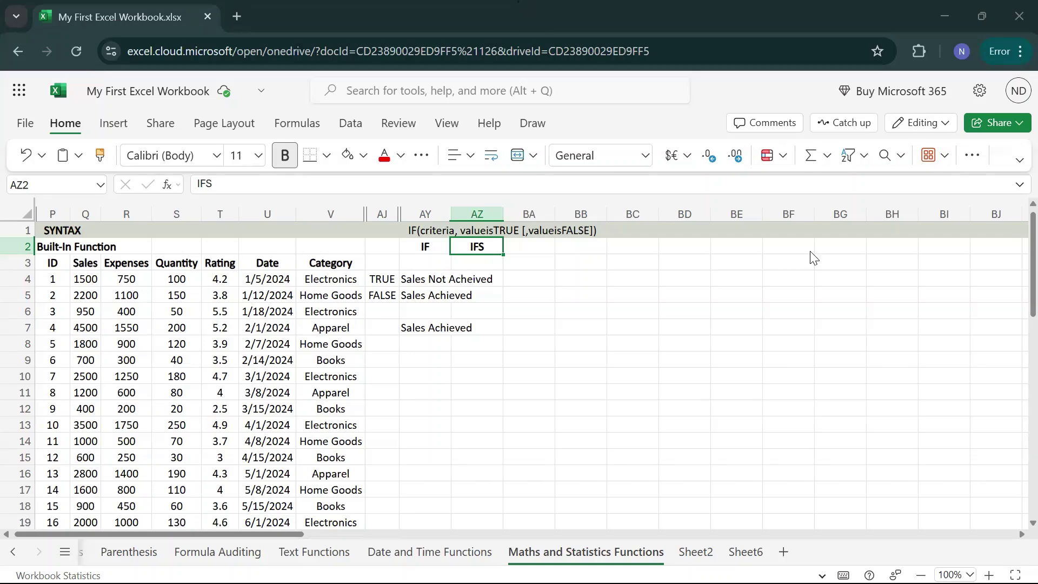
# Copy the IF syntax text from cell AY1 into the syntax row cell AZ1.
pyautogui.click(472, 232)
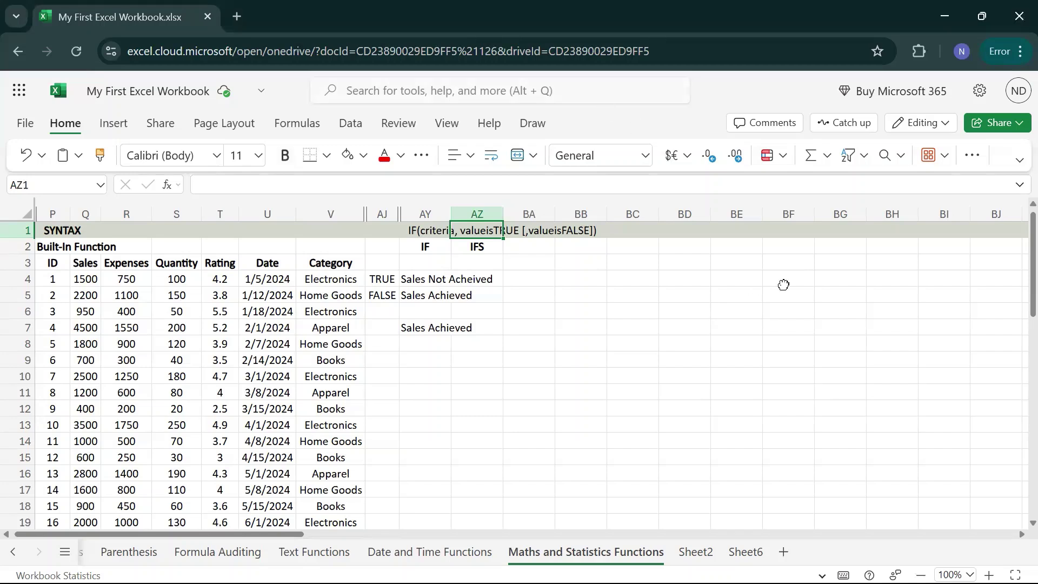
pyautogui.press('Left')
pyautogui.press('F2')
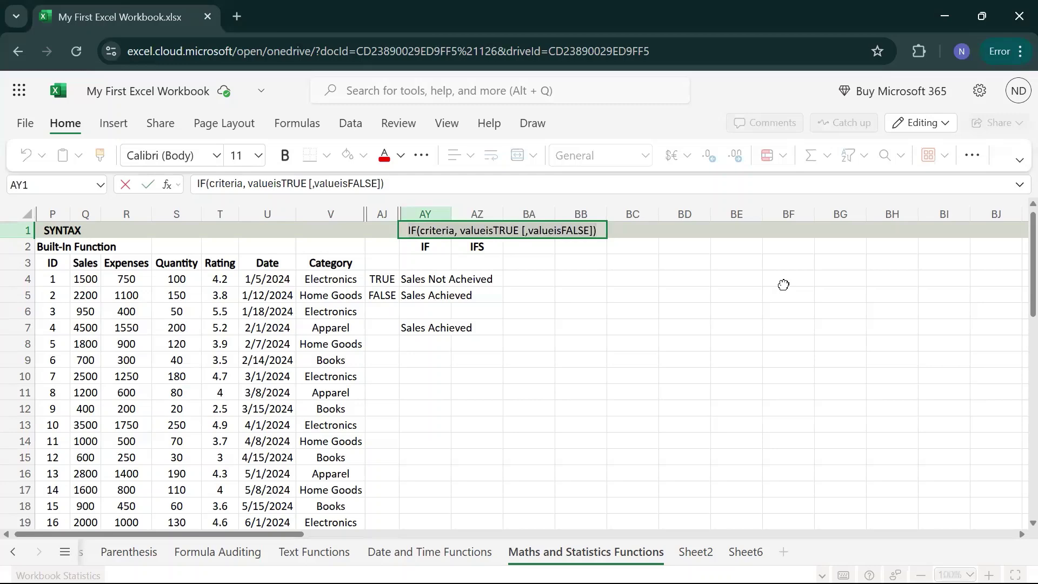
pyautogui.press('Return')
pyautogui.press('Up')
pyautogui.press('Right')
pyautogui.press('F2')
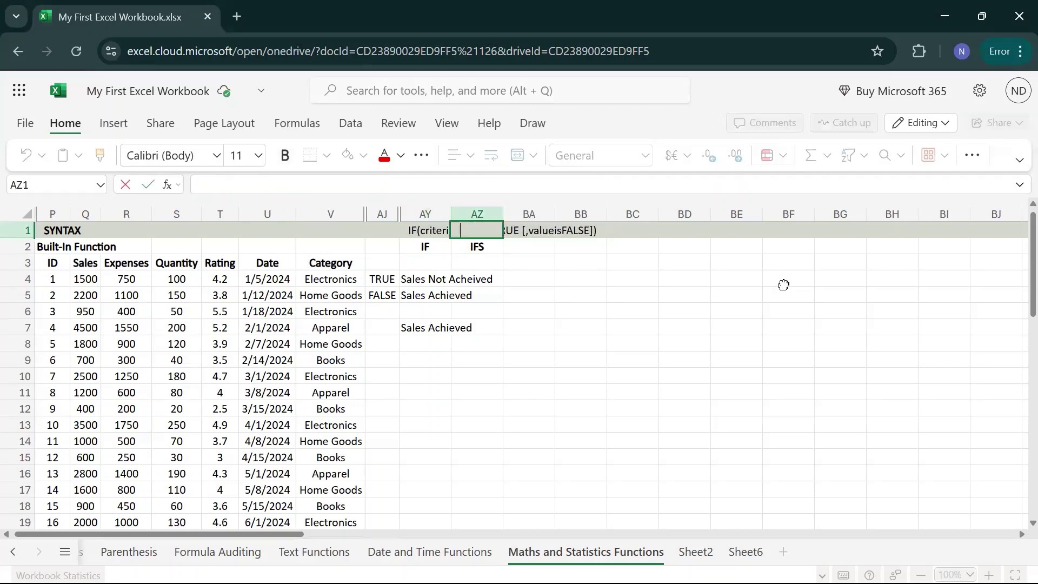
# Change the function name in the AZ1 syntax text to IFS.
pyautogui.press('Left')
pyautogui.press('Left')
pyautogui.press('Left')
pyautogui.press('Left')
pyautogui.press('Left')
pyautogui.press('Left')
pyautogui.press('Left')
pyautogui.press('Left')
pyautogui.press('Left')
pyautogui.press('Left')
pyautogui.press('Left')
pyautogui.press('Left')
pyautogui.press('Left')
pyautogui.press('Left')
pyautogui.press('Left')
pyautogui.press('Left')
pyautogui.press('Left')
pyautogui.press('Left')
pyautogui.press('Left')
pyautogui.press('Left')
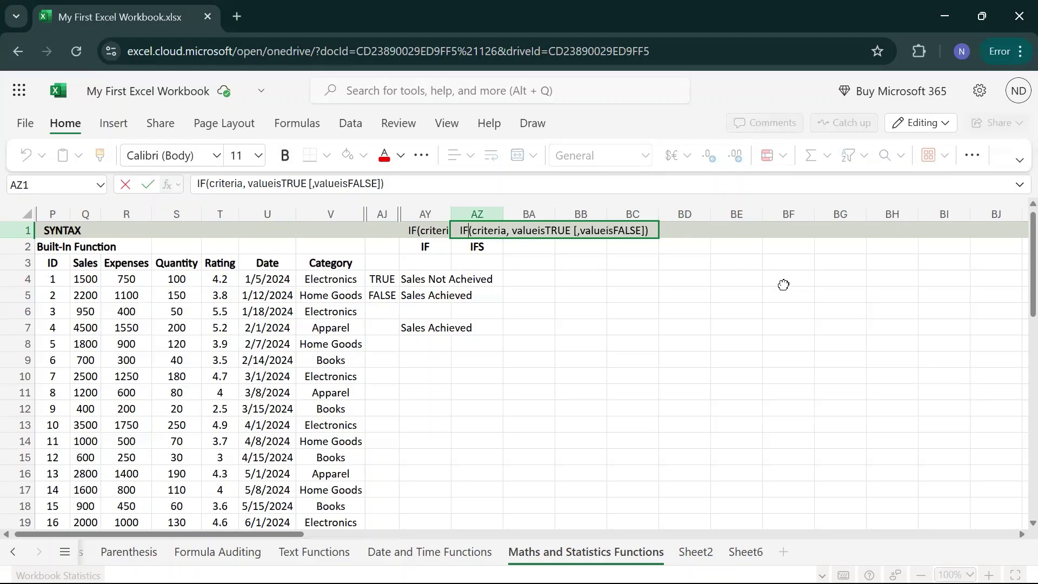
pyautogui.write('S')
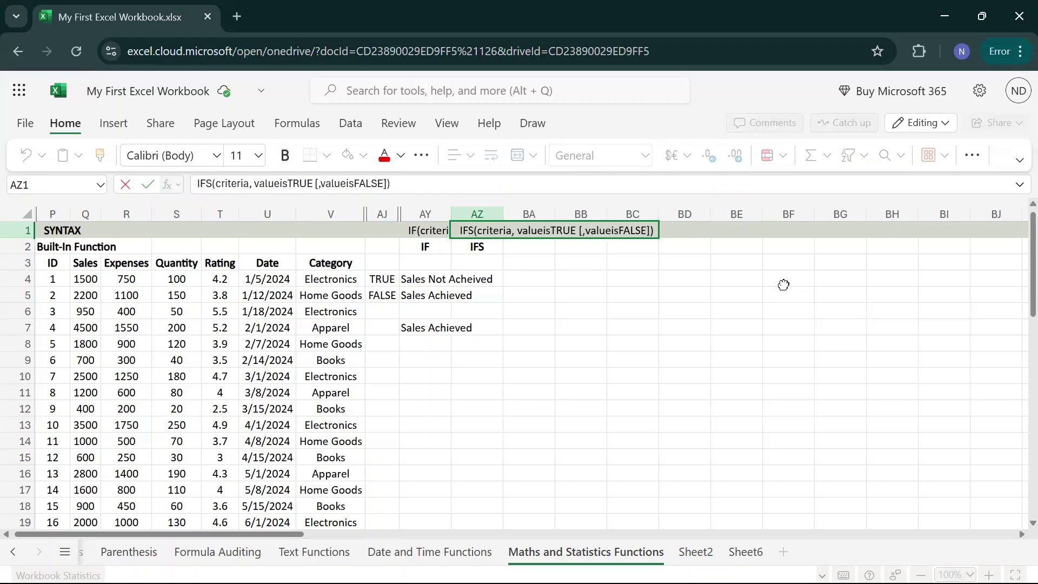
# Replace everything after the opening parenthesis in the AZ1 syntax with "c1, viT1 [,".
pyautogui.press('Right')
pyautogui.press('Right')
pyautogui.press('Right')
pyautogui.press('Right')
pyautogui.press('Right')
pyautogui.press('Right')
pyautogui.press('Right')
pyautogui.press('Right')
pyautogui.press('Right')
pyautogui.press('Right')
pyautogui.press('Right')
pyautogui.press('Right')
pyautogui.press('Right')
pyautogui.press('Right')
pyautogui.press('Right')
pyautogui.press('Right')
pyautogui.press('Right')
pyautogui.press('Right')
pyautogui.press('Right')
pyautogui.press('Right')
pyautogui.press('Right')
pyautogui.press('Right')
pyautogui.press('Right')
pyautogui.press('Right')
pyautogui.press('Right')
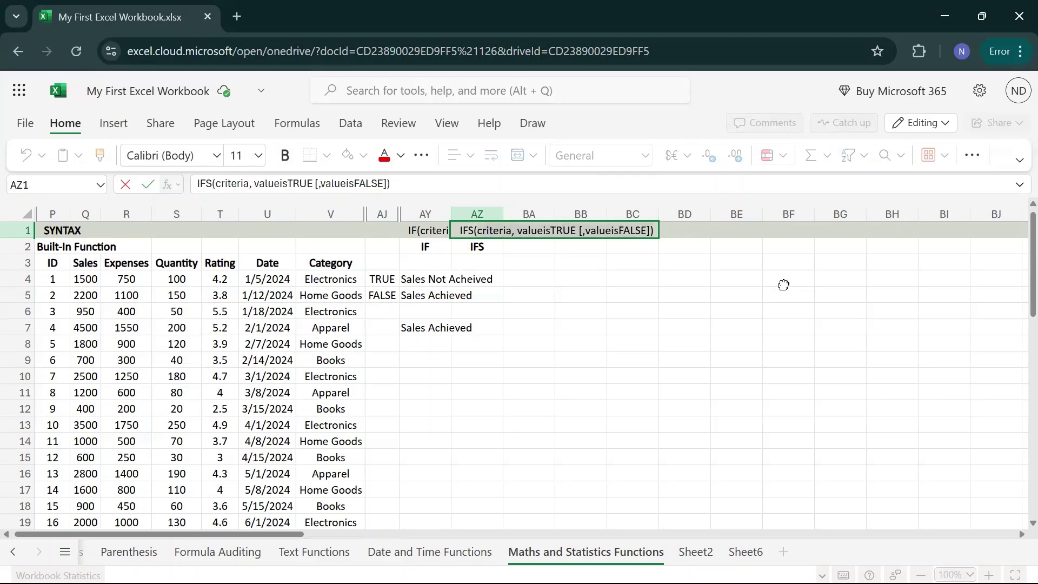
pyautogui.press('BackSpace')
pyautogui.press('BackSpace')
pyautogui.press('BackSpace')
pyautogui.press('BackSpace')
pyautogui.press('BackSpace')
pyautogui.press('BackSpace')
pyautogui.press('BackSpace')
pyautogui.press('BackSpace')
pyautogui.press('BackSpace')
pyautogui.press('BackSpace')
pyautogui.press('BackSpace')
pyautogui.press('BackSpace')
pyautogui.press('BackSpace')
pyautogui.press('BackSpace')
pyautogui.press('BackSpace')
pyautogui.press('BackSpace')
pyautogui.press('BackSpace')
pyautogui.press('BackSpace')
pyautogui.press('BackSpace')
pyautogui.press('BackSpace')
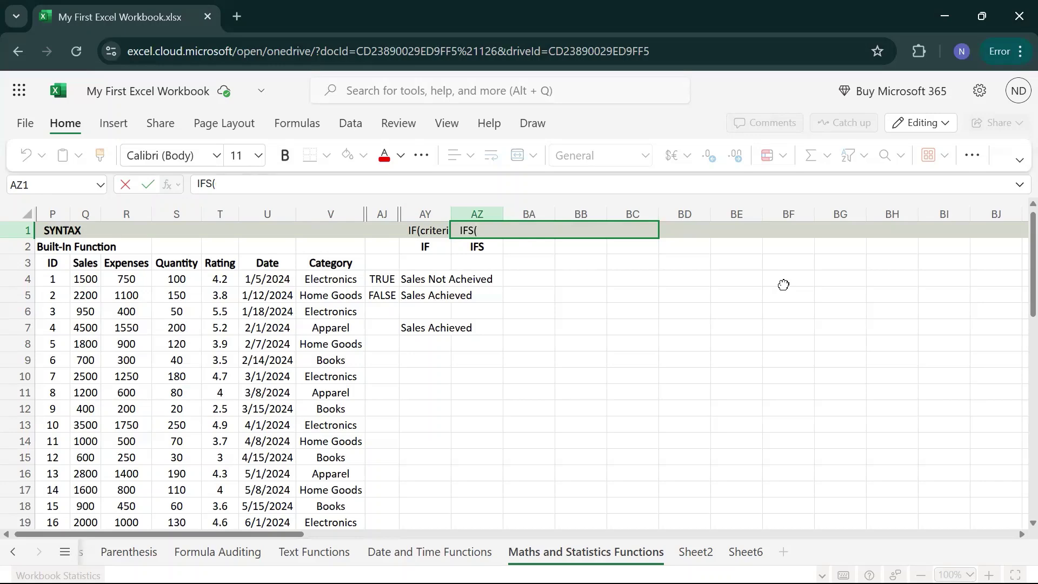
pyautogui.write('c1, viT1 [,')
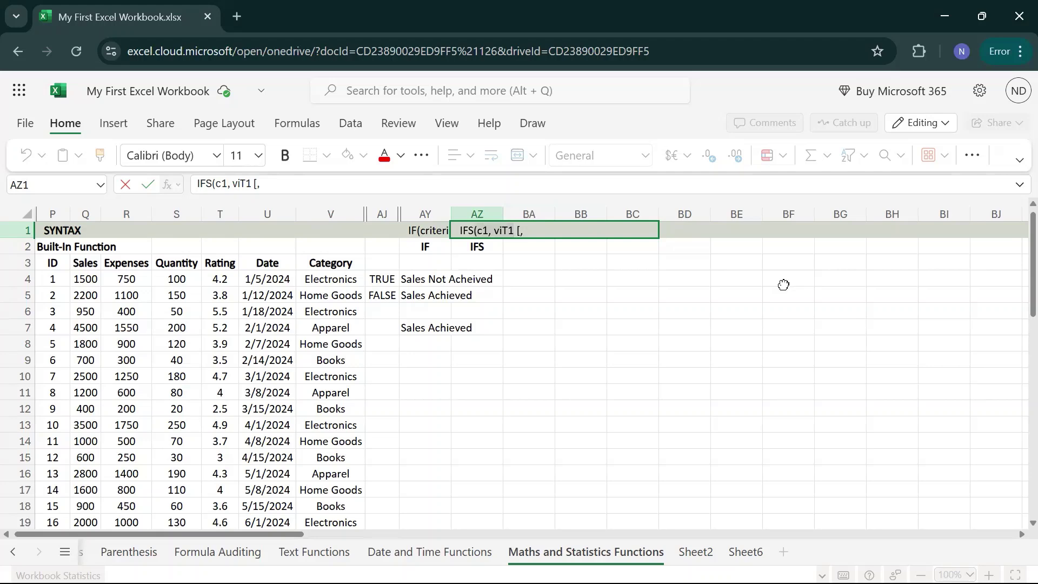
# Add the second condition and value pair "c2, viT2" to the AZ1 syntax.
pyautogui.press('Left')
pyautogui.press('Left')
pyautogui.write('c1, viT1')
pyautogui.press('Left')
pyautogui.press('Left')
pyautogui.press('Left')
pyautogui.press('Left')
pyautogui.press('Left')
pyautogui.press('Left')
pyautogui.press('BackSpace')
pyautogui.write('2')
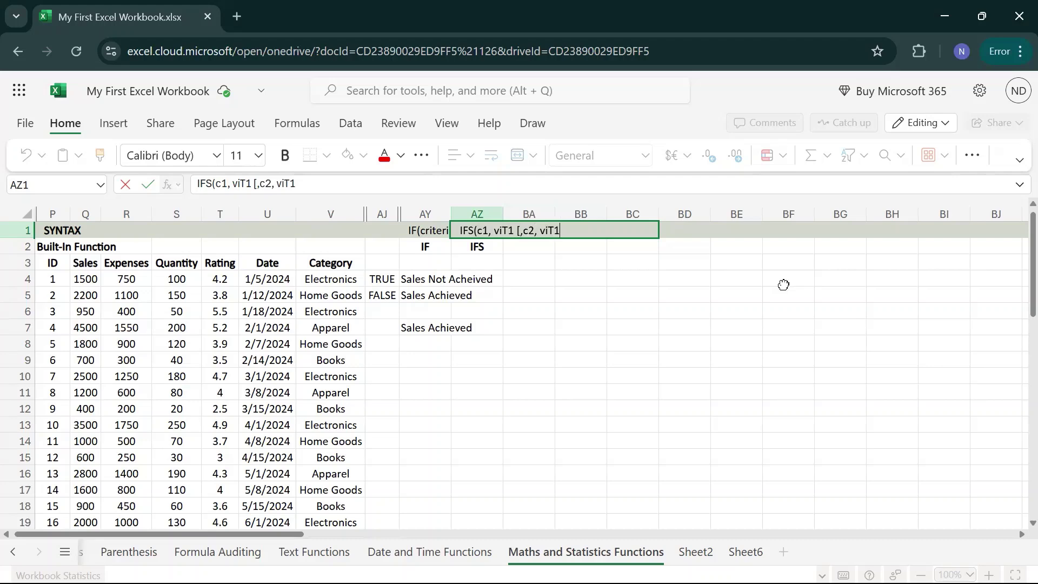
pyautogui.press('BackSpace')
pyautogui.write('2')
# Append the third condition and value pair ",c3, viT3" to the AZ1 syntax.
pyautogui.write(',c2, viT2')
pyautogui.press('BackSpace')
pyautogui.write('3')
pyautogui.press('Left')
pyautogui.press('Left')
pyautogui.press('Left')
pyautogui.press('Left')
pyautogui.press('BackSpace')
pyautogui.write('3')
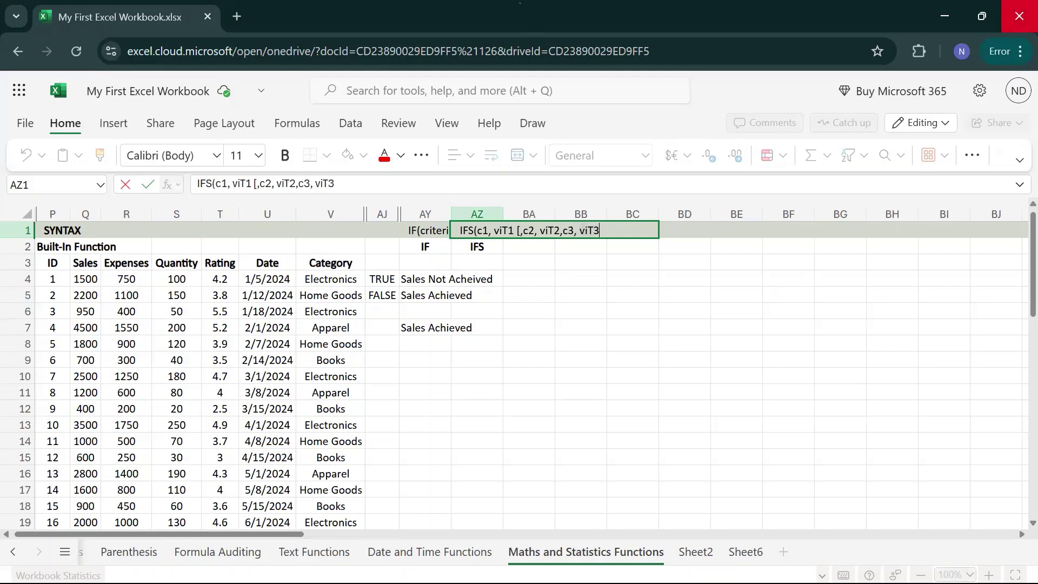
pyautogui.click(1027, 6)
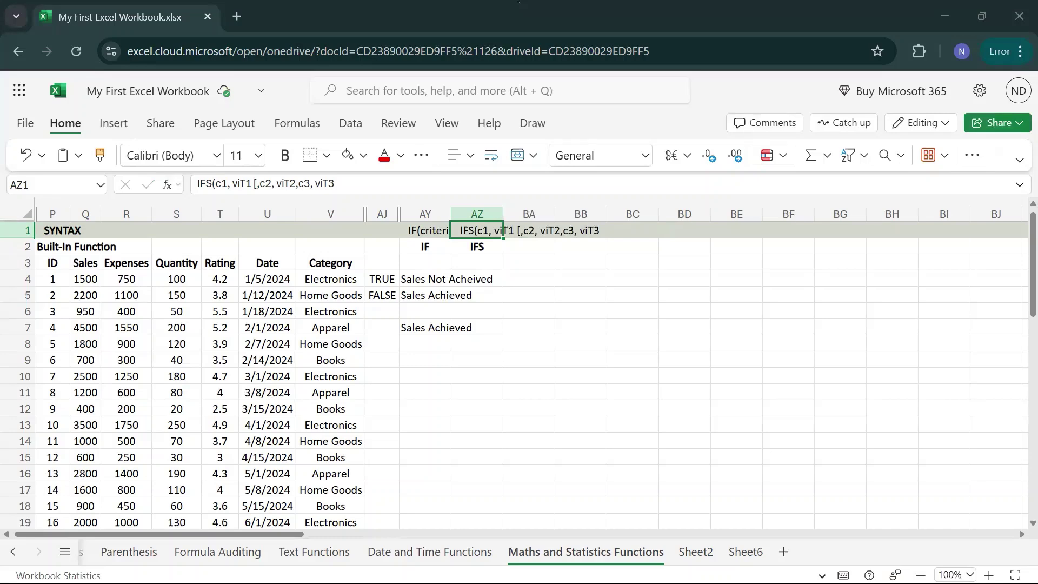
# Complete the AZ1 syntax by appending ", ....,c127, viT127])" and commit the cell.
pyautogui.click(373, 179)
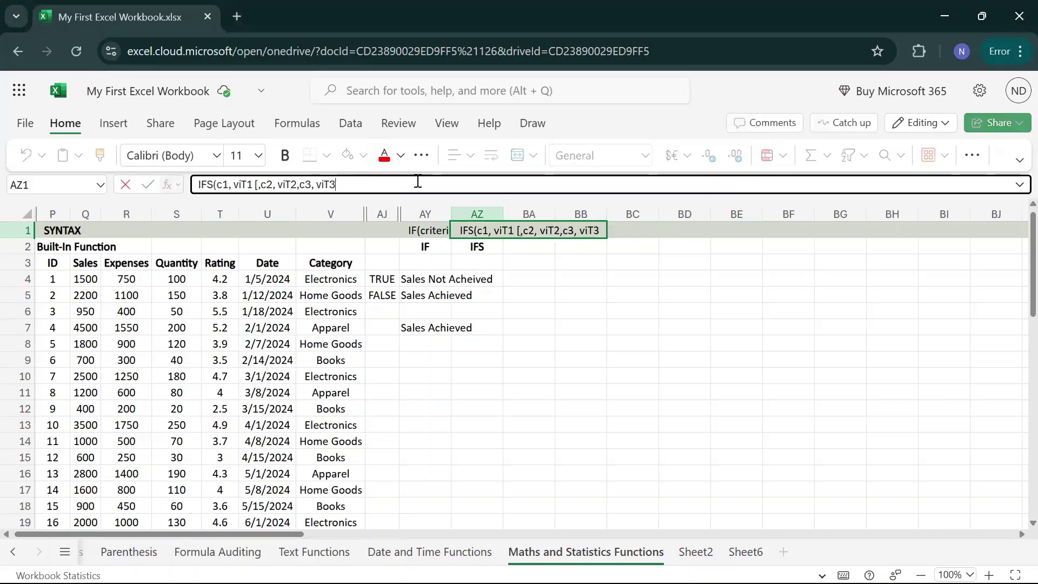
pyautogui.write(',')
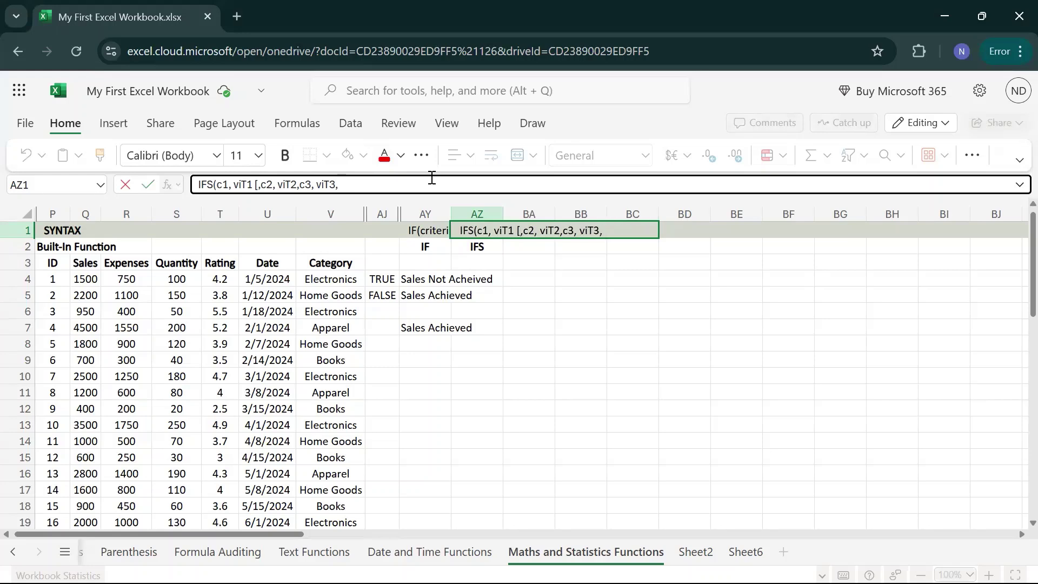
pyautogui.write(' ....,c2, viT2')
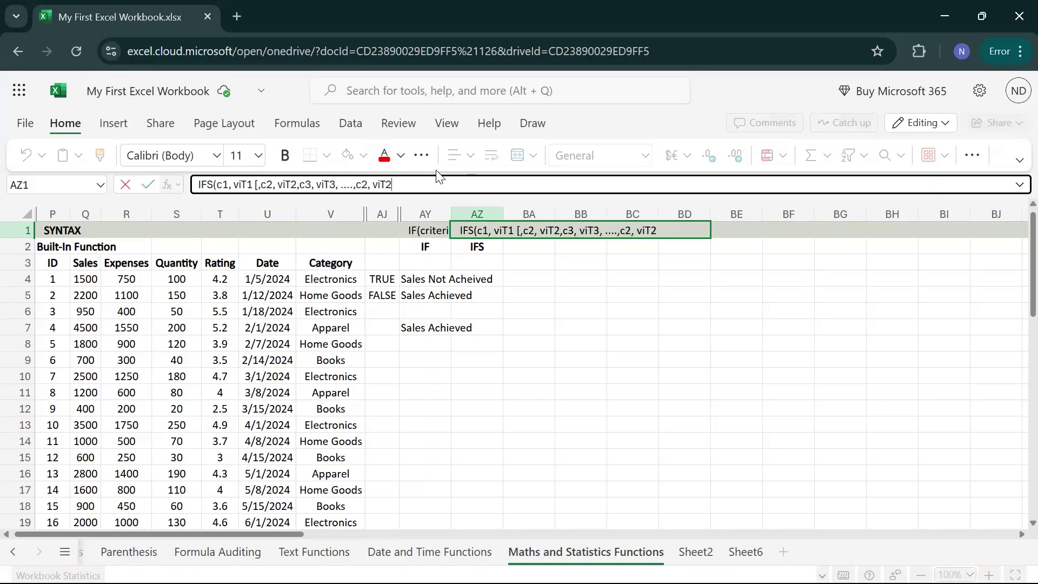
pyautogui.press('BackSpace')
pyautogui.write('17')
pyautogui.press('BackSpace')
pyautogui.write('127')
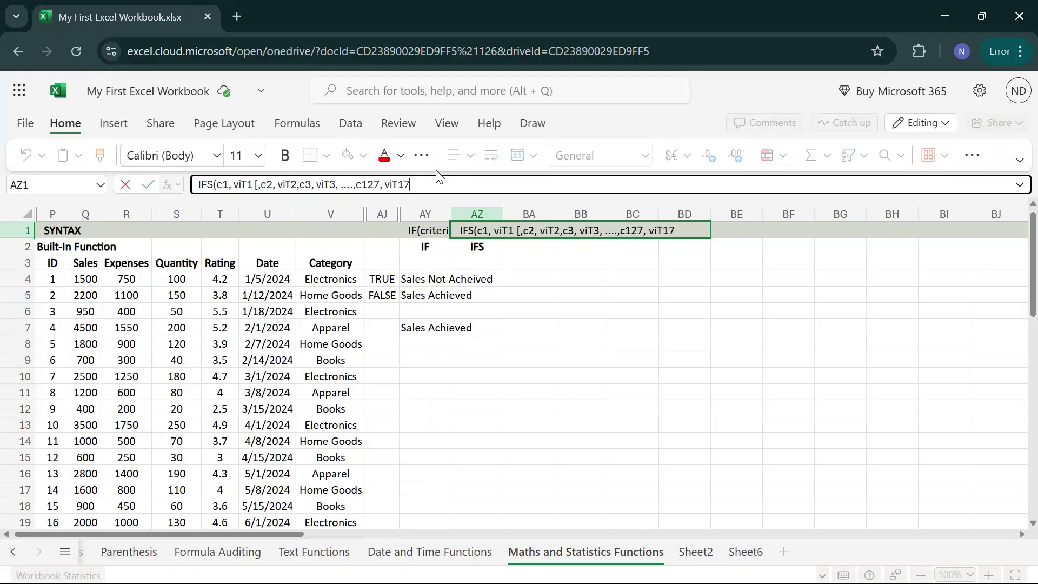
pyautogui.write(']')
pyautogui.write(')')
pyautogui.write('2')
pyautogui.press('Return')
pyautogui.press('Return')
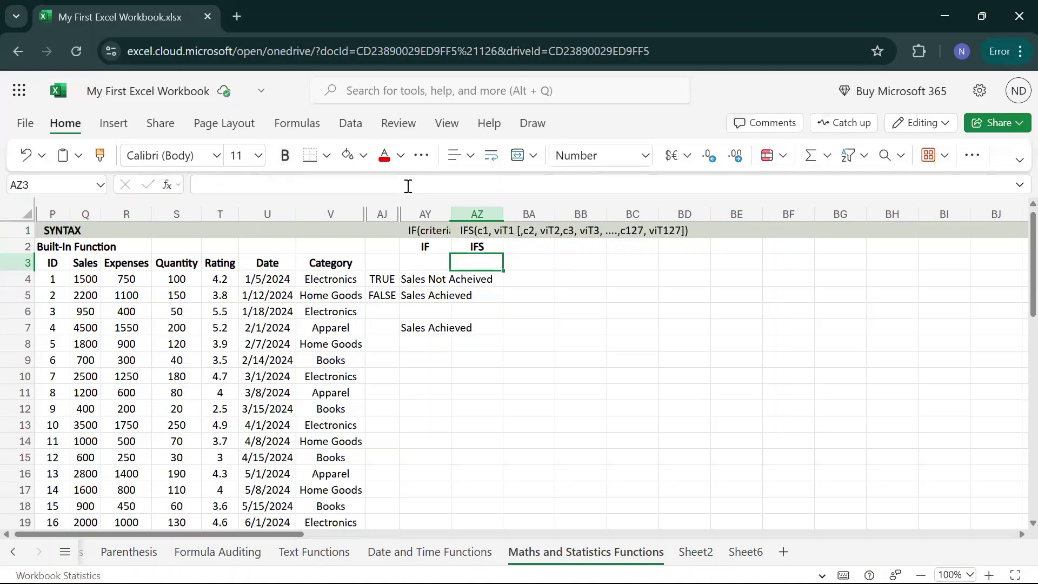
# Begin an IFS formula in cell AZ4 with Q4>Q5 as its first logical test.
pyautogui.press('Return')
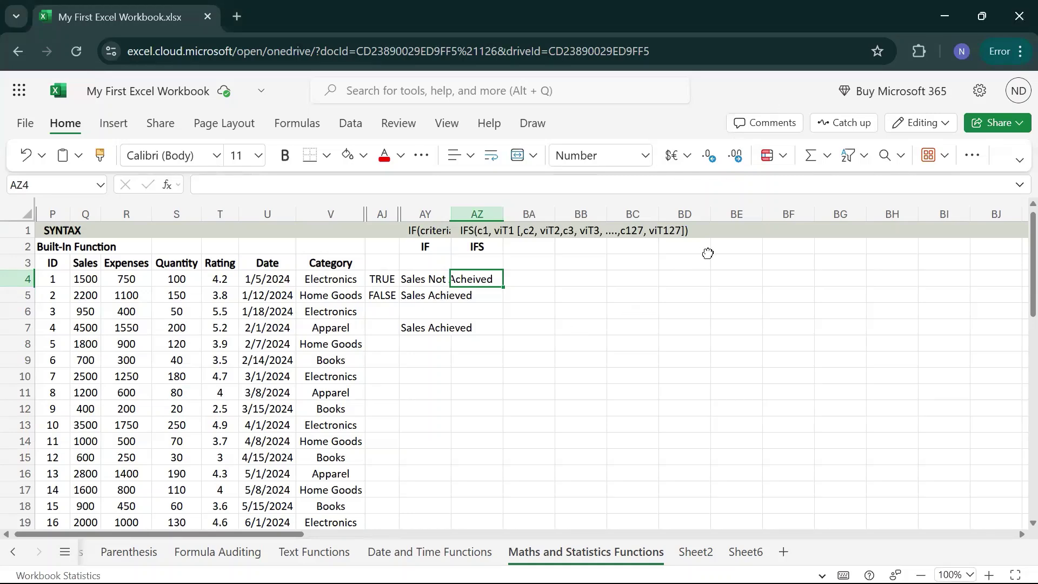
pyautogui.write('=ifs(')
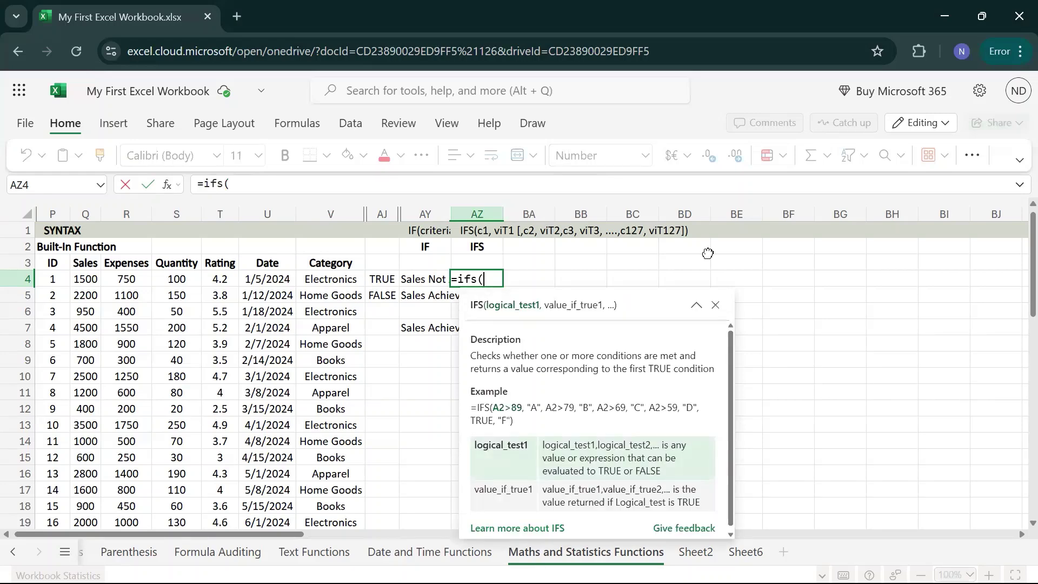
pyautogui.press('Left')
pyautogui.press('Left')
pyautogui.press('Left')
pyautogui.press('Left')
pyautogui.press('Left')
pyautogui.press('Left')
pyautogui.press('Left')
pyautogui.press('Left')
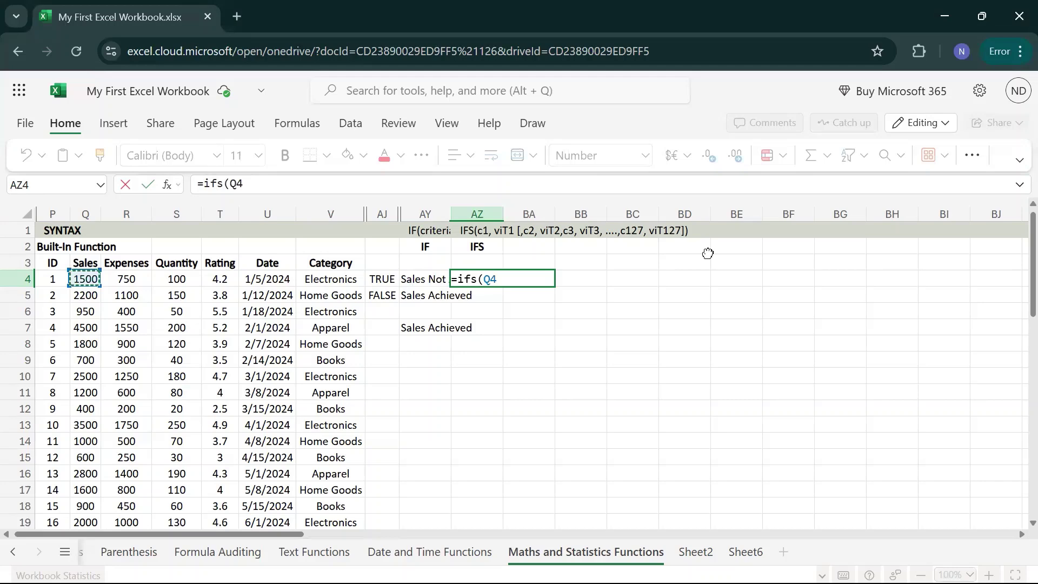
pyautogui.write('>')
pyautogui.press('Left')
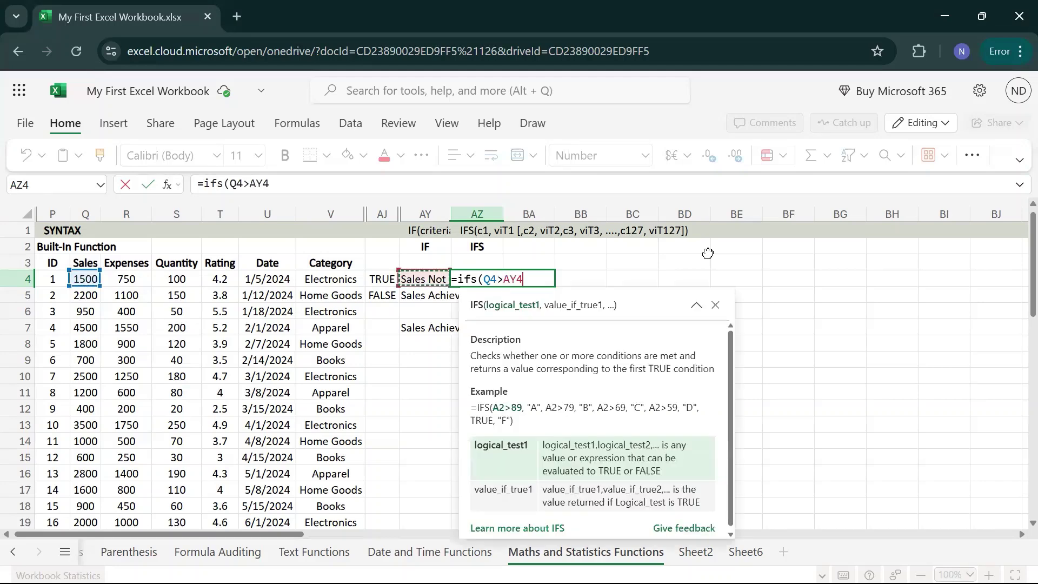
pyautogui.press('Left')
pyautogui.press('Left')
pyautogui.press('Left')
pyautogui.press('Left')
pyautogui.press('Left')
pyautogui.press('Left')
pyautogui.press('Left')
pyautogui.press('Left')
pyautogui.press('Down')
pyautogui.press('Right')
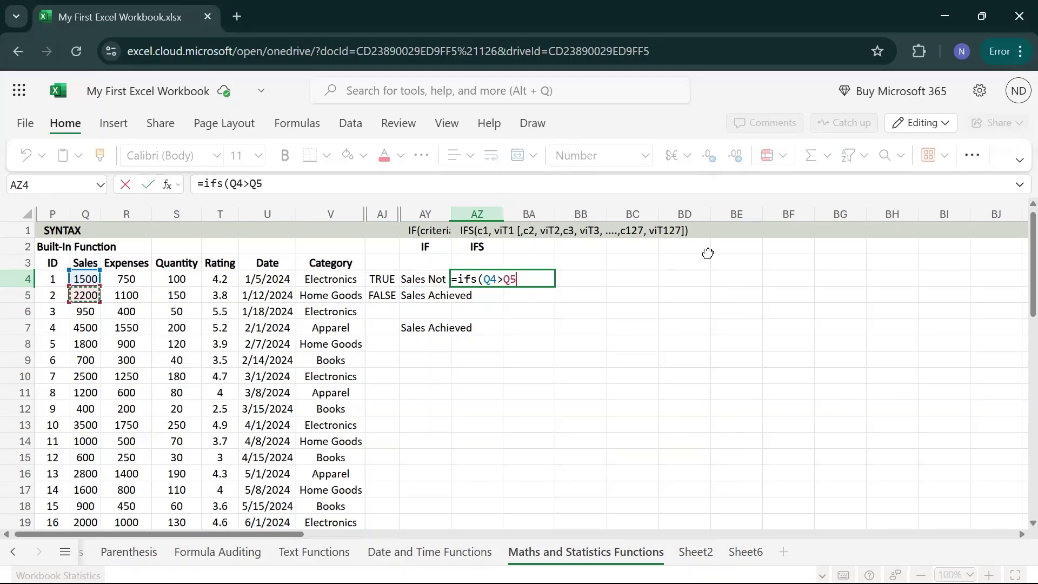
# Use cell P5 as the formula's value for the first true test, followed by a comma.
pyautogui.write(',')
pyautogui.press('Left')
pyautogui.press('Left')
pyautogui.press('Left')
pyautogui.press('Left')
pyautogui.press('Left')
pyautogui.press('Left')
pyautogui.press('Left')
pyautogui.press('Left')
pyautogui.press('Left')
pyautogui.press('Down')
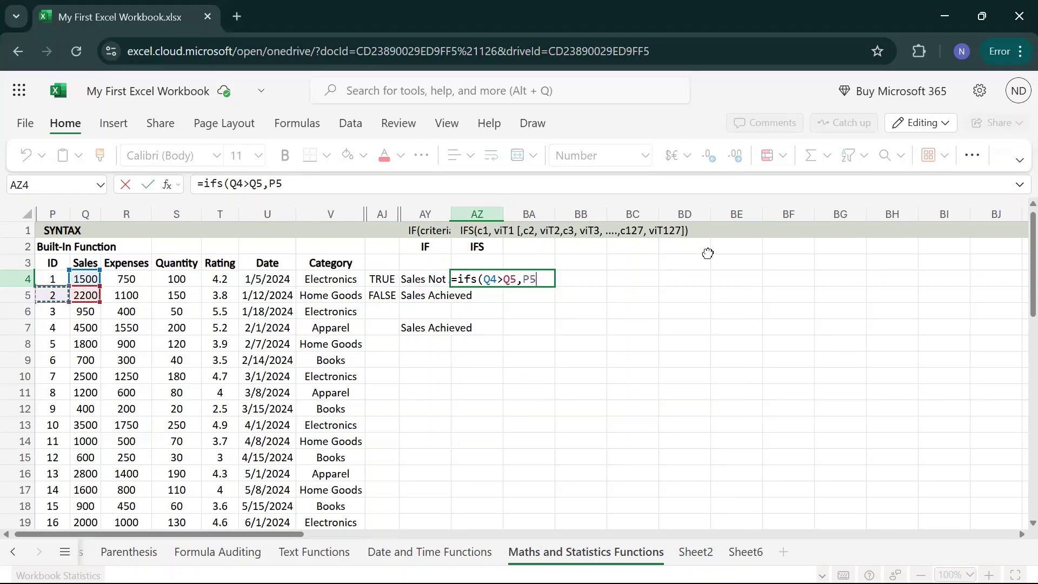
pyautogui.write(',')
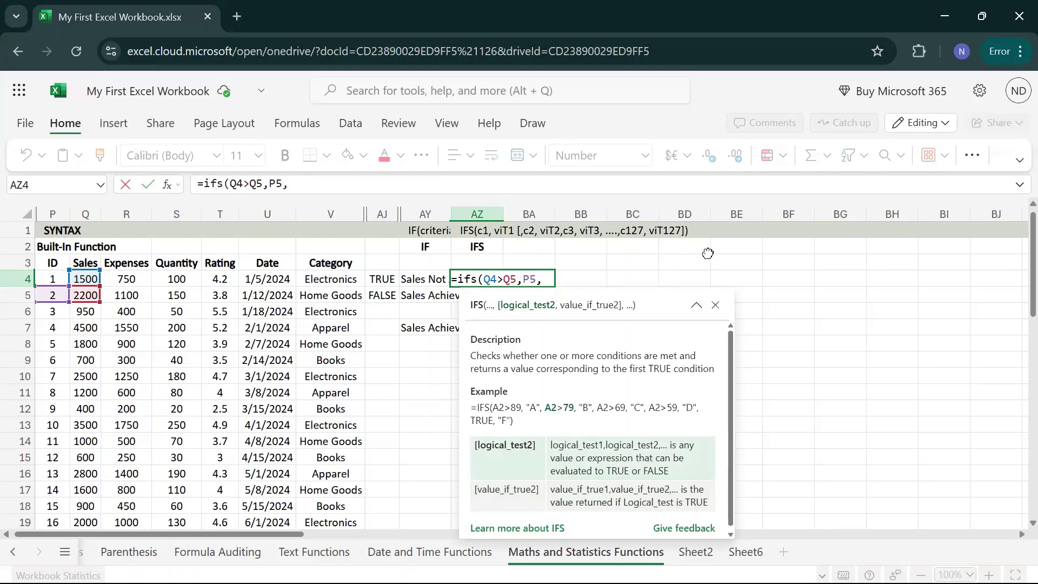
# Insert a reference to Q5 as the start of the second logical test in the AZ4 formula.
pyautogui.press('Left')
pyautogui.press('Left')
pyautogui.press('Left')
pyautogui.press('Left')
pyautogui.press('Left')
pyautogui.press('Left')
pyautogui.press('Left')
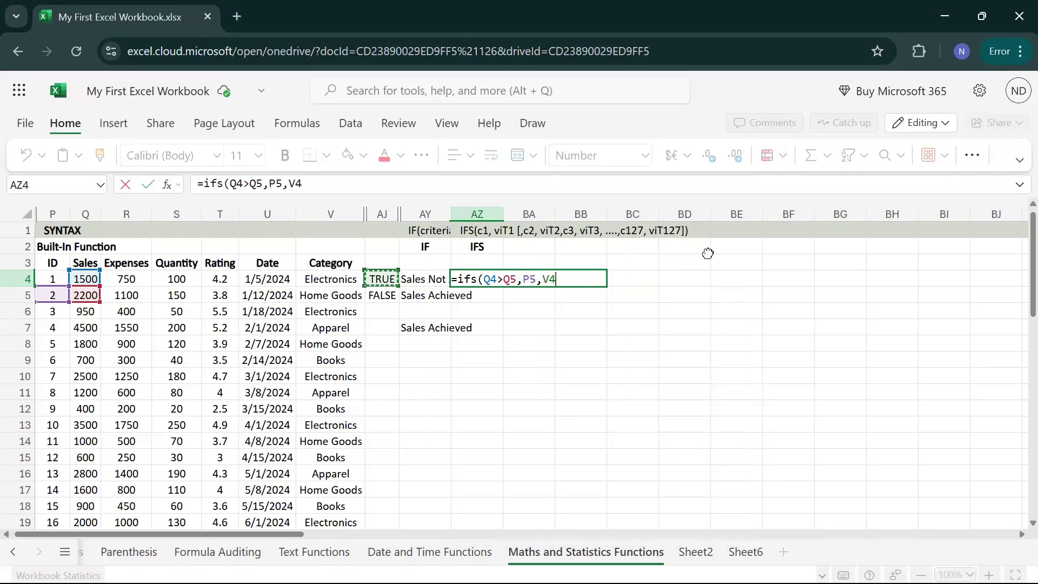
pyautogui.press('Left')
pyautogui.press('Down')
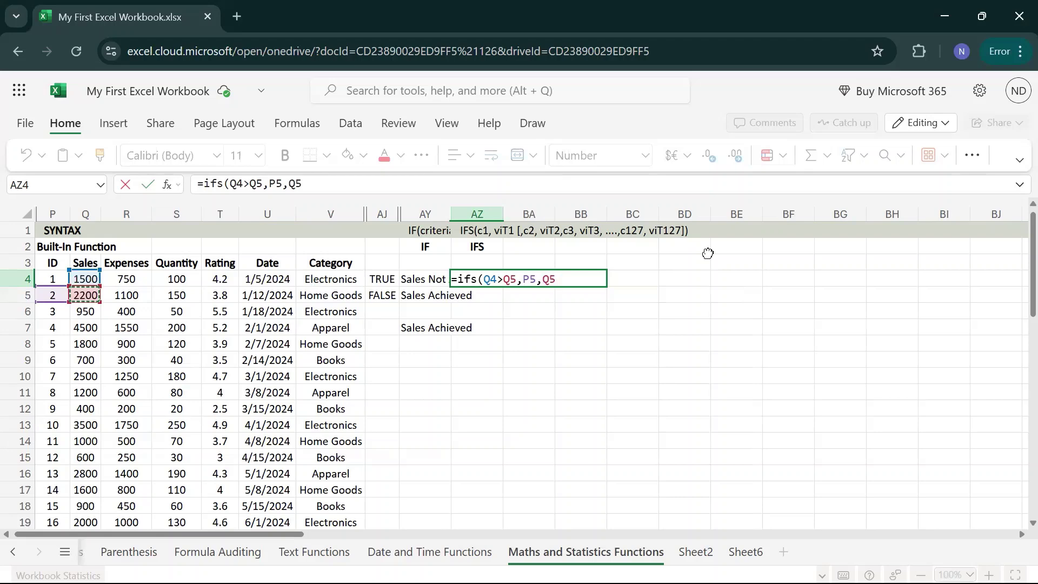
pyautogui.write(',')
pyautogui.press('Left')
pyautogui.press('Left')
pyautogui.press('Left')
pyautogui.press('Left')
pyautogui.press('Left')
pyautogui.press('Left')
pyautogui.press('Left')
pyautogui.press('Left')
pyautogui.press('Left')
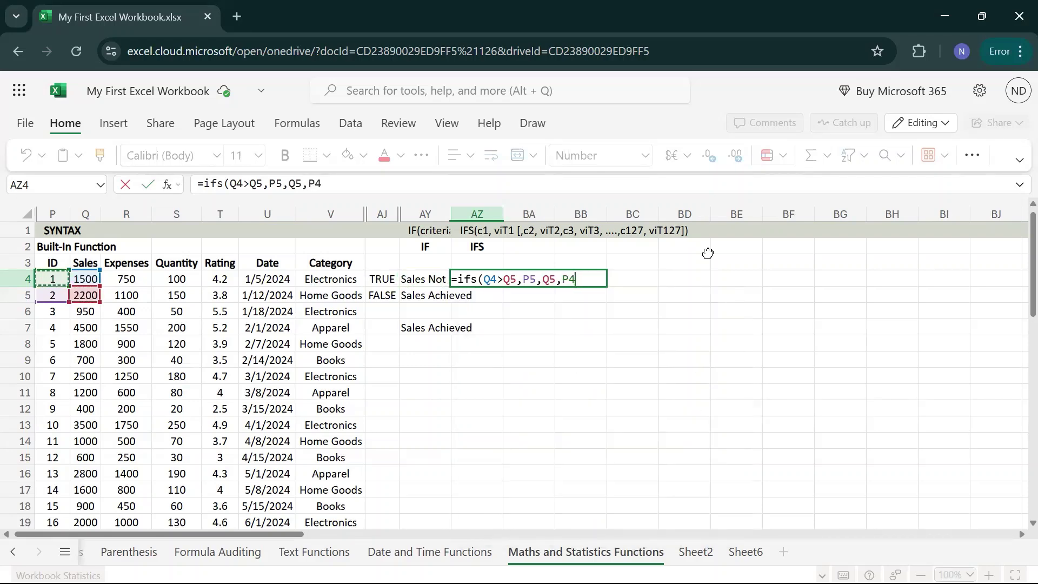
pyautogui.press('Down')
pyautogui.press('Down')
pyautogui.press('Down')
pyautogui.press('Up')
pyautogui.press('Right')
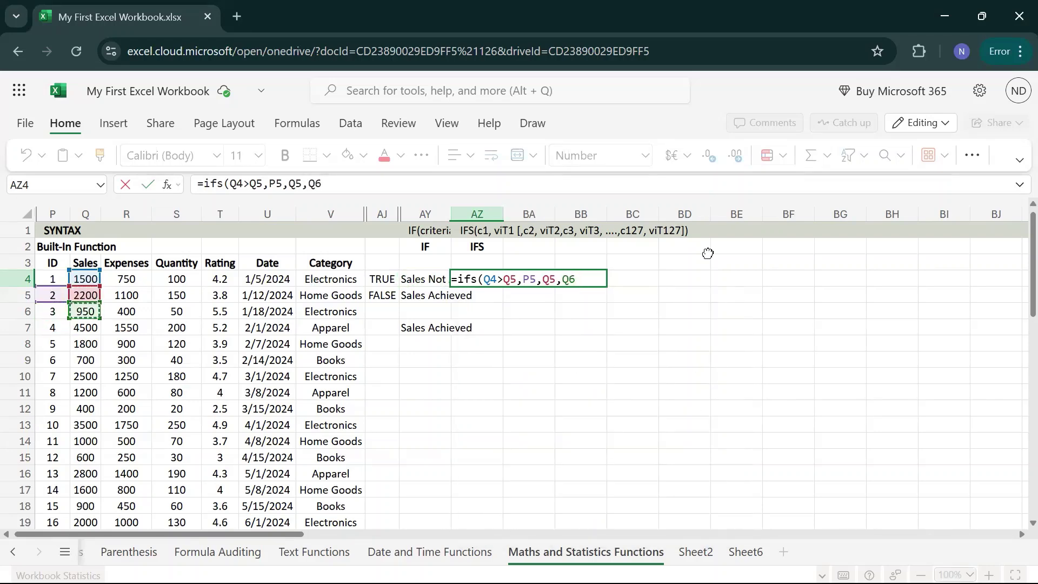
pyautogui.write(',')
pyautogui.press('BackSpace')
pyautogui.press('BackSpace')
pyautogui.press('BackSpace')
pyautogui.press('BackSpace')
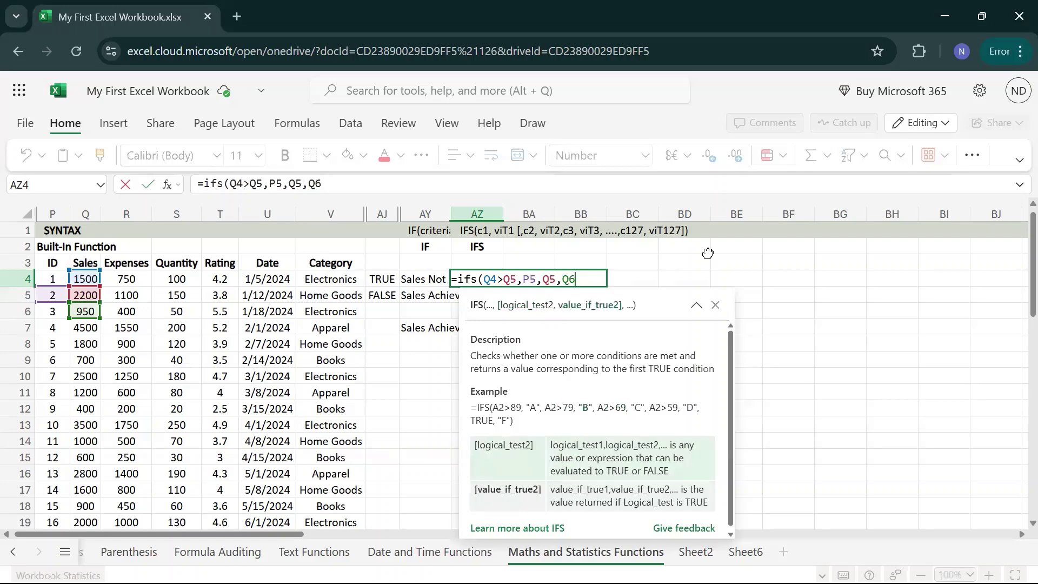
pyautogui.write('>')
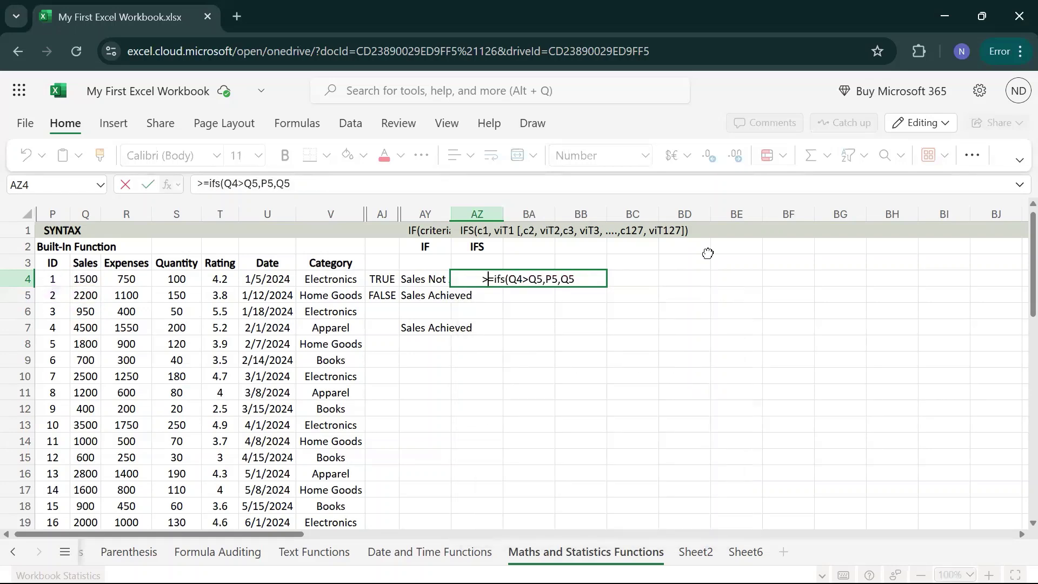
pyautogui.press('BackSpace')
pyautogui.press('Right')
pyautogui.press('Right')
pyautogui.press('Right')
pyautogui.press('Right')
pyautogui.press('Right')
pyautogui.press('Right')
pyautogui.press('Right')
pyautogui.press('Right')
pyautogui.press('Right')
pyautogui.press('Right')
pyautogui.press('Right')
pyautogui.press('Right')
pyautogui.press('Right')
pyautogui.press('Right')
pyautogui.press('Right')
pyautogui.press('Right')
pyautogui.press('Right')
pyautogui.press('Right')
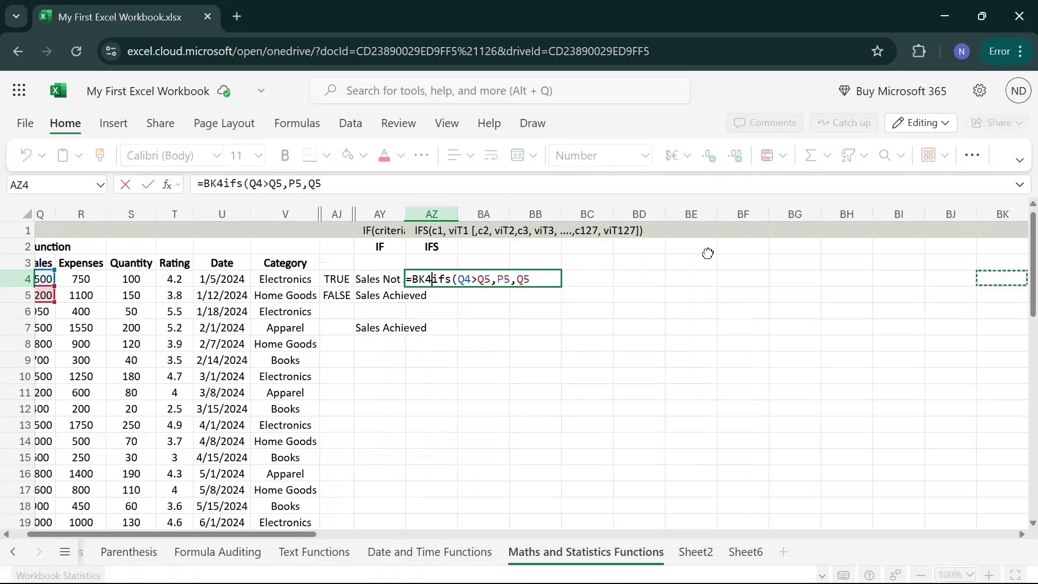
pyautogui.press('Left')
pyautogui.press('Left')
pyautogui.press('Left')
pyautogui.press('Left')
pyautogui.press('Left')
pyautogui.press('Left')
pyautogui.press('Left')
pyautogui.press('Left')
pyautogui.press('Left')
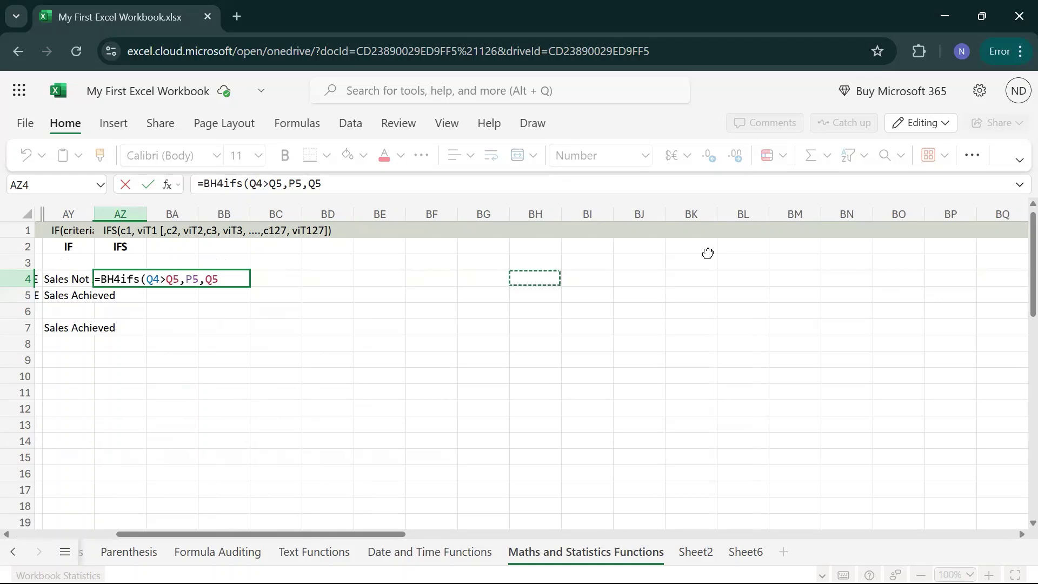
pyautogui.press('BackSpace')
pyautogui.press('BackSpace')
pyautogui.press('BackSpace')
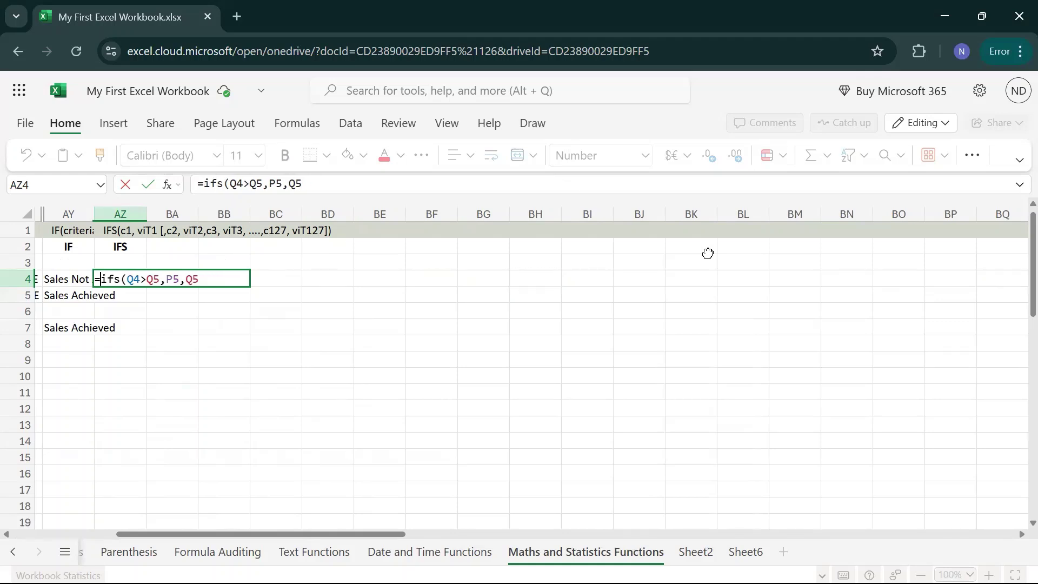
# Complete the second logical test as Q5>Q6 and use cell P6 as its value if true.
pyautogui.moveTo(194, 285)
pyautogui.click(197, 281)
pyautogui.write('>')
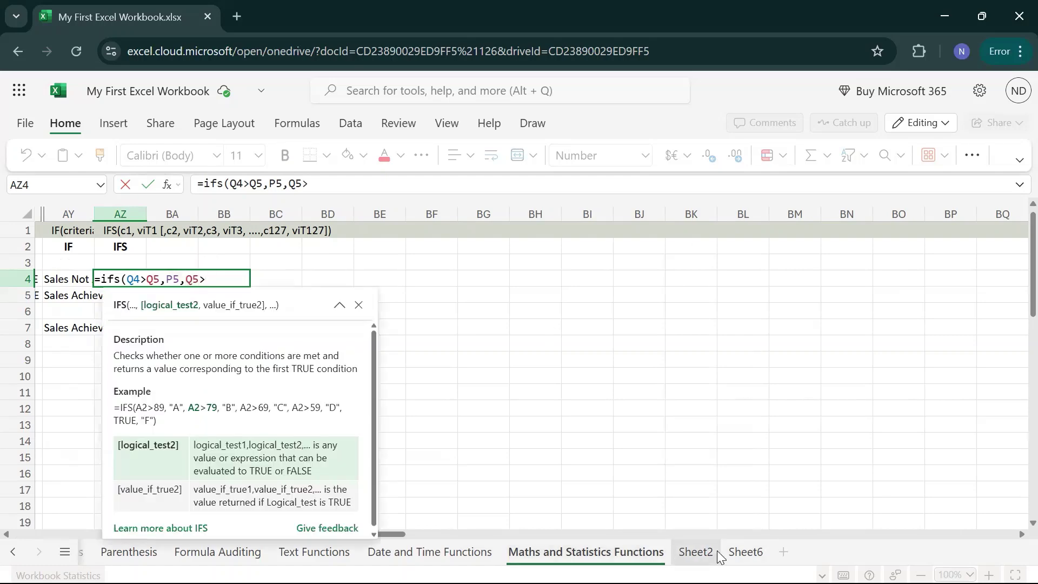
pyautogui.moveTo(404, 535); pyautogui.dragTo(128, 527)
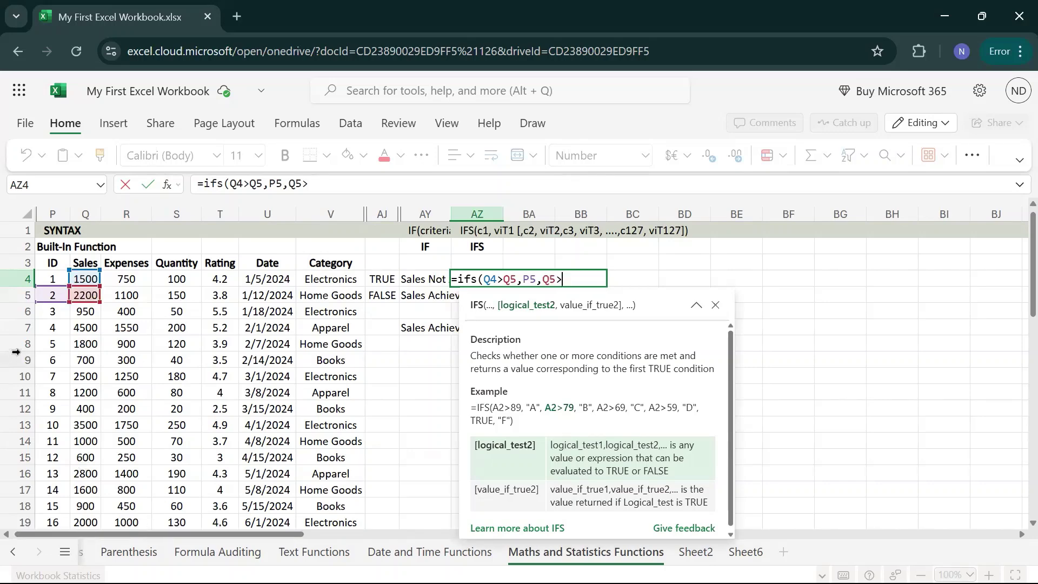
pyautogui.click(84, 312)
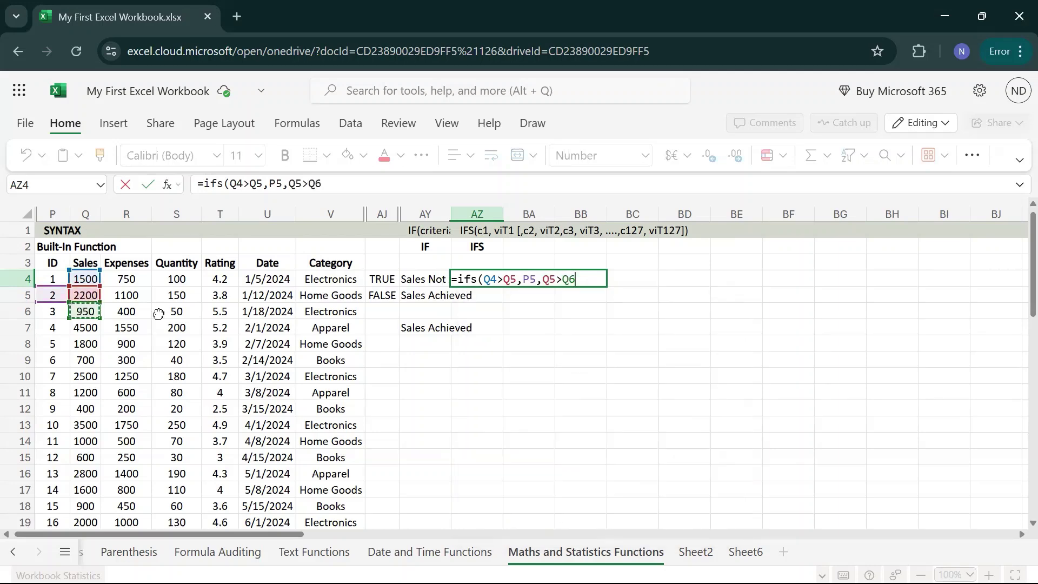
pyautogui.write(',')
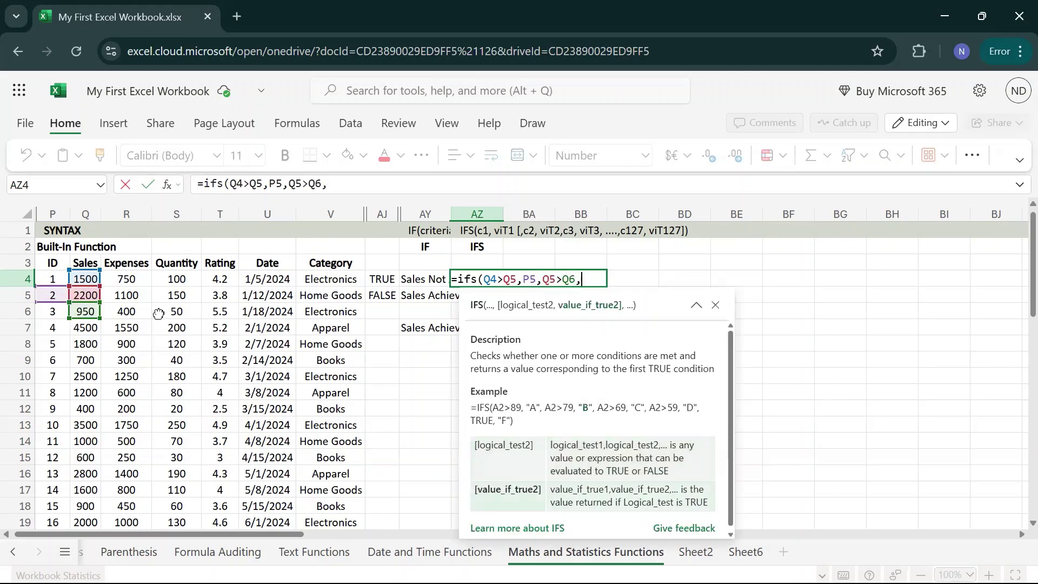
pyautogui.click(53, 311)
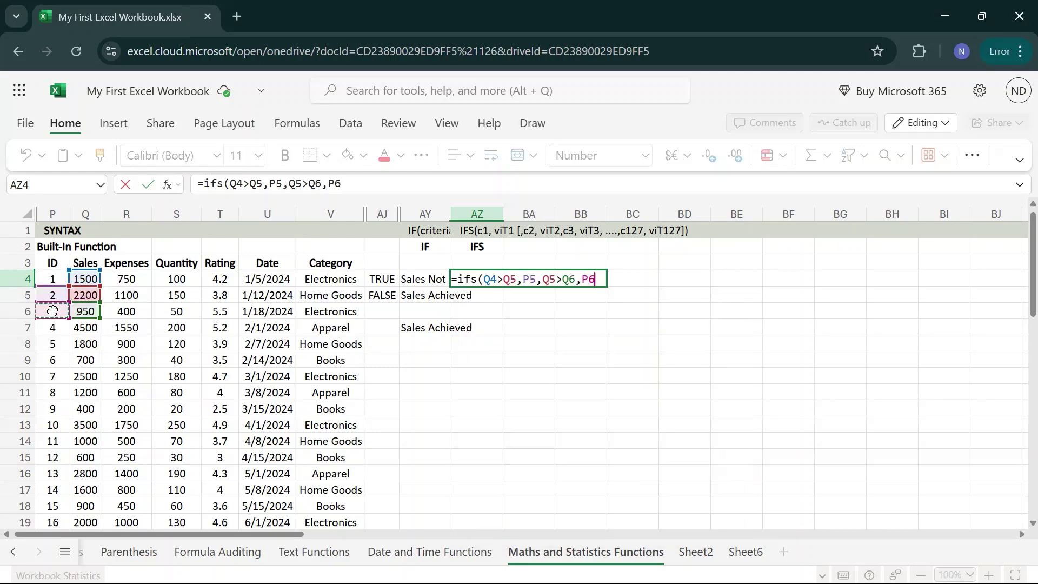
# Change both comparisons in the AZ4 formula to less-than, giving Q4<Q5 and Q5<Q6.
pyautogui.click(506, 280)
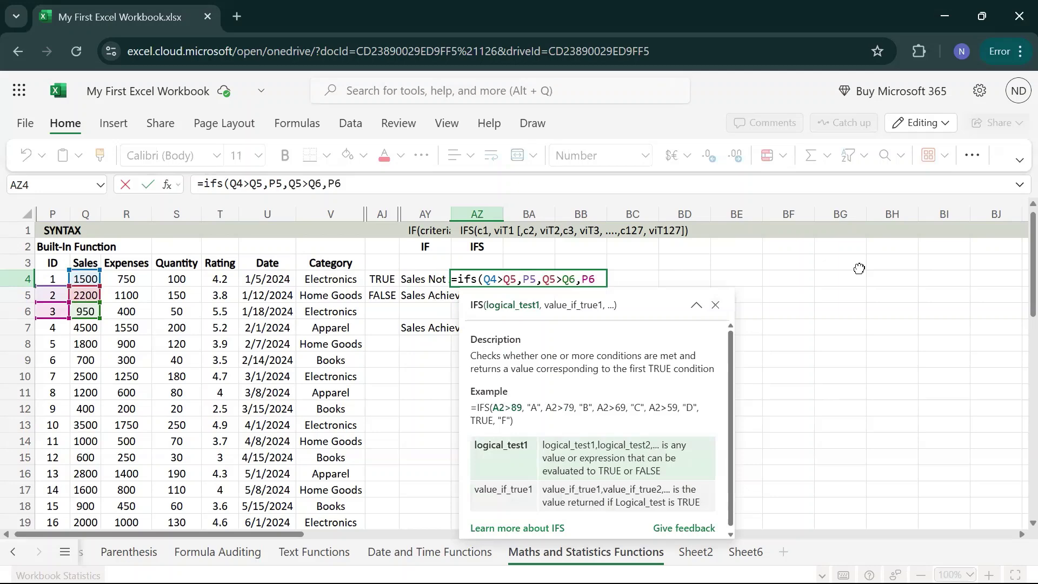
pyautogui.press('BackSpace')
pyautogui.write('<')
pyautogui.click(311, 184)
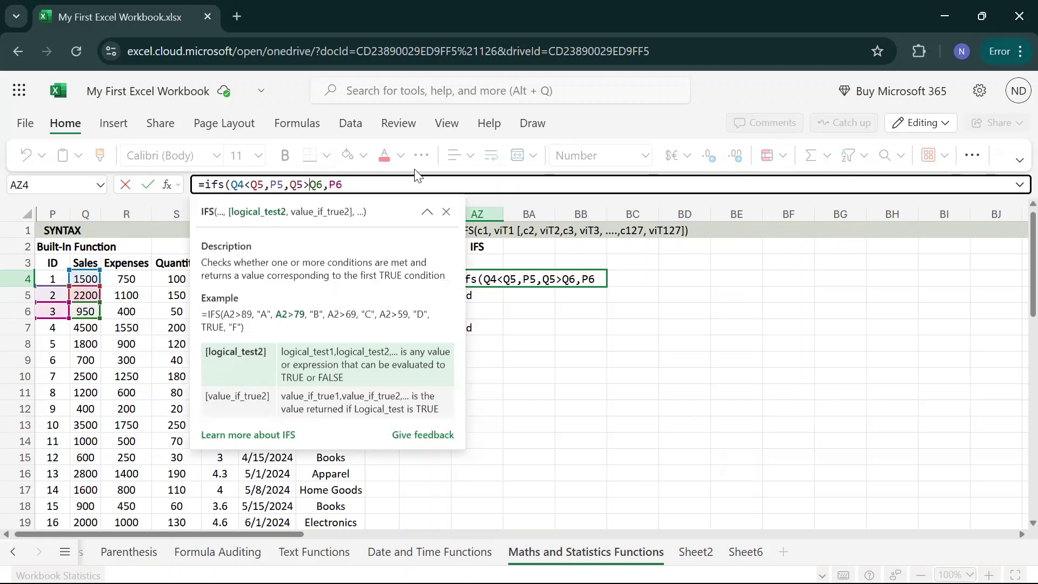
pyautogui.press('BackSpace')
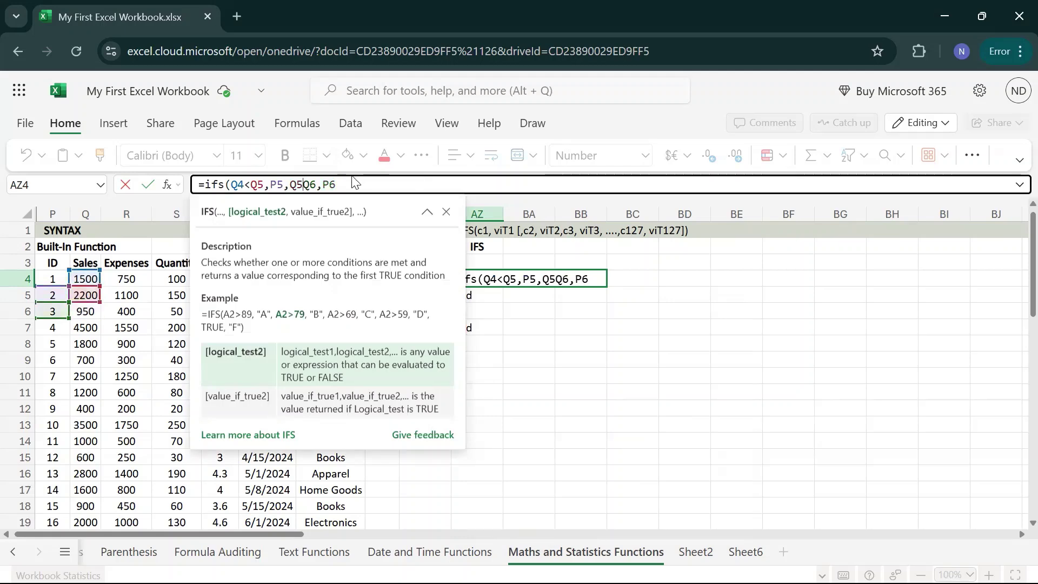
pyautogui.write('<')
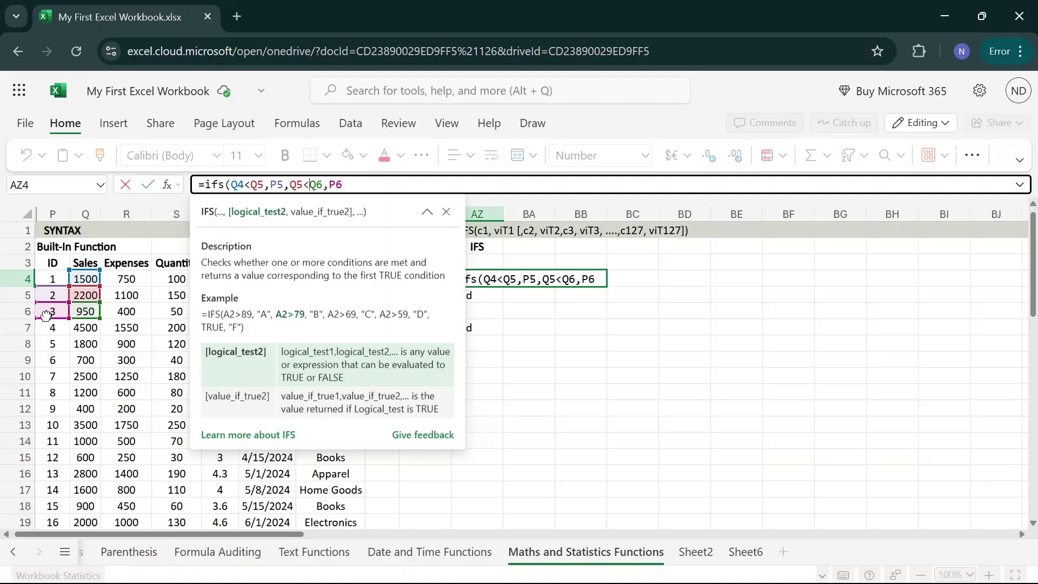
# Close the IFS formula with an ending parenthesis after P6 and commit cell AZ4.
pyautogui.click(357, 184)
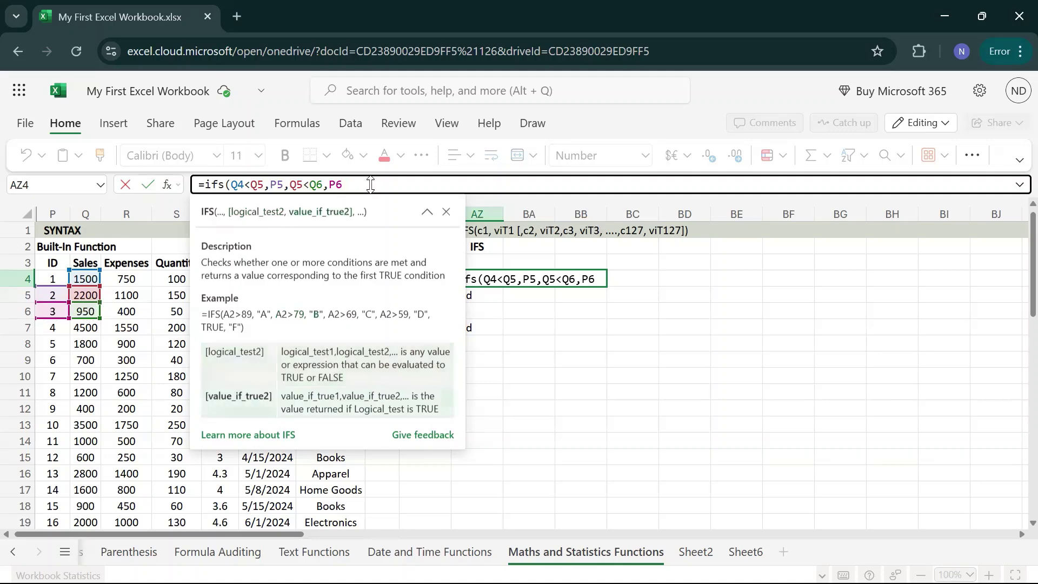
pyautogui.write(')')
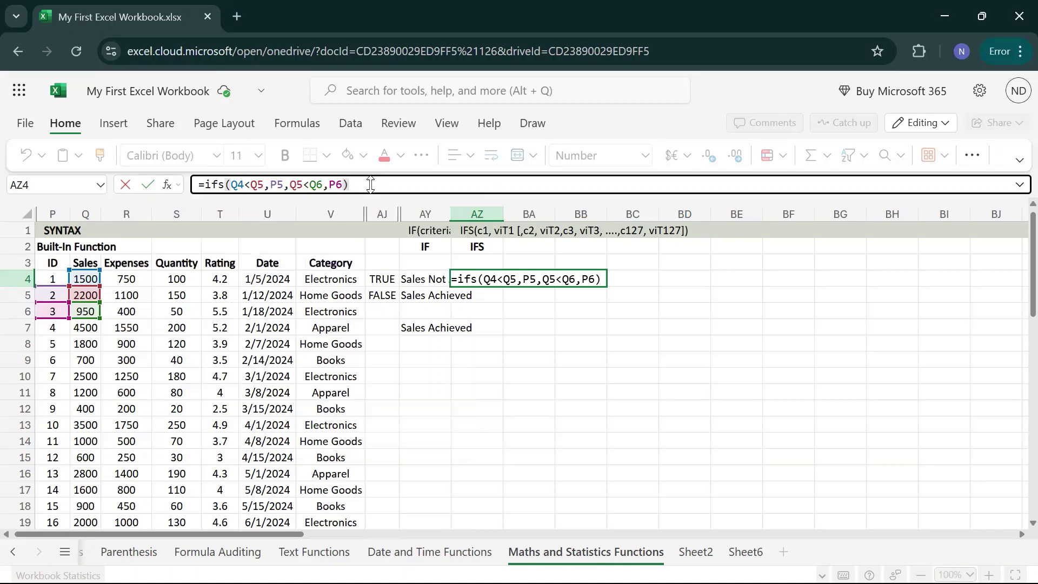
pyautogui.press('Return')
# Add a third test, Q6<Q7, with P7 as its value to the AZ4 IFS formula and commit it.
pyautogui.press('Up')
pyautogui.press('F2')
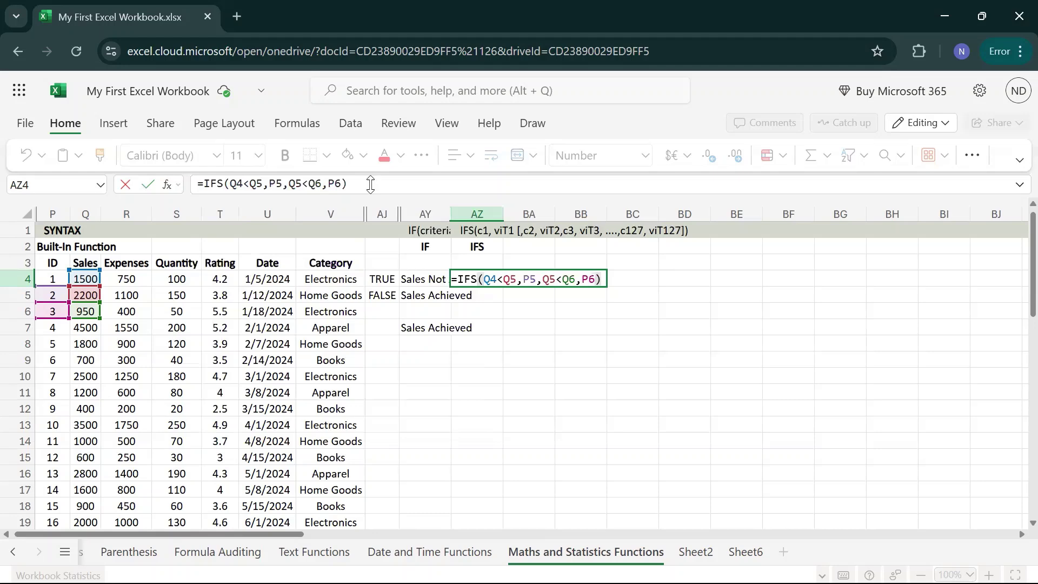
pyautogui.press('Left')
pyautogui.write(',')
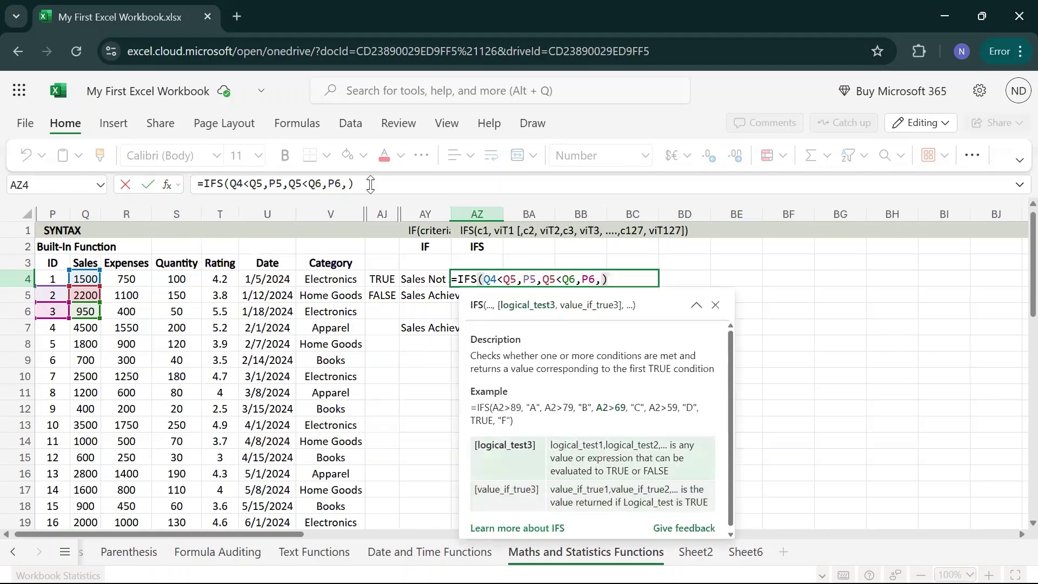
pyautogui.click(90, 311)
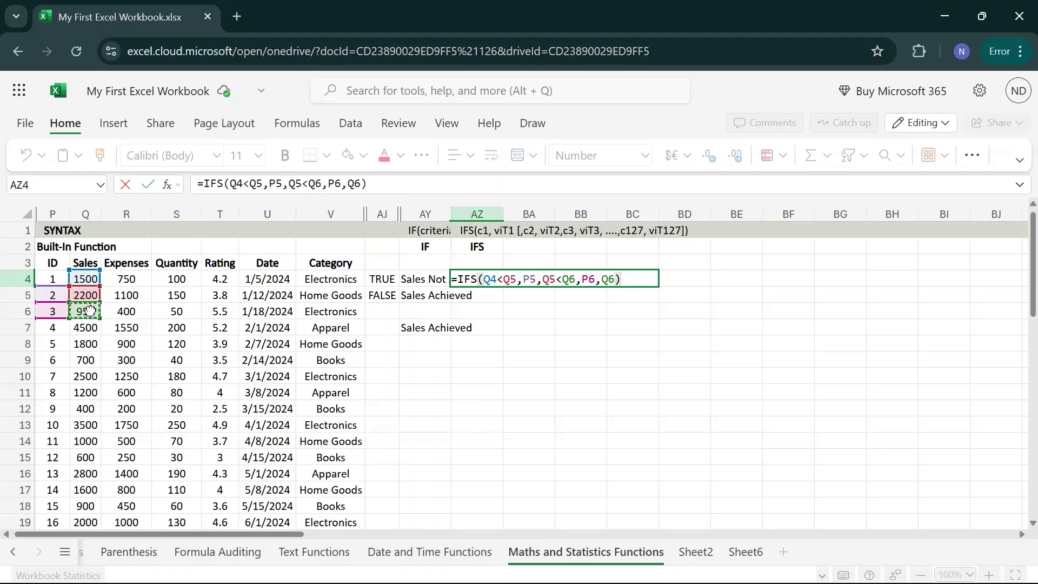
pyautogui.write('<')
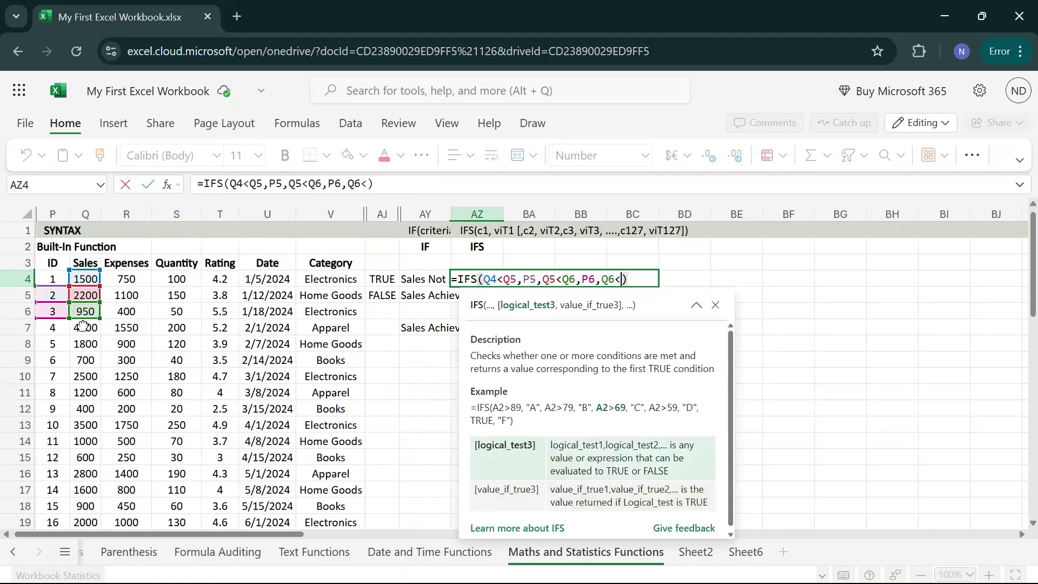
pyautogui.click(84, 328)
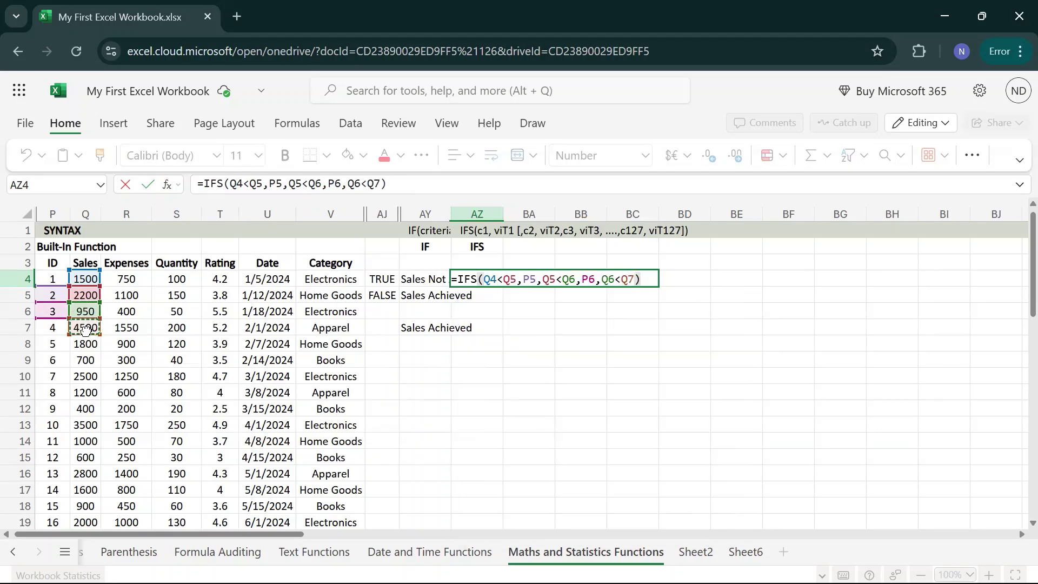
pyautogui.write(',')
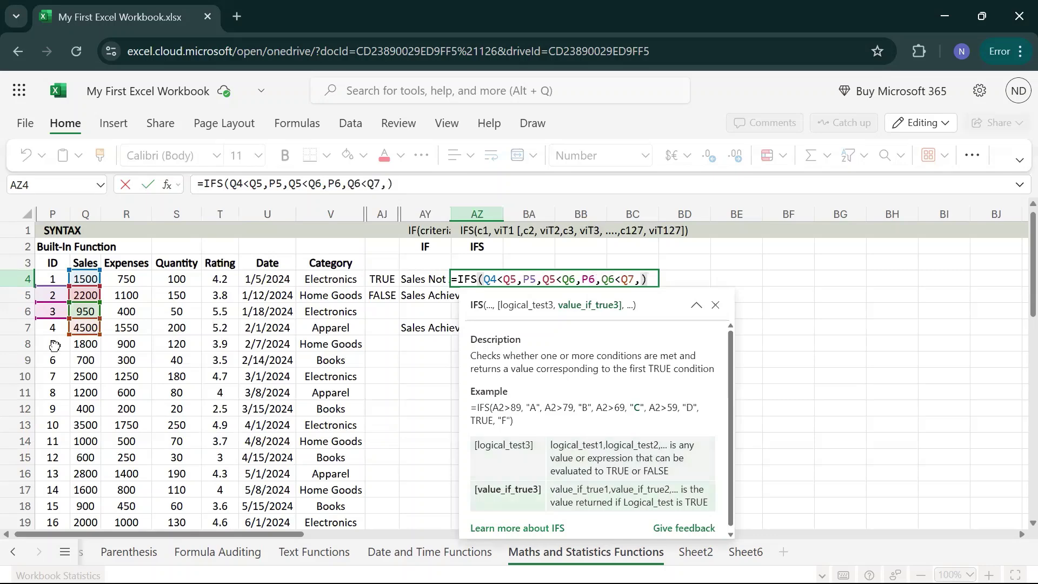
pyautogui.click(46, 328)
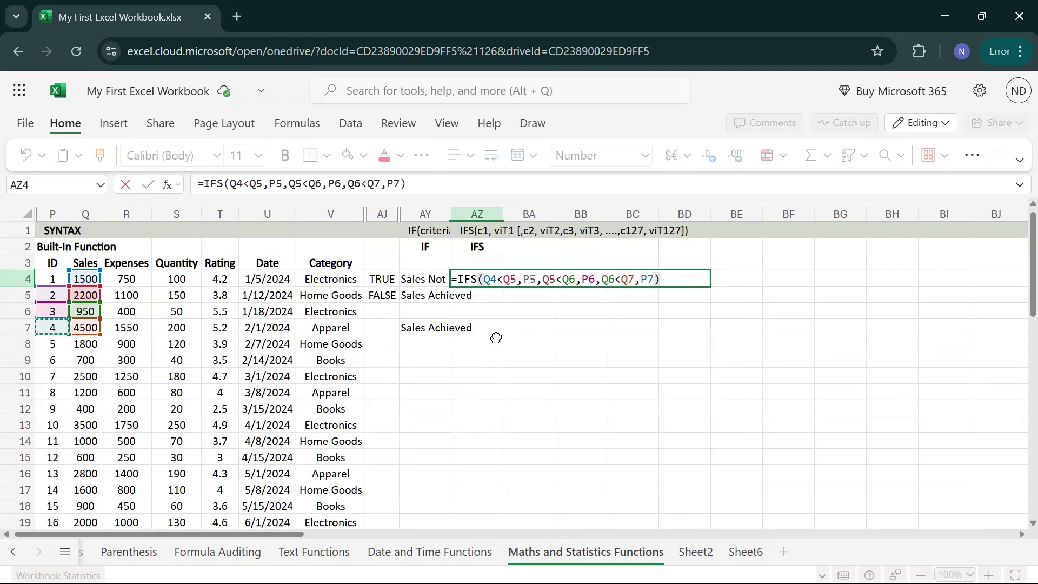
pyautogui.press('Return')
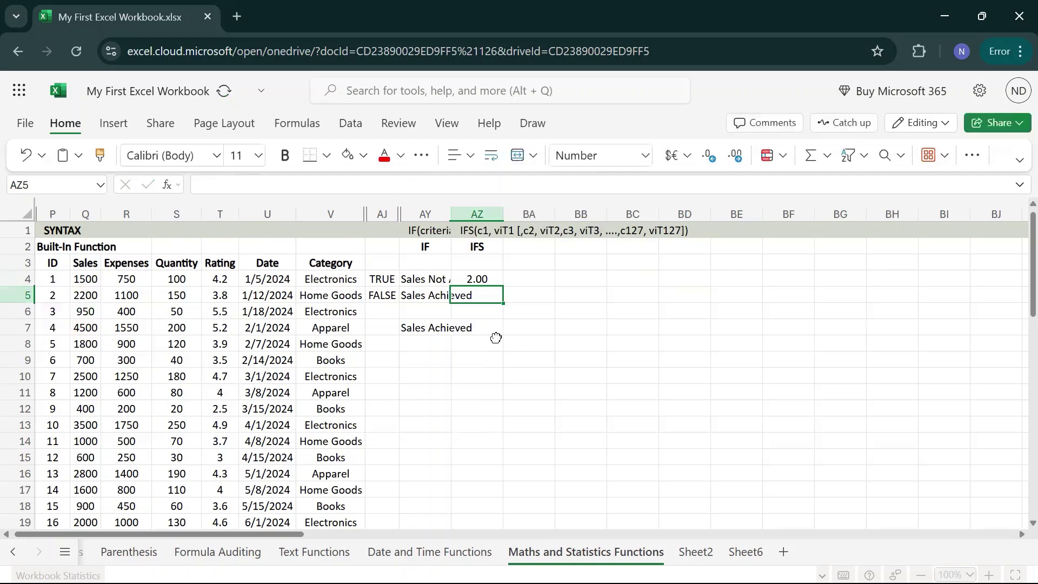
# Reopen the AZ4 formula and highlight its second test and value pair, Q5<Q6,P6, for review.
pyautogui.press('Up')
pyautogui.press('F2')
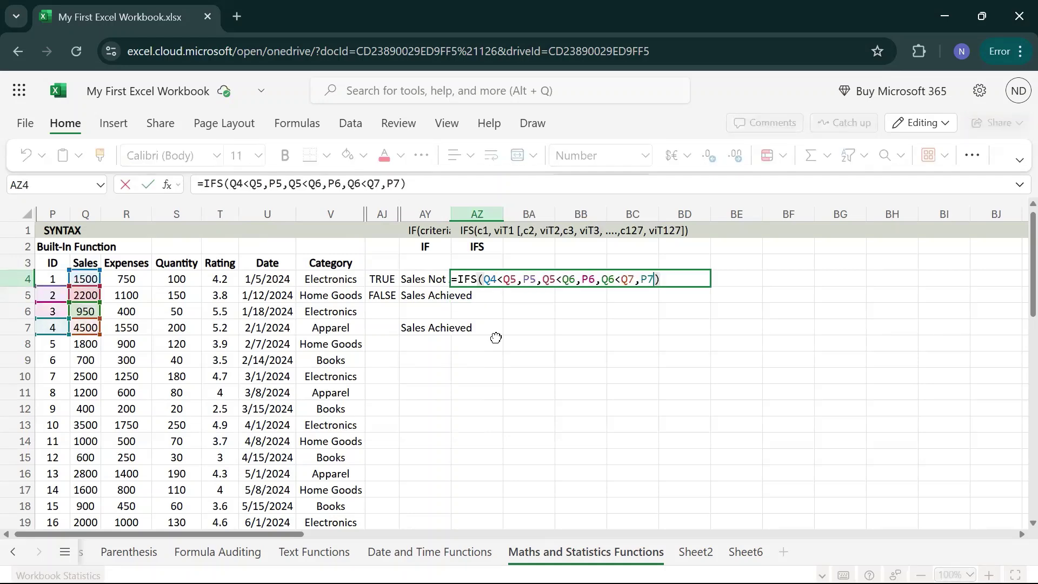
pyautogui.press('Left')
pyautogui.press('Left')
pyautogui.press('Left')
pyautogui.press('Left')
pyautogui.press('Left')
pyautogui.press('Left')
pyautogui.press('Left')
pyautogui.press('Left')
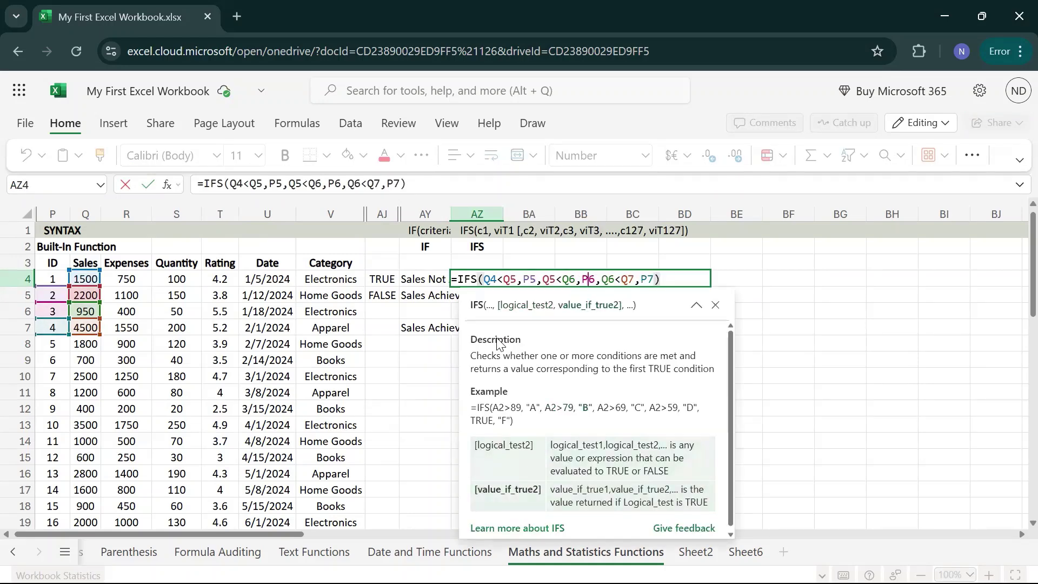
pyautogui.press('Left')
pyautogui.hotkey('shift', 'Left')
pyautogui.hotkey('shift', 'Left')
pyautogui.hotkey('shift', 'Left')
pyautogui.hotkey('shift', 'Left')
pyautogui.hotkey('shift', 'Left')
pyautogui.hotkey('shift', 'Left')
pyautogui.hotkey('shift', 'Left')
pyautogui.hotkey('shift', 'Left')
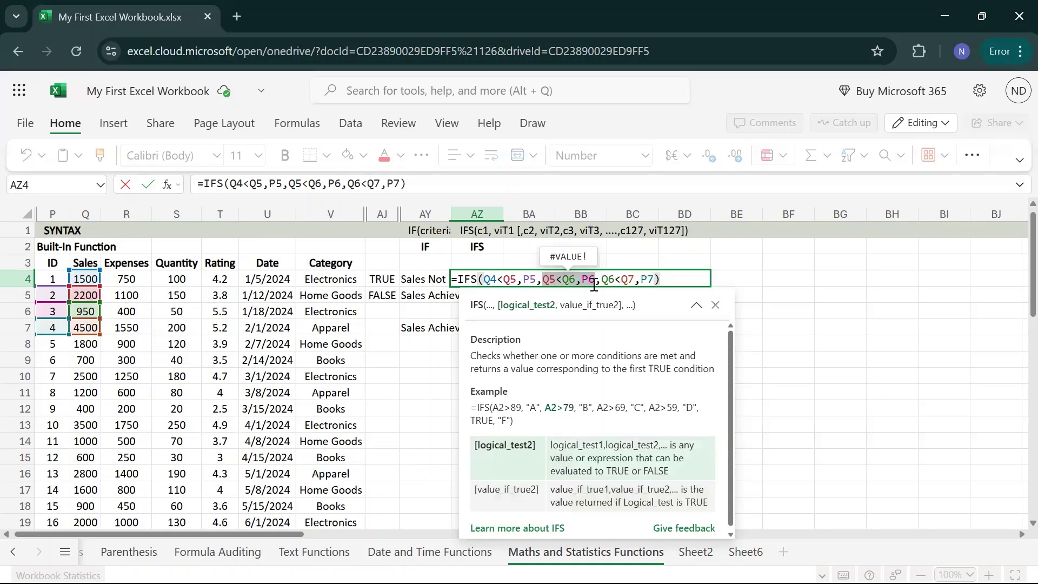
pyautogui.press('super+shift+s')
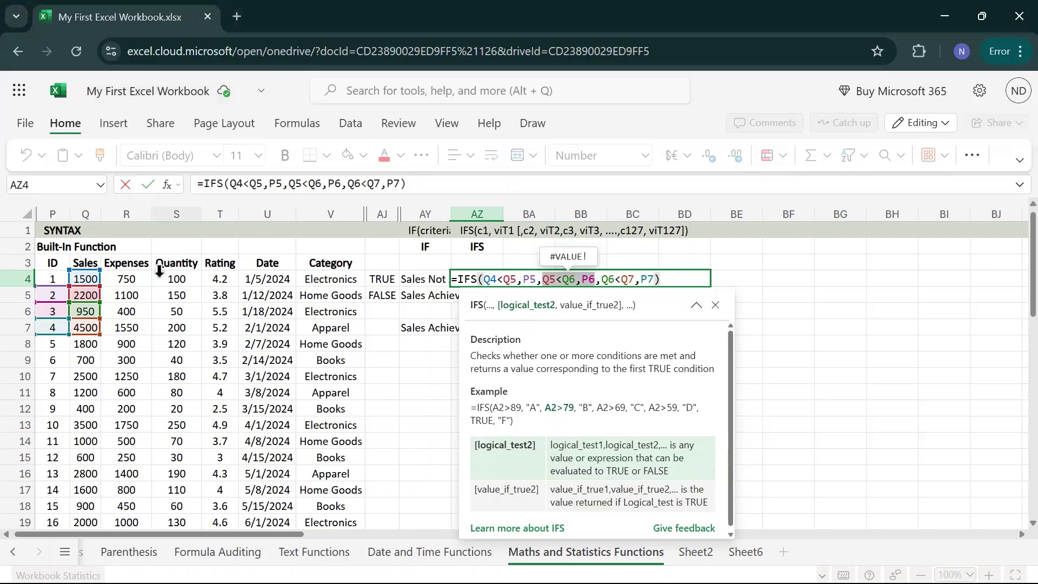
pyautogui.hotkey('ctrl', 'Return')
# Set the Sales value of ID 3 in cell Q6 to 3000.
pyautogui.click(89, 316)
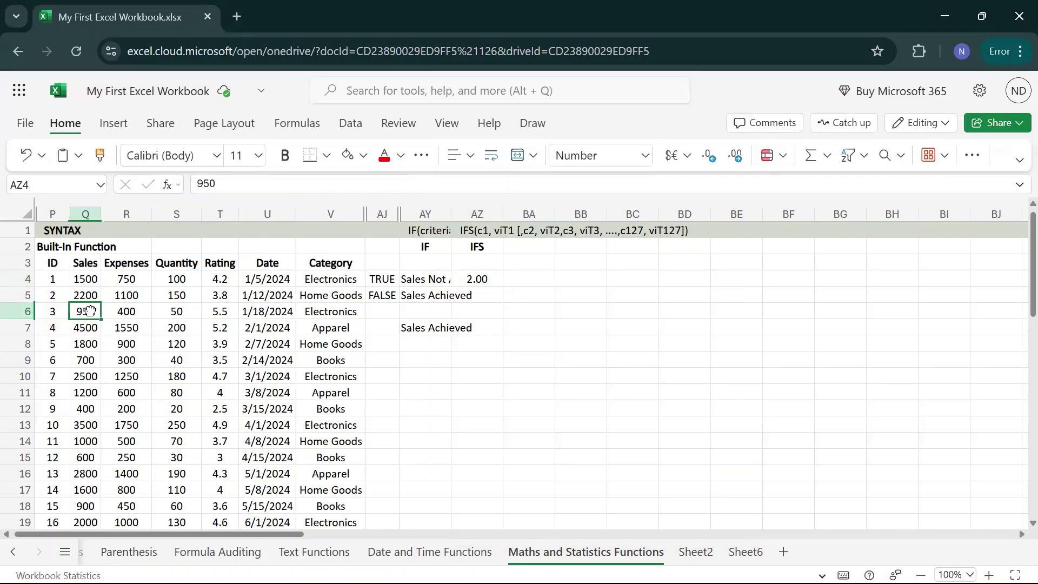
pyautogui.write('3000')
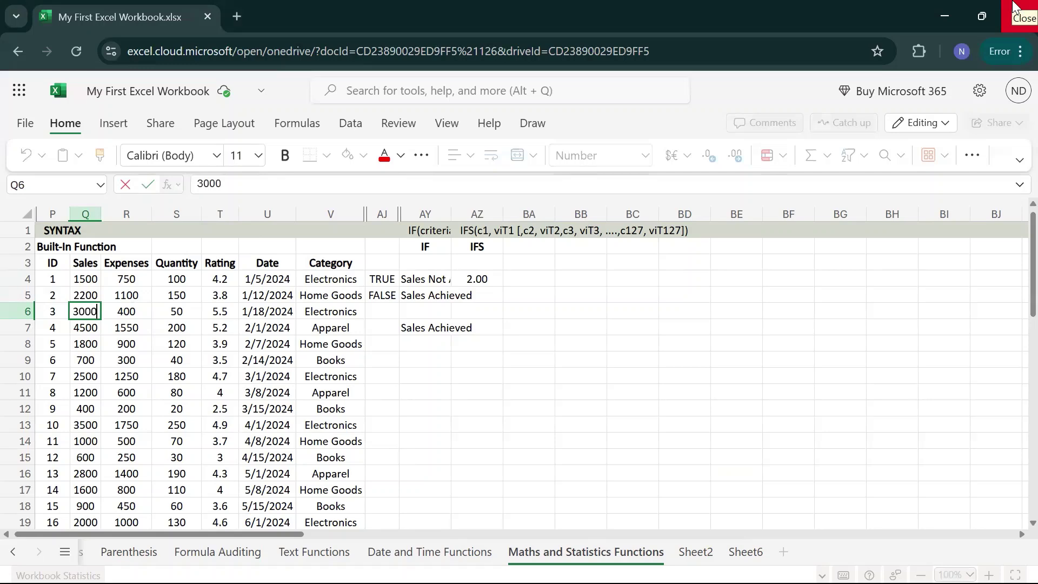
pyautogui.press('Return')
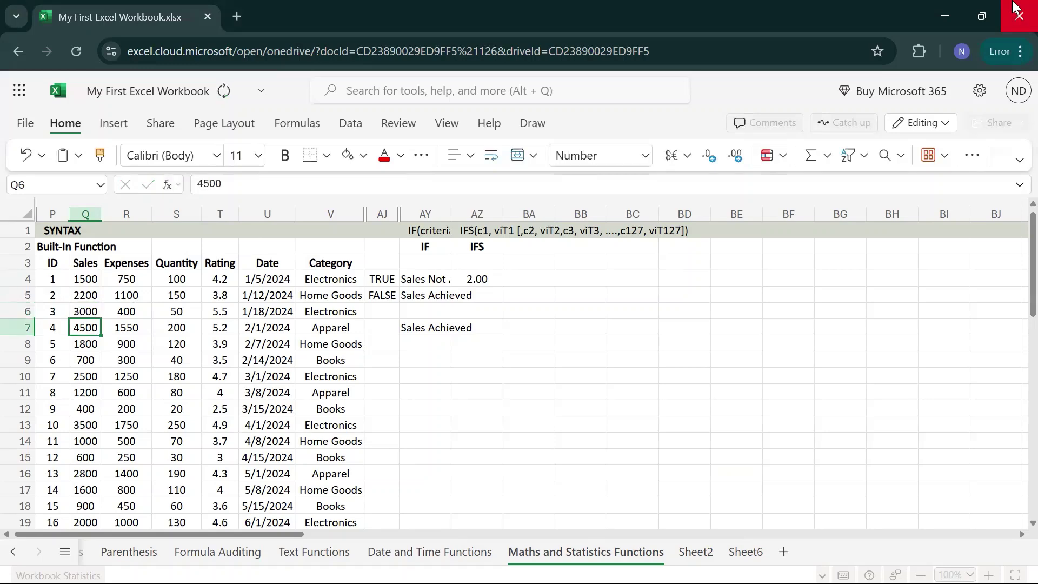
pyautogui.press('Left')
pyautogui.press('Right')
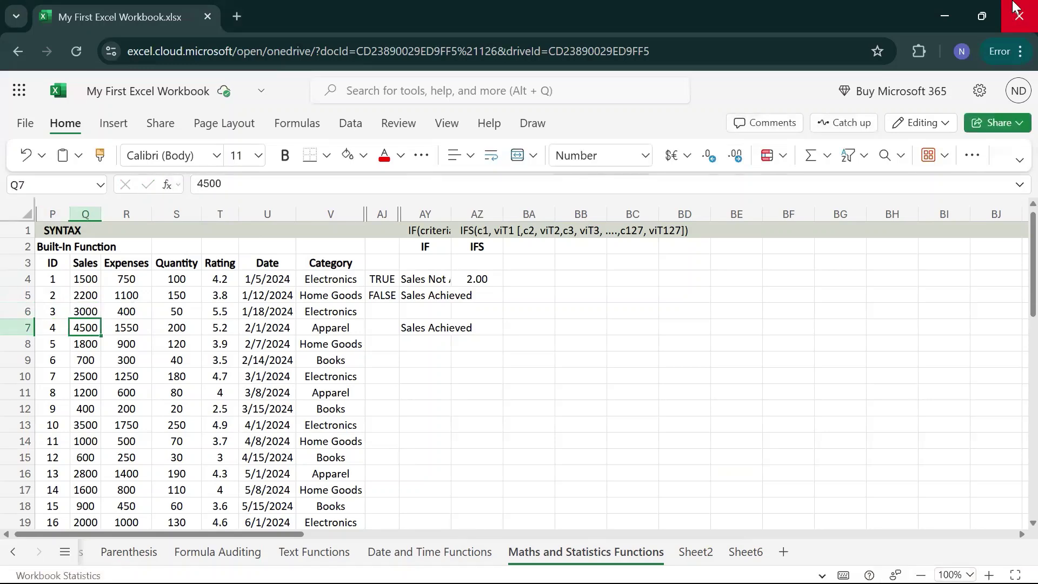
pyautogui.press('Up')
pyautogui.press('Up')
pyautogui.press('Up')
pyautogui.press('F2')
pyautogui.press('Return')
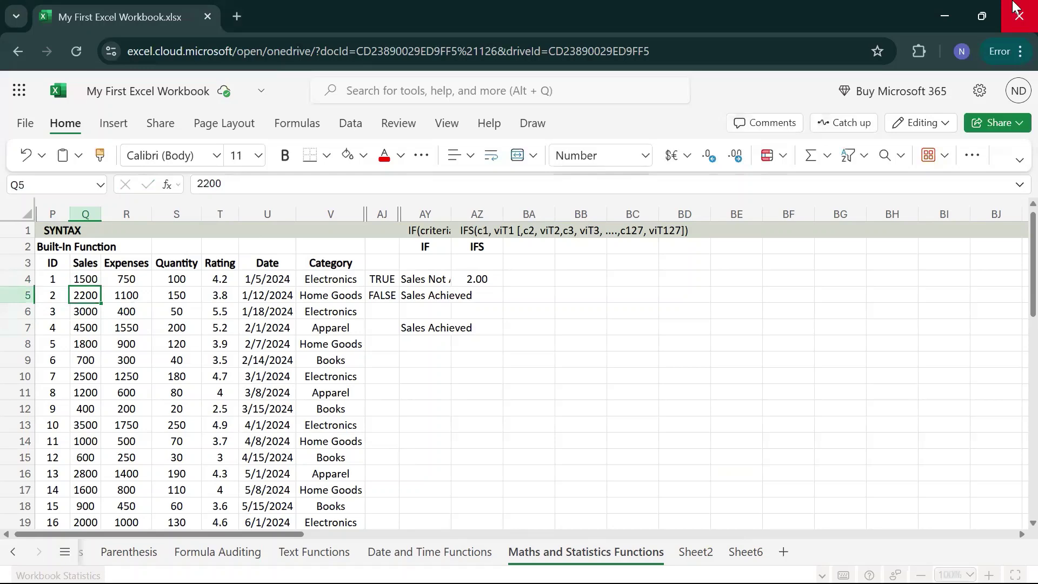
# Reopen the IFS formula in AZ4 and reverse its first comparison to Q4>Q5.
pyautogui.press('Right')
pyautogui.press('Right')
pyautogui.press('Right')
pyautogui.press('Right')
pyautogui.press('Right')
pyautogui.press('Right')
pyautogui.press('Right')
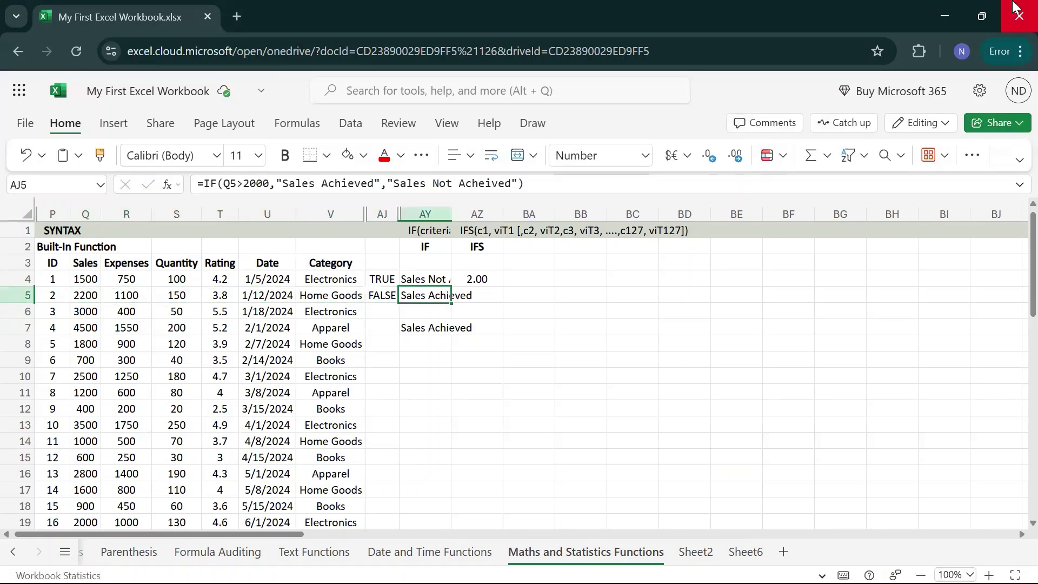
pyautogui.press('Up')
pyautogui.press('Right')
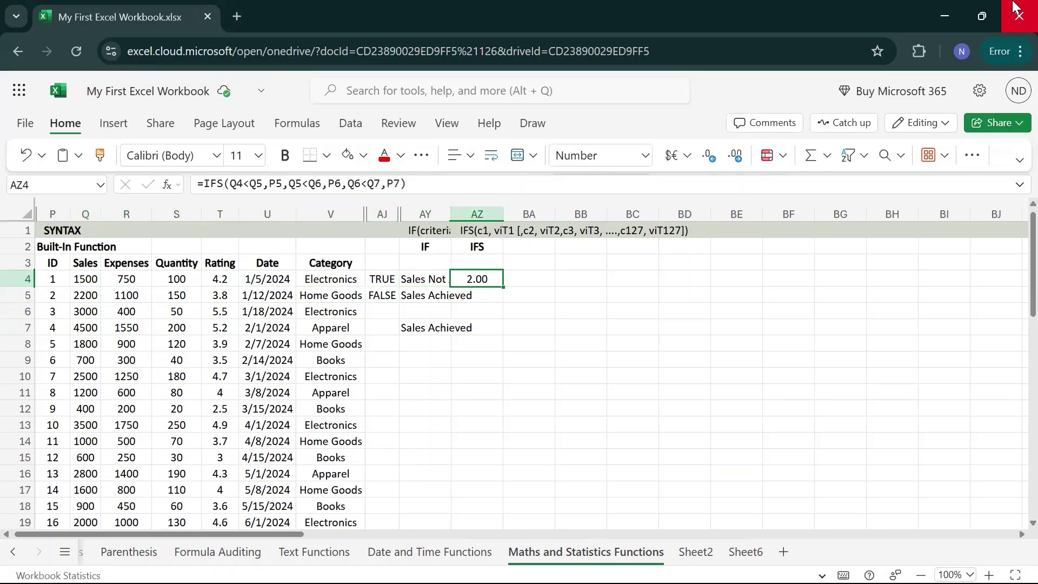
pyautogui.press('F2')
pyautogui.press('Left')
pyautogui.press('Left')
pyautogui.press('Left')
pyautogui.press('Left')
pyautogui.press('Left')
pyautogui.press('Left')
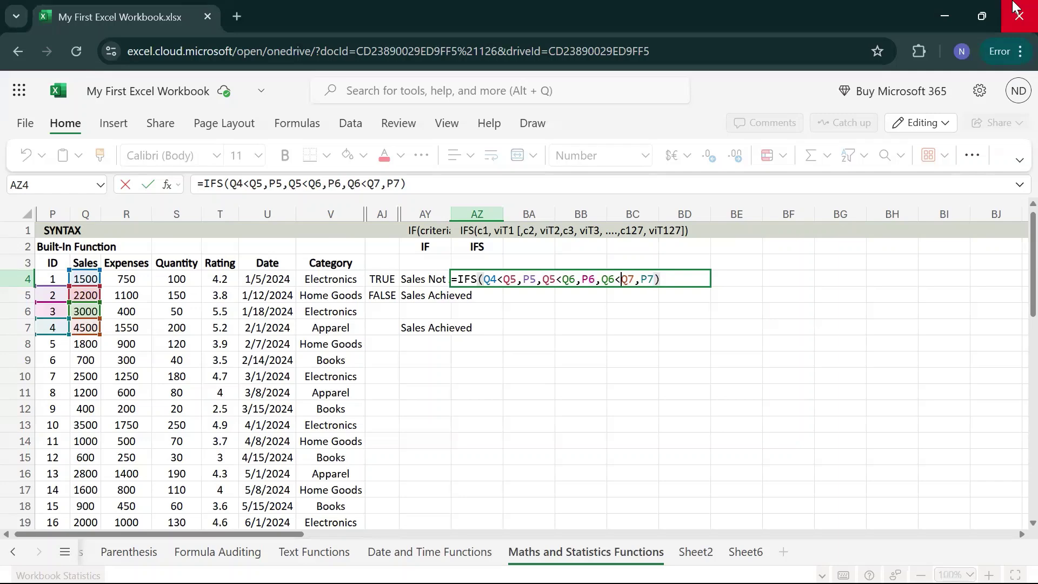
pyautogui.press('Left')
pyautogui.press('Left')
pyautogui.press('Left')
pyautogui.press('Left')
pyautogui.press('Left')
pyautogui.press('Left')
pyautogui.press('Left')
pyautogui.press('Left')
pyautogui.press('Left')
pyautogui.press('Left')
pyautogui.press('Left')
pyautogui.press('Left')
pyautogui.press('Left')
pyautogui.press('Left')
pyautogui.press('Left')
pyautogui.press('Left')
pyautogui.press('Left')
pyautogui.press('Left')
pyautogui.press('Left')
pyautogui.press('Left')
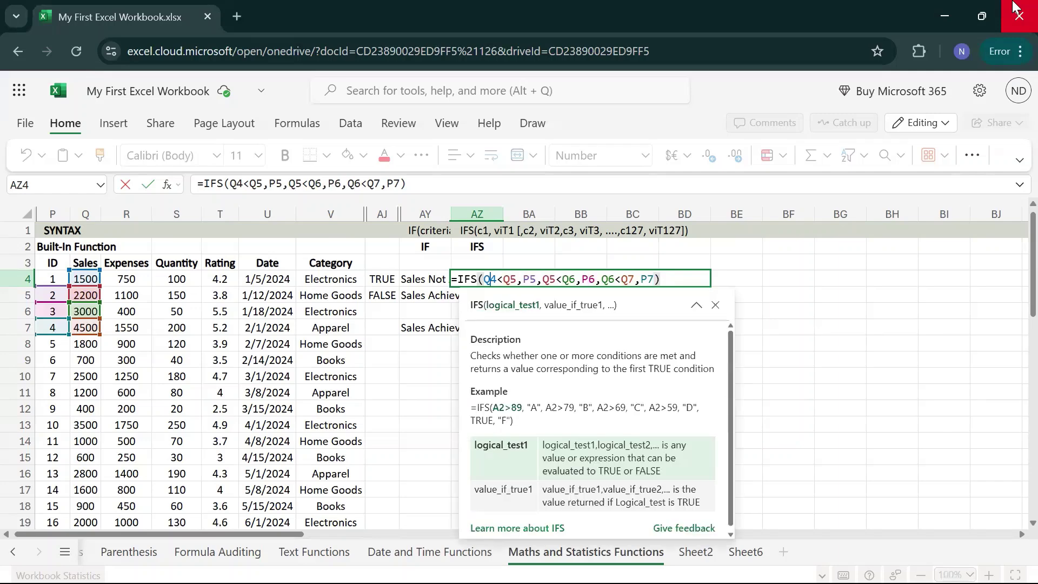
pyautogui.press('Right')
pyautogui.press('Right')
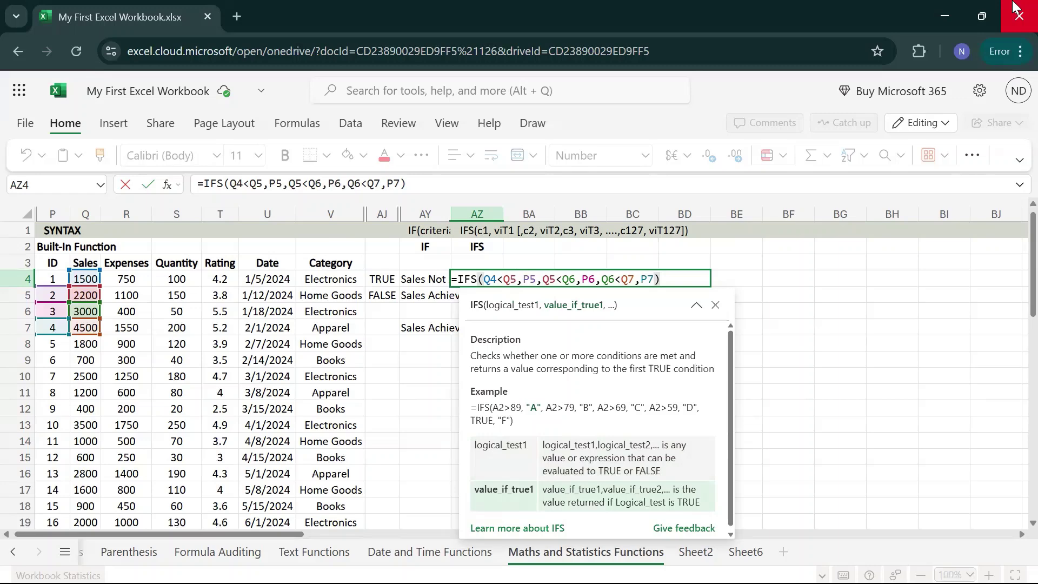
pyautogui.press('Left')
pyautogui.press('Left')
pyautogui.press('Right')
pyautogui.press('Right')
pyautogui.press('Right')
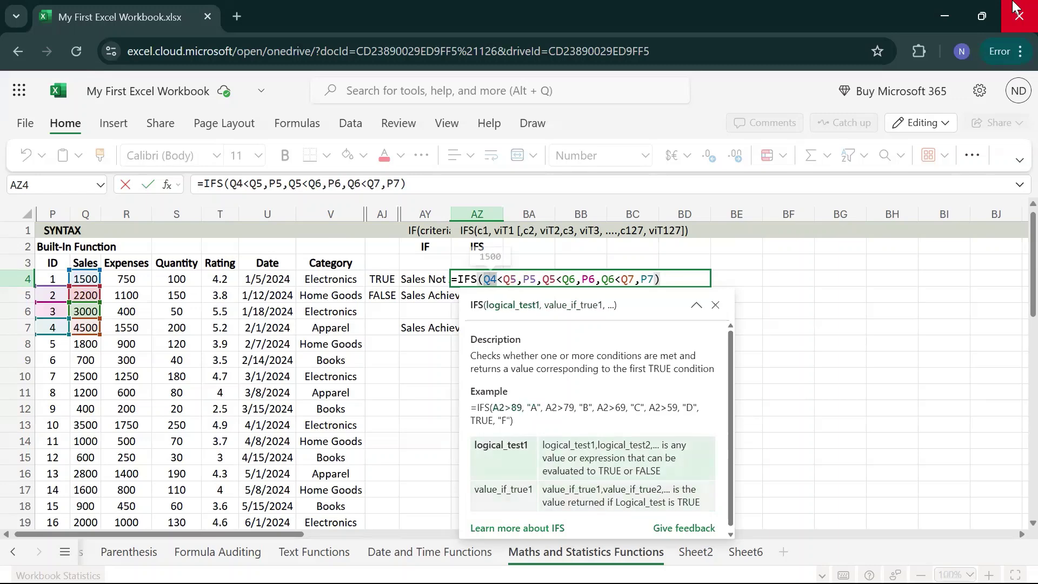
pyautogui.press('BackSpace')
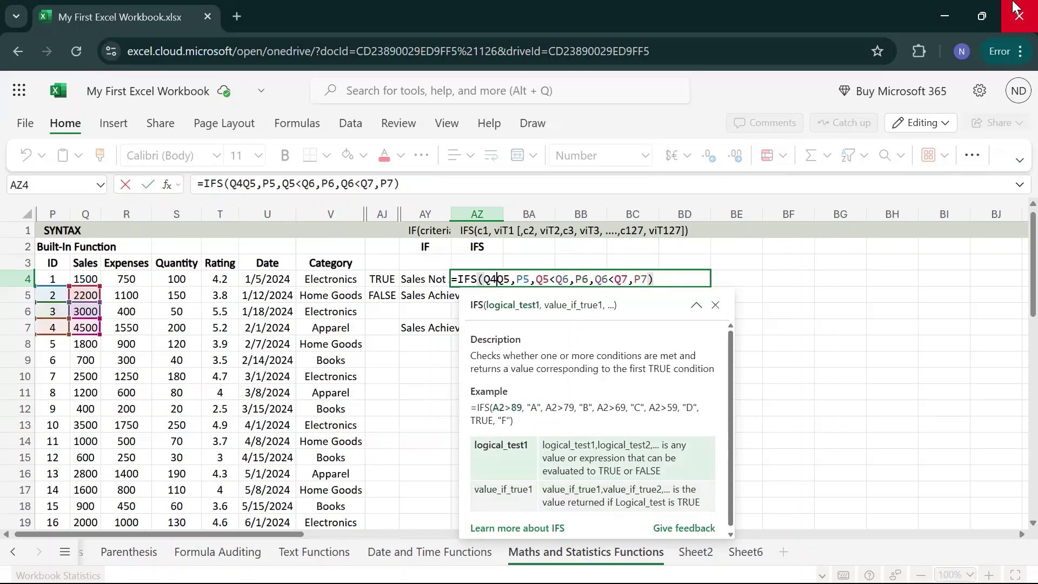
pyautogui.write('>00000')
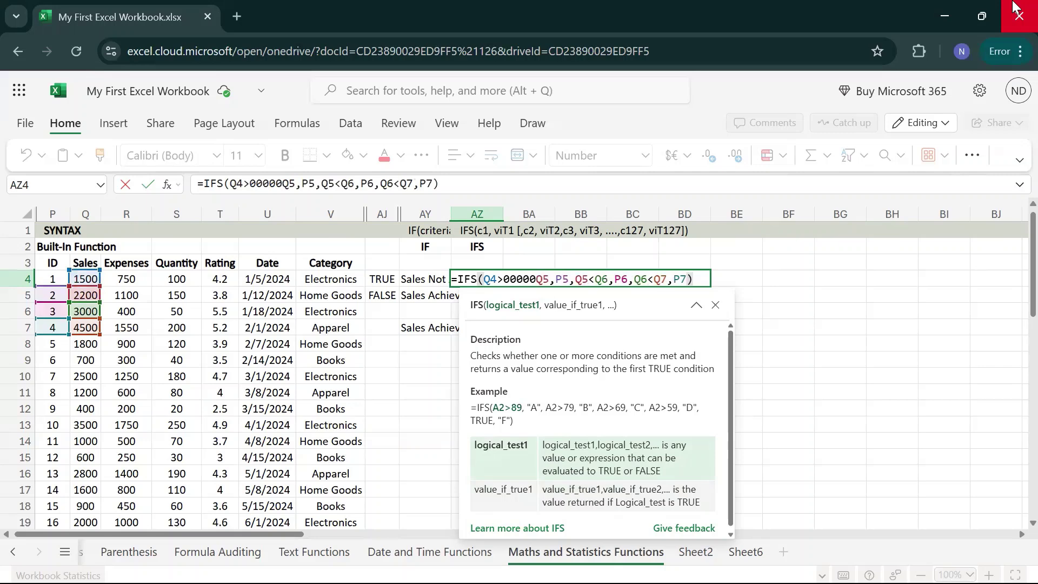
pyautogui.press('BackSpace')
pyautogui.press('BackSpace')
pyautogui.press('BackSpace')
pyautogui.press('BackSpace')
pyautogui.press('BackSpace')
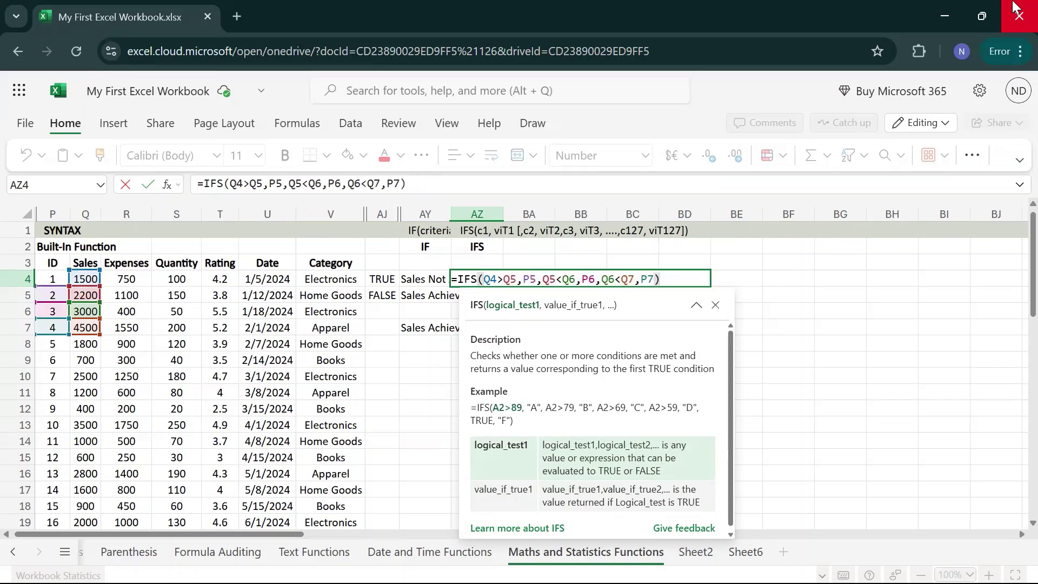
pyautogui.write('0')
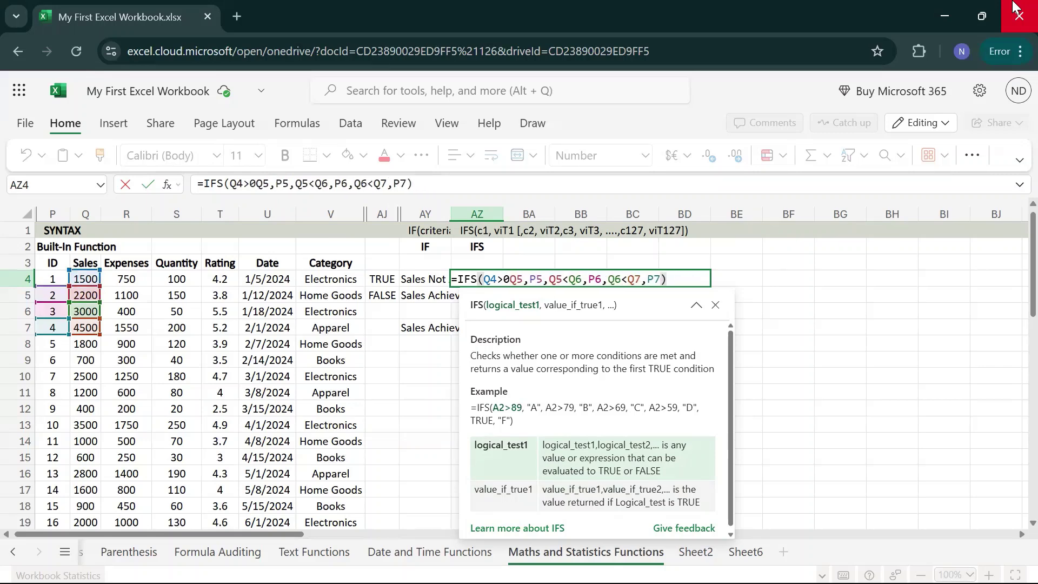
pyautogui.press('BackSpace')
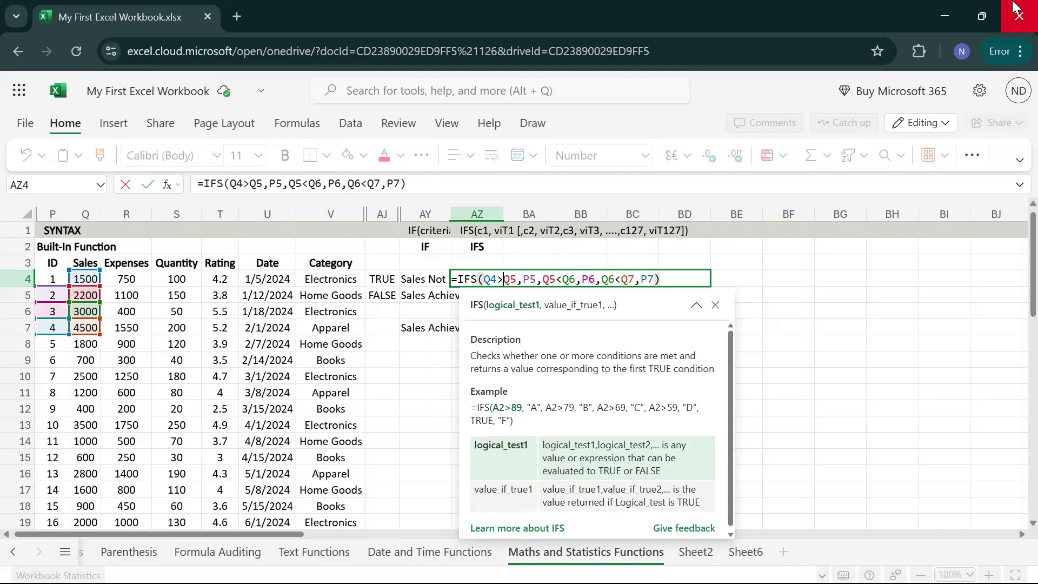
pyautogui.write('0')
pyautogui.press('BackSpace')
# Change the second comparison in the AZ4 IFS formula to Q5>Q6.
pyautogui.press('Right')
pyautogui.press('Right')
pyautogui.press('Right')
pyautogui.press('Right')
pyautogui.press('Right')
pyautogui.press('Right')
pyautogui.press('Right')
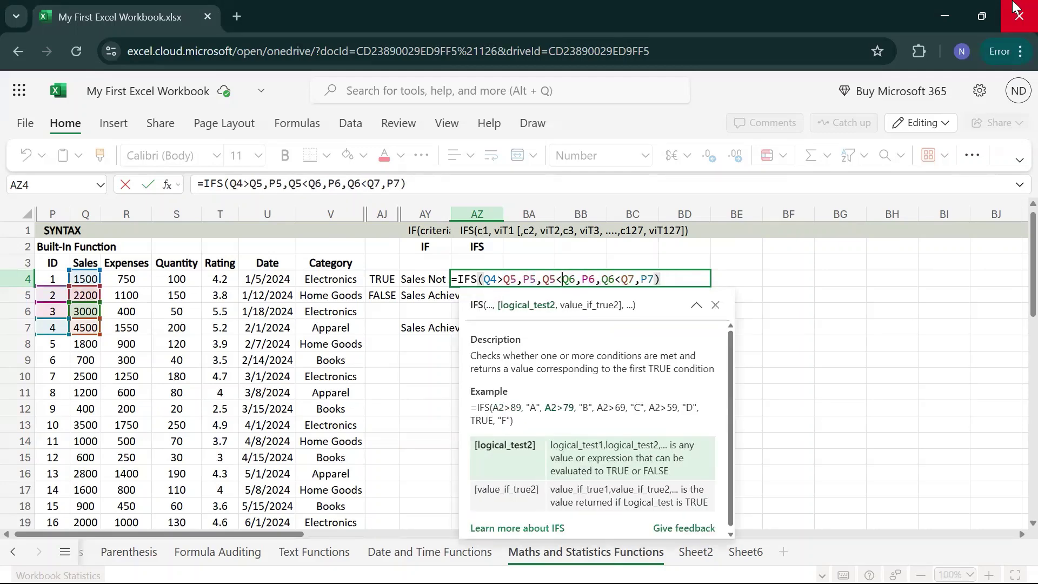
pyautogui.press('BackSpace')
pyautogui.write('>')
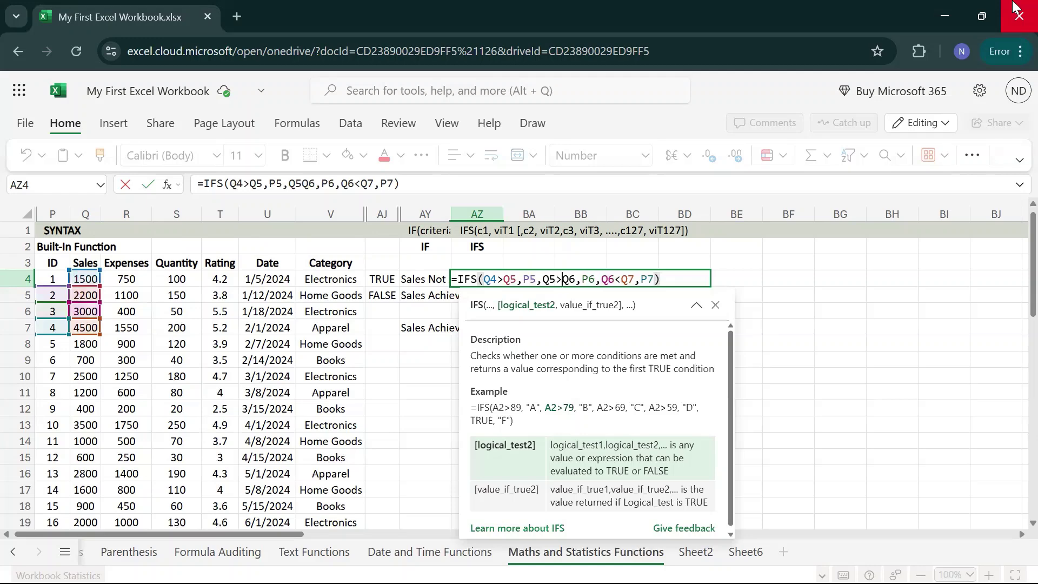
# Change the third comparison in the AZ4 IFS formula to Q6>Q7 and commit the formula.
pyautogui.press('Right')
pyautogui.press('Right')
pyautogui.press('Right')
pyautogui.press('Right')
pyautogui.press('Right')
pyautogui.press('Right')
pyautogui.press('Right')
pyautogui.press('Right')
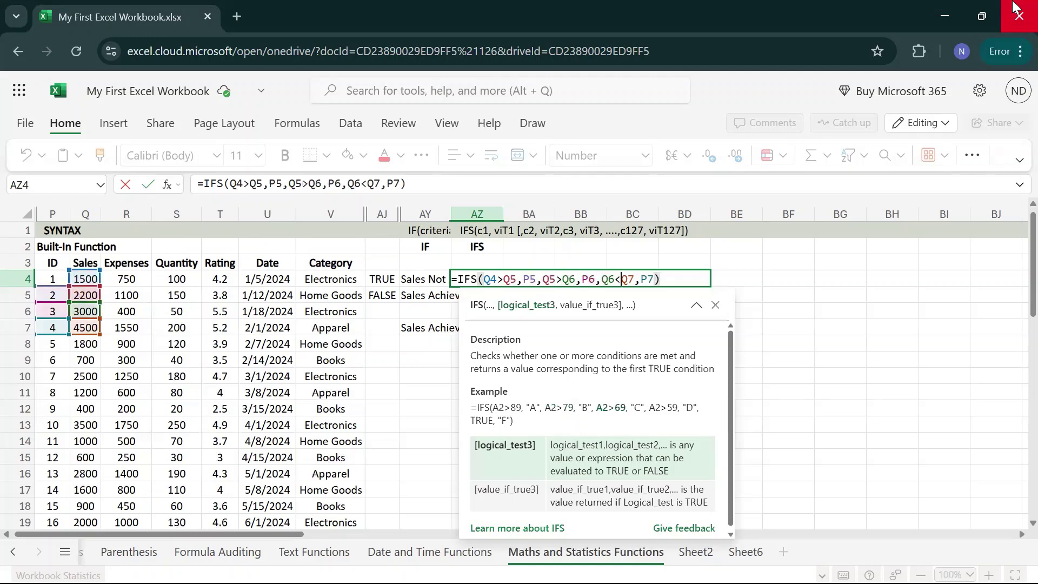
pyautogui.press('BackSpace')
pyautogui.write('>')
pyautogui.hotkey('ctrl', 'Return')
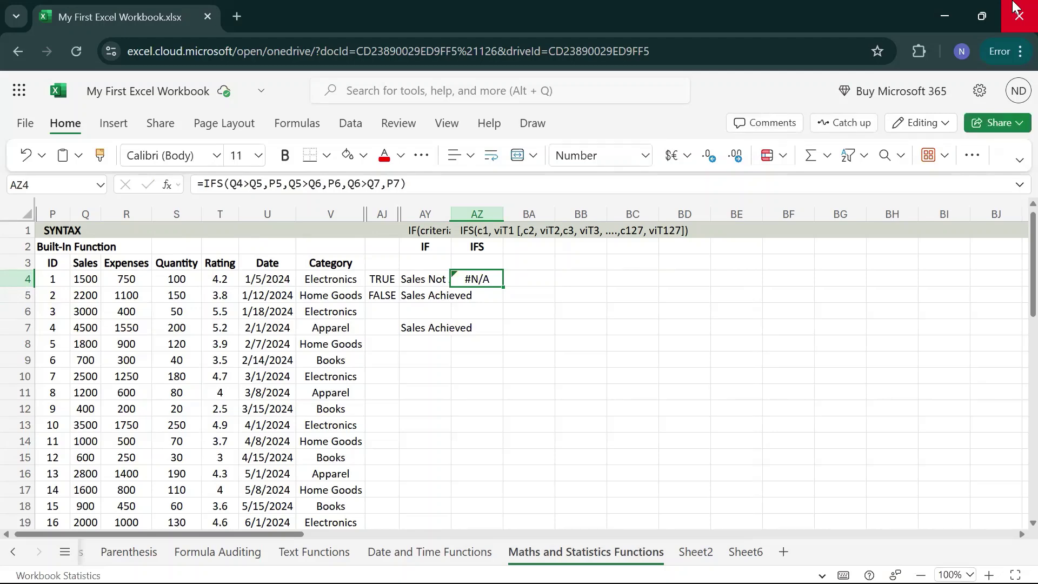
# Review the second test, Q5>Q6, and the third test and value pair, Q6>Q7,P7, in the AZ4 formula, discarding any edit made.
pyautogui.press('F2')
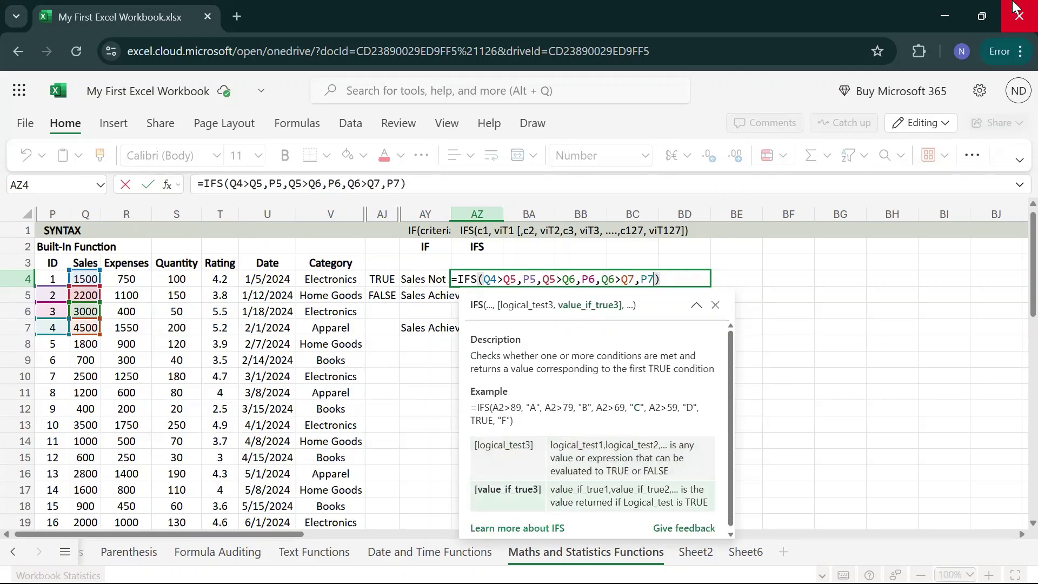
pyautogui.press('Return')
pyautogui.press('Up')
pyautogui.press('F2')
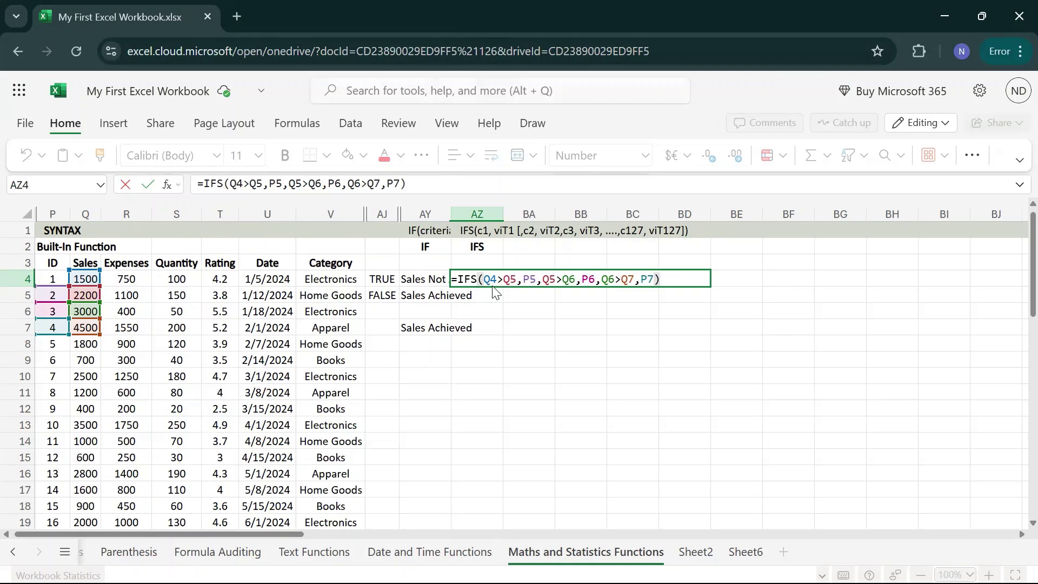
pyautogui.moveTo(493, 282)
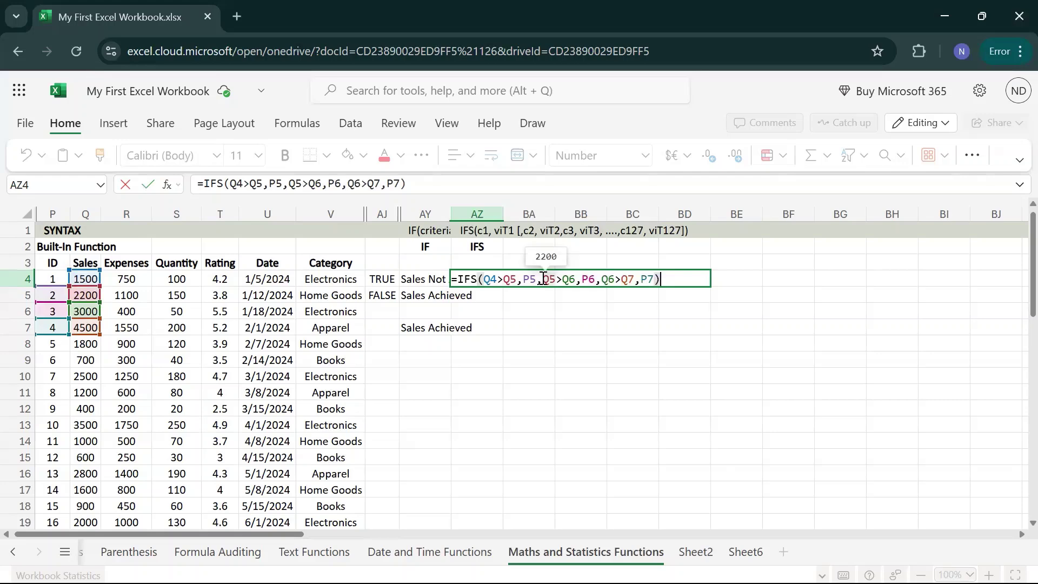
pyautogui.moveTo(542, 279); pyautogui.dragTo(579, 277)
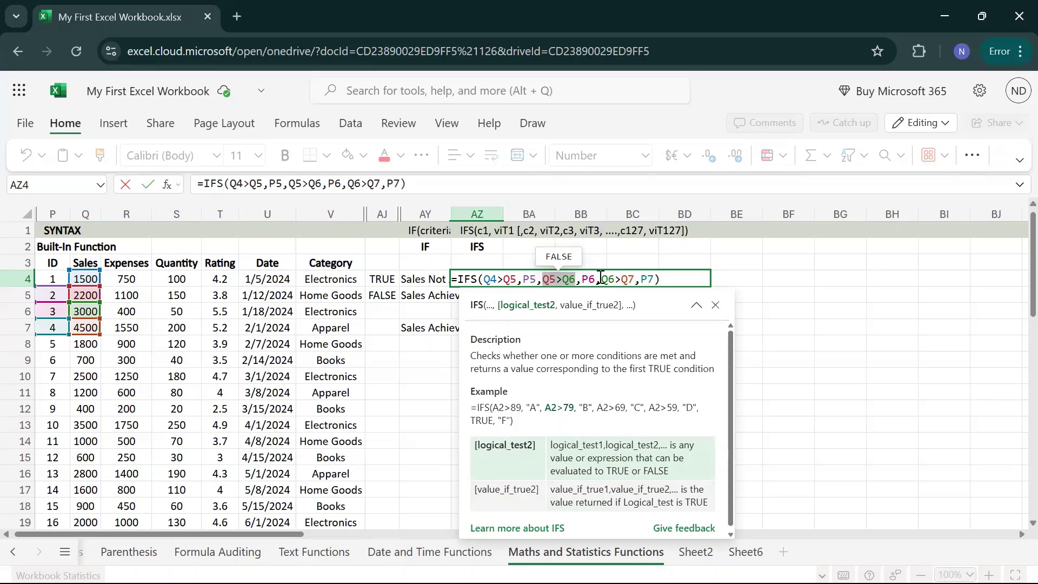
pyautogui.moveTo(600, 278); pyautogui.dragTo(653, 278)
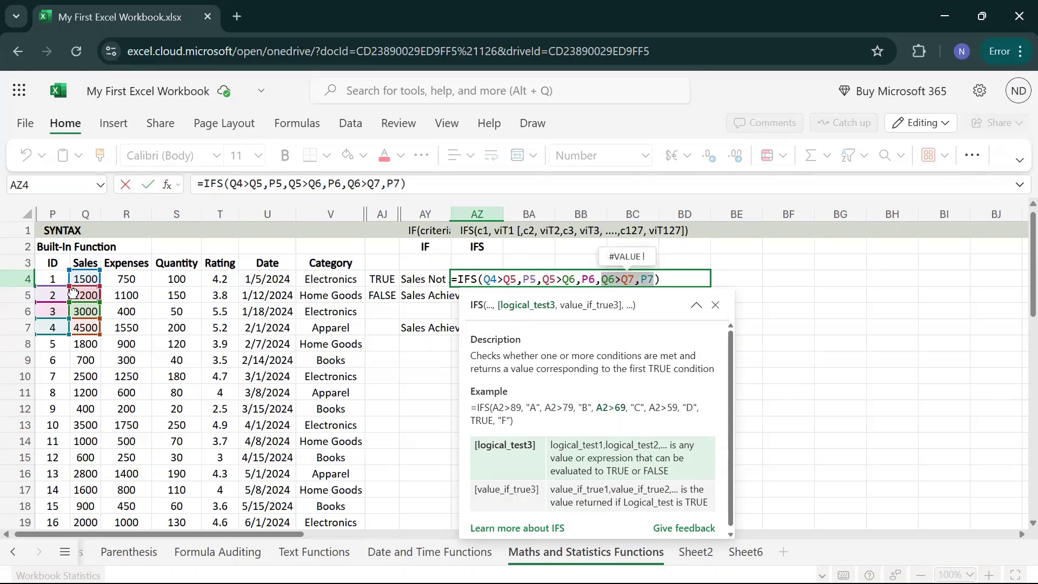
pyautogui.click(195, 331)
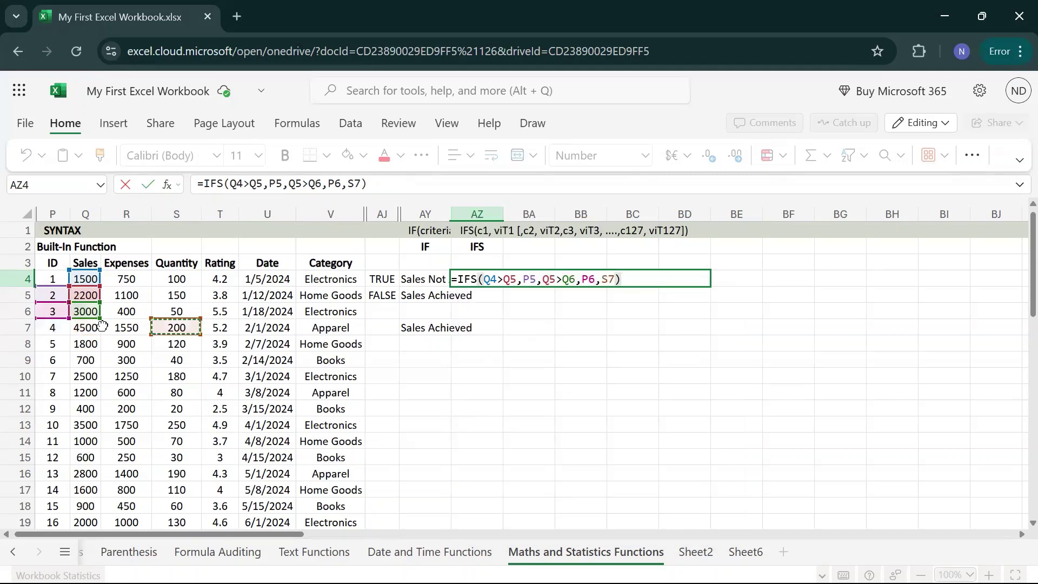
pyautogui.press('Return')
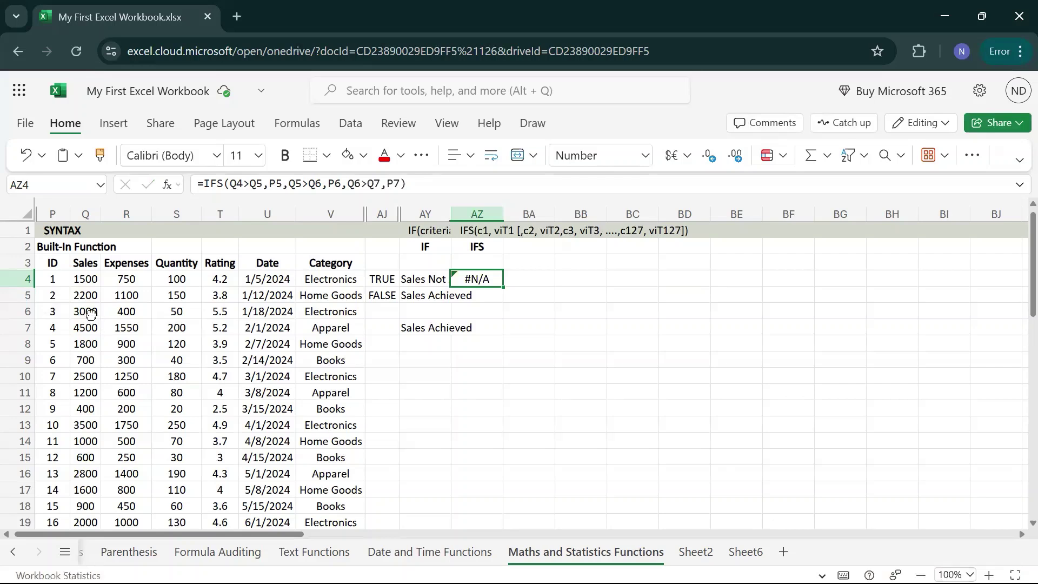
# Set the Sales value of ID 3 in cell Q6 to 6000.
pyautogui.click(93, 316)
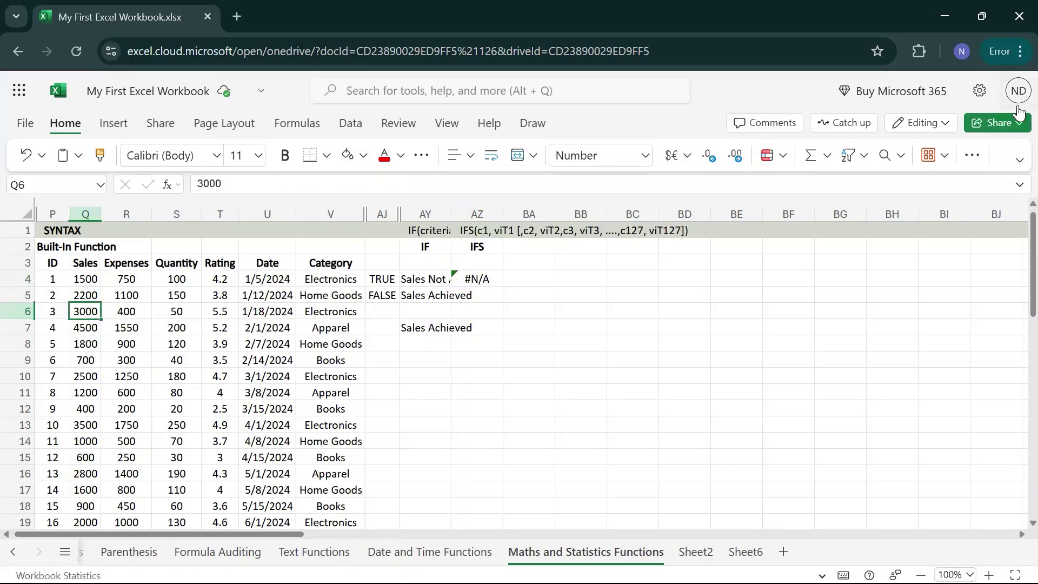
pyautogui.write('6000')
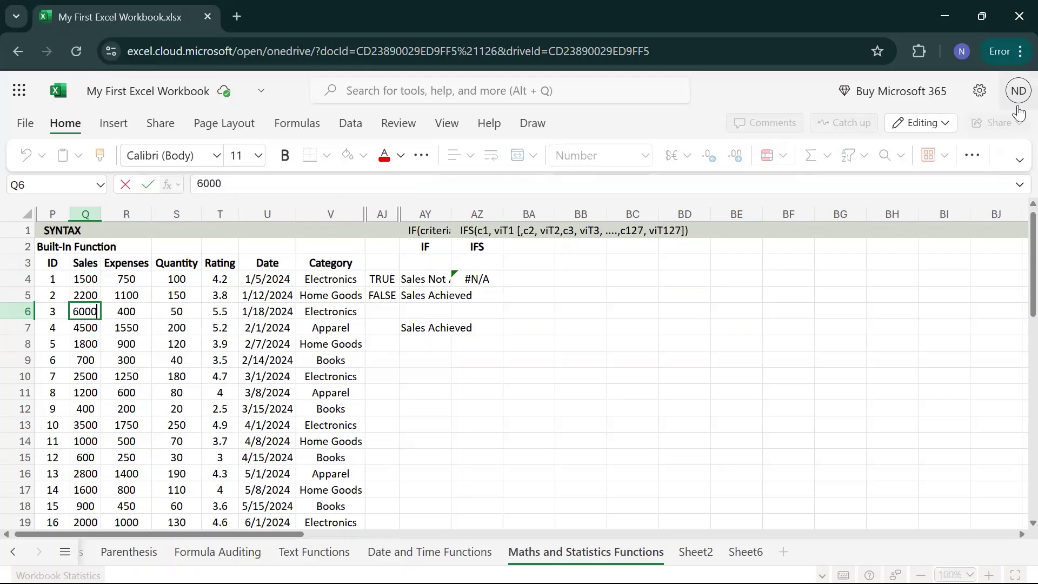
pyautogui.press('Return')
# Reopen the AZ4 IFS formula and change the value returned by its third test to P6.
pyautogui.press('Up')
pyautogui.press('Right')
pyautogui.press('Right')
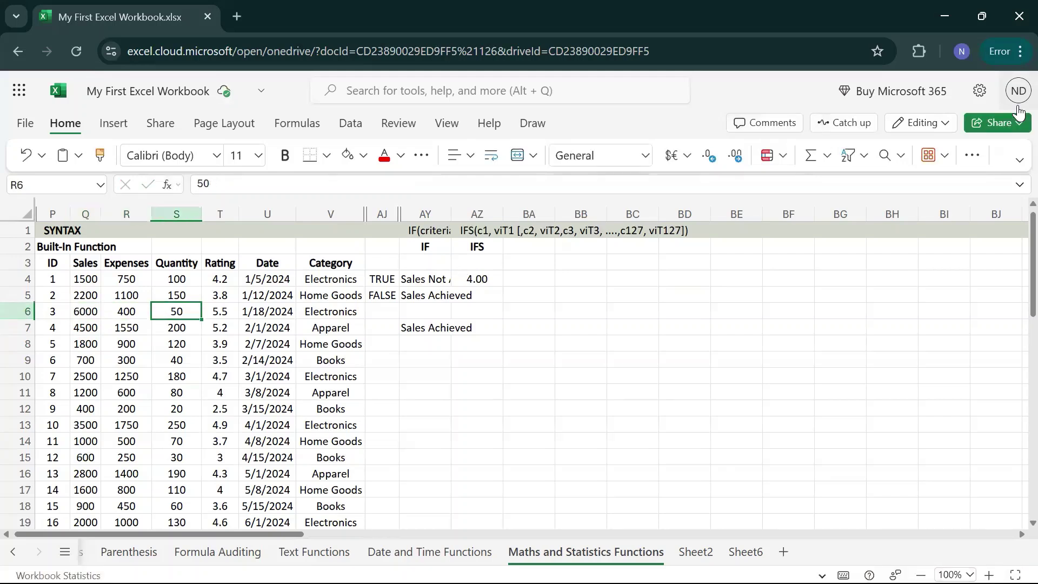
pyautogui.press('Right')
pyautogui.press('Right')
pyautogui.press('Right')
pyautogui.press('Right')
pyautogui.press('Right')
pyautogui.press('Up')
pyautogui.press('Up')
pyautogui.press('Right')
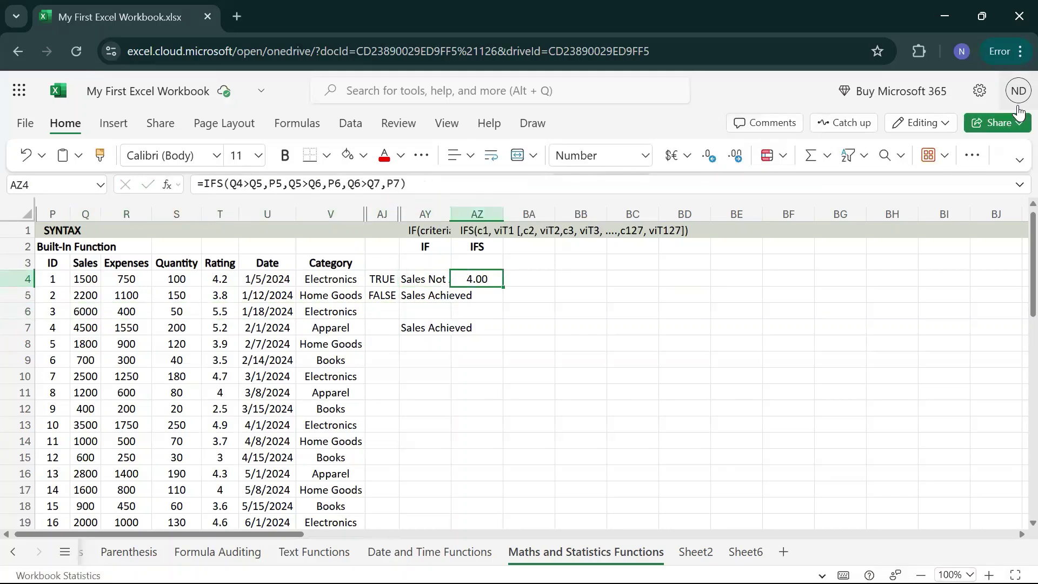
pyautogui.press('F2')
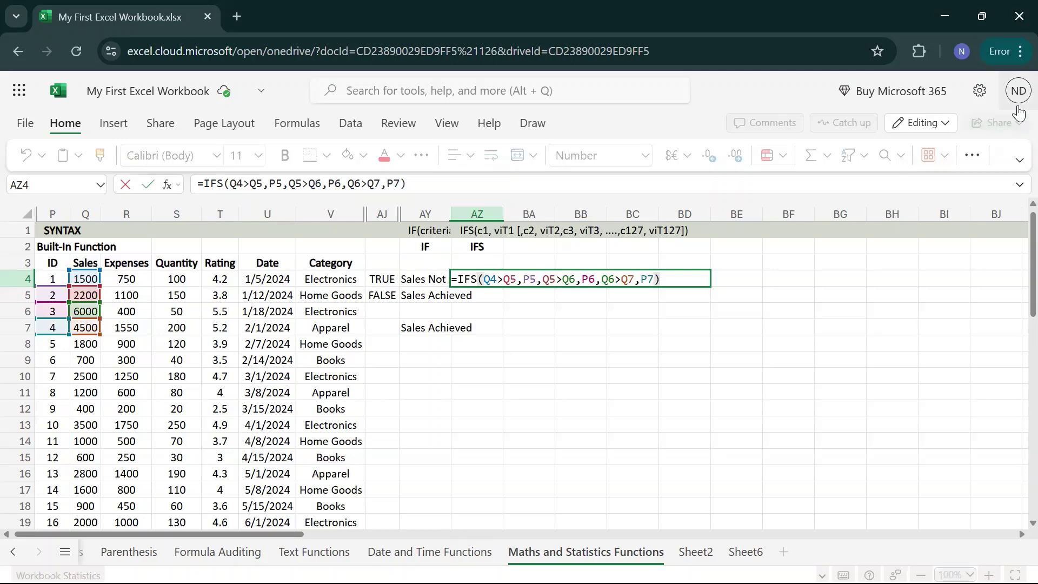
pyautogui.press('BackSpace')
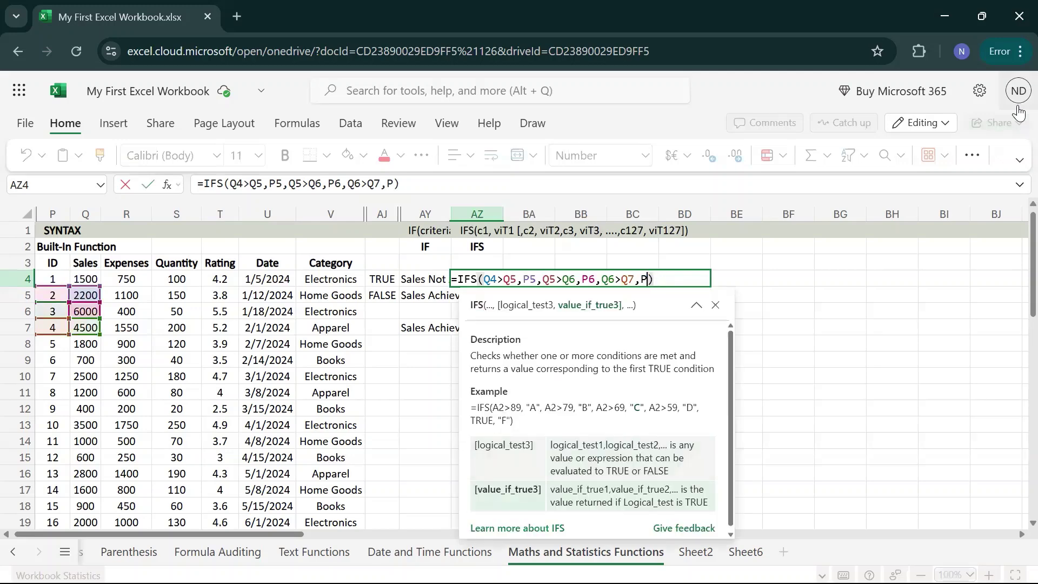
pyautogui.write('6')
# Change the values returned by the second and first tests to P5 and P4 and commit the AZ4 formula.
pyautogui.press('Left')
pyautogui.press('Left')
pyautogui.press('Left')
pyautogui.press('Left')
pyautogui.press('Left')
pyautogui.press('Left')
pyautogui.press('Left')
pyautogui.press('Left')
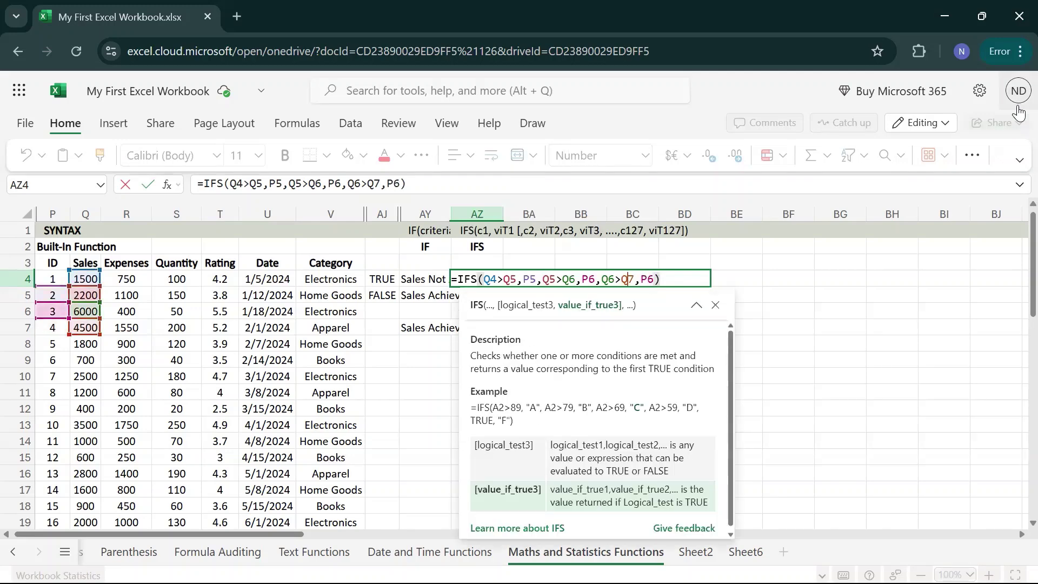
pyautogui.press('BackSpace')
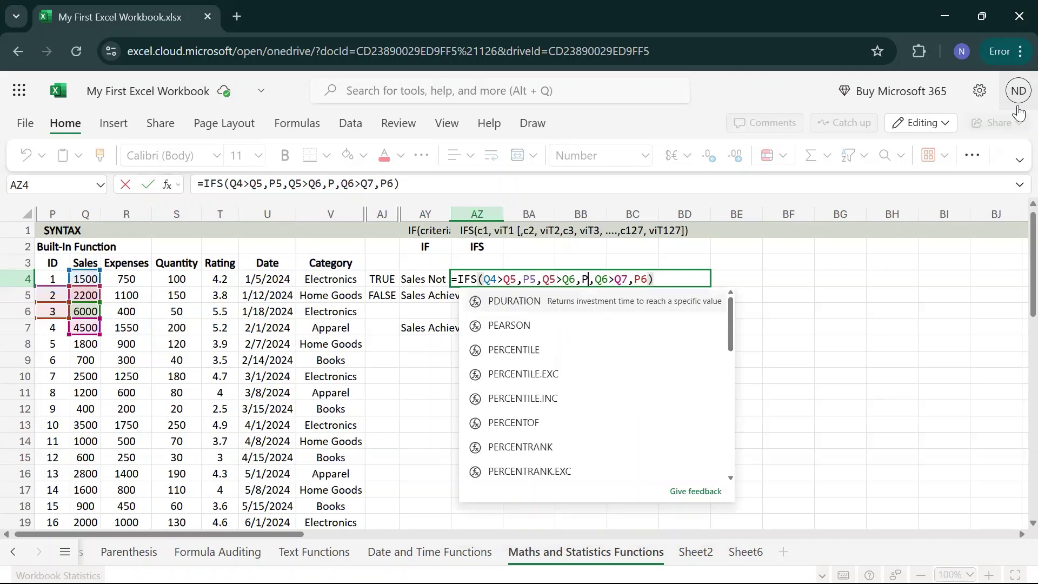
pyautogui.write('5')
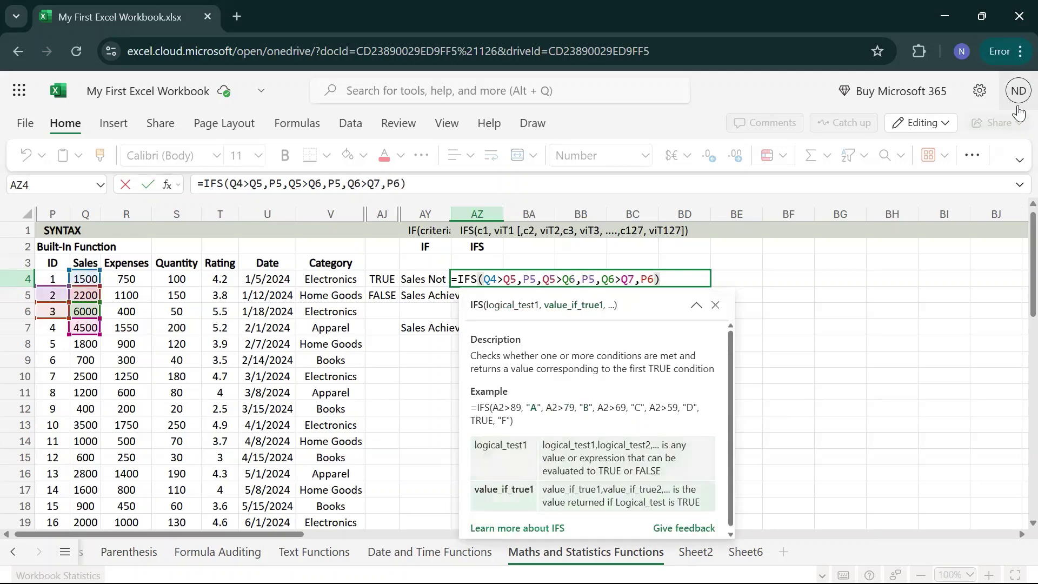
pyautogui.press('Return')
pyautogui.press('Up')
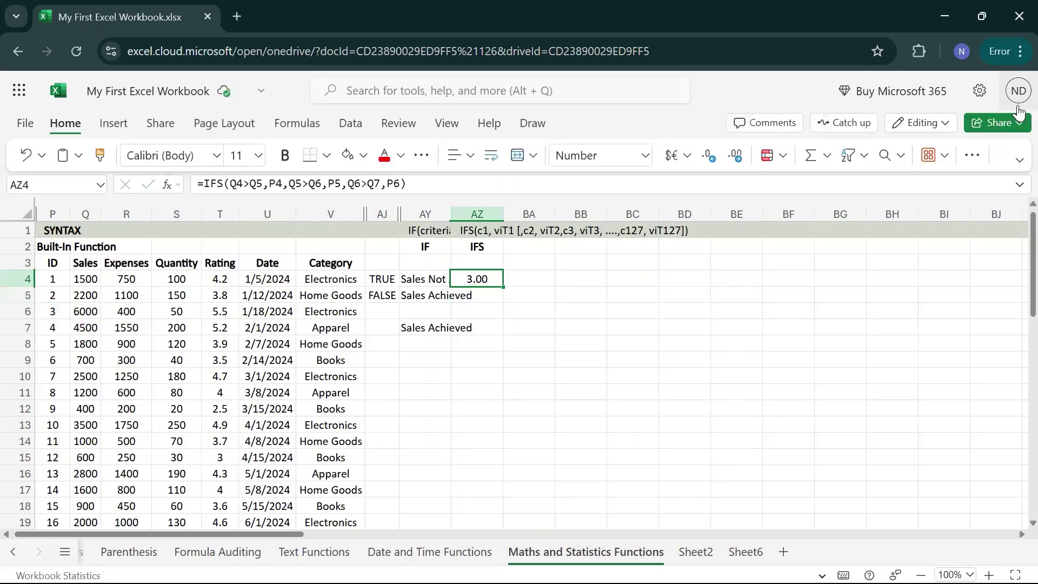
# Compare the Sales values of IDs 2 and 3 in Q5 and Q6 with the IFS result in AZ4.
pyautogui.press('Left')
pyautogui.press('Left')
pyautogui.press('Left')
pyautogui.press('Left')
pyautogui.press('Left')
pyautogui.press('Left')
pyautogui.press('Left')
pyautogui.press('Left')
pyautogui.press('Left')
pyautogui.press('Down')
pyautogui.press('Down')
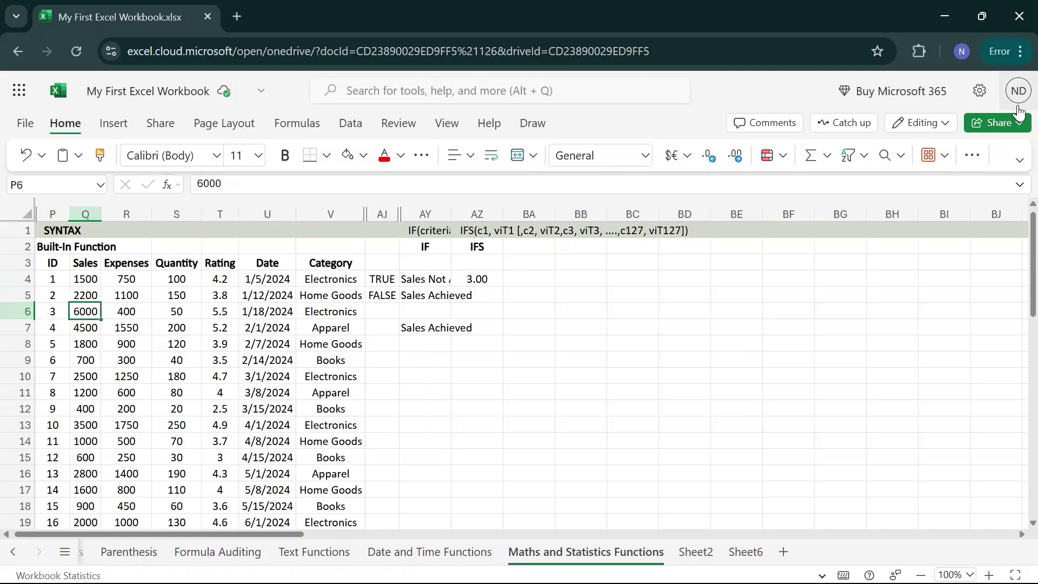
pyautogui.press('Up')
pyautogui.press('Right')
pyautogui.press('Right')
pyautogui.press('Right')
pyautogui.press('Right')
pyautogui.press('Right')
pyautogui.press('Right')
pyautogui.press('Right')
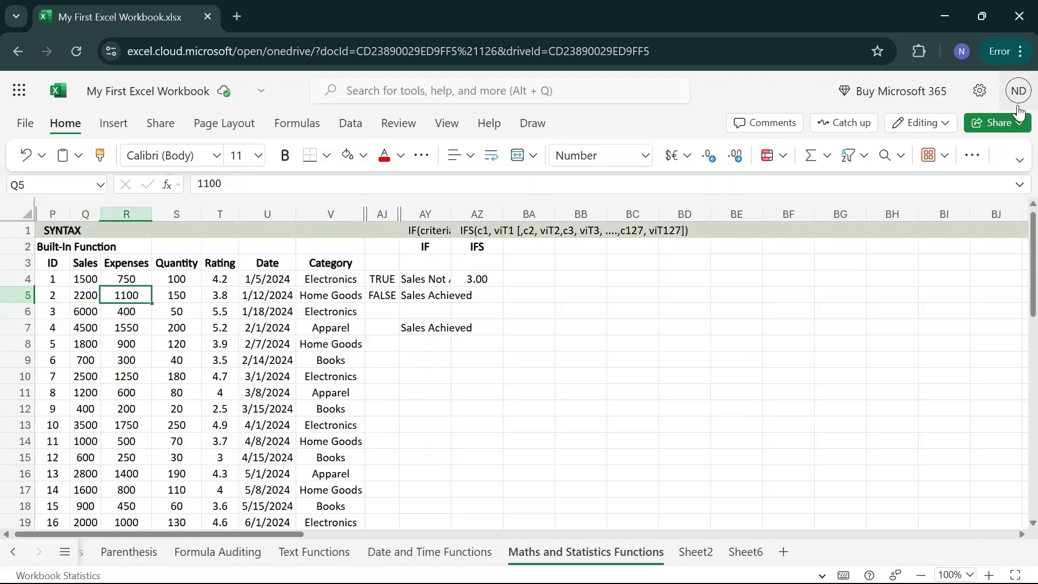
pyautogui.press('Up')
pyautogui.press('Right')
# Review each of the three test and value pairs in the AZ4 IFS formula, with emphasis on the second and third.
pyautogui.press('F2')
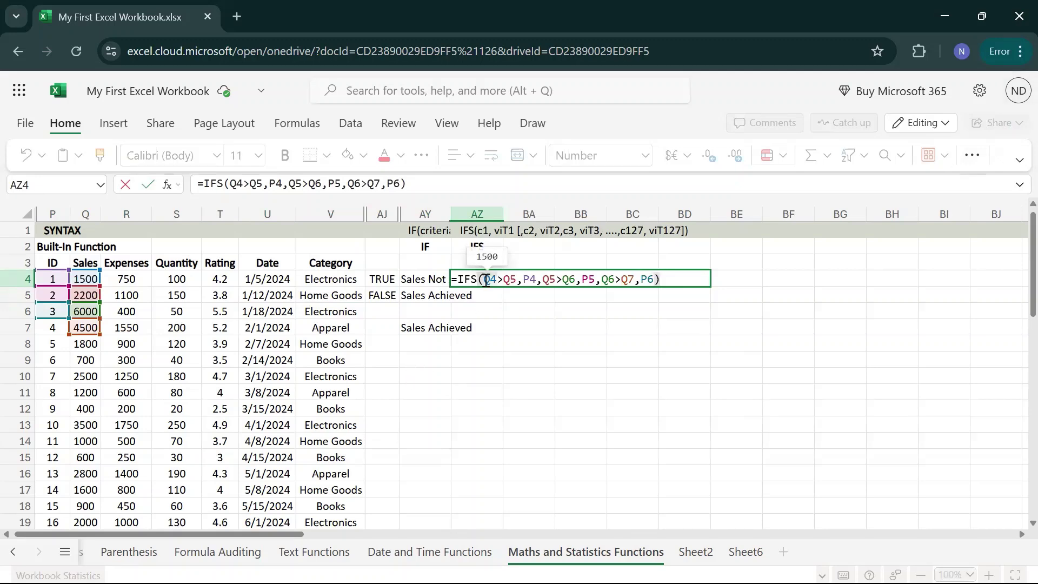
pyautogui.moveTo(485, 281); pyautogui.dragTo(652, 276)
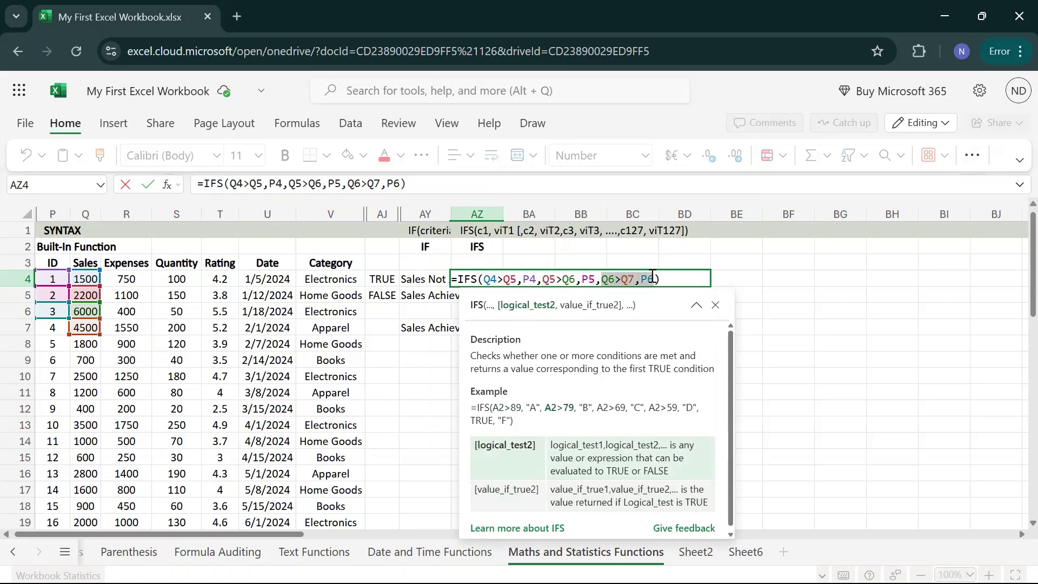
pyautogui.click(486, 279)
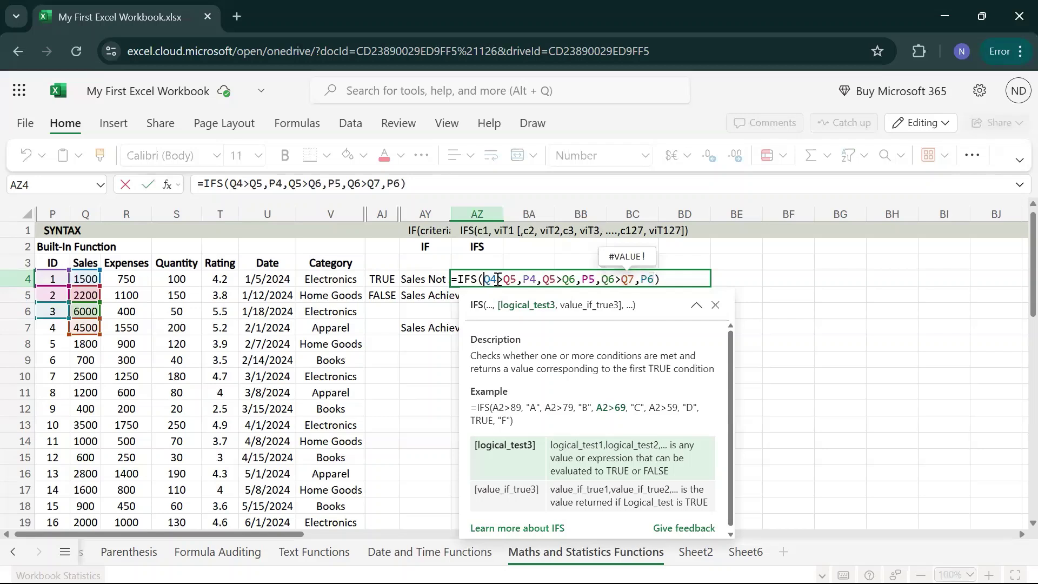
pyautogui.moveTo(497, 279); pyautogui.dragTo(653, 278)
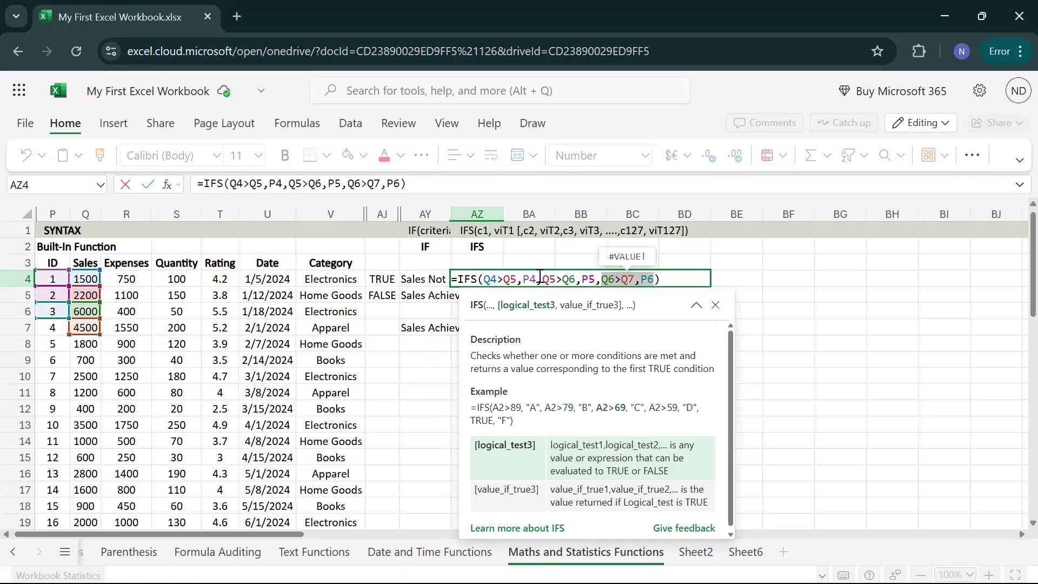
pyautogui.moveTo(541, 278); pyautogui.dragTo(597, 278)
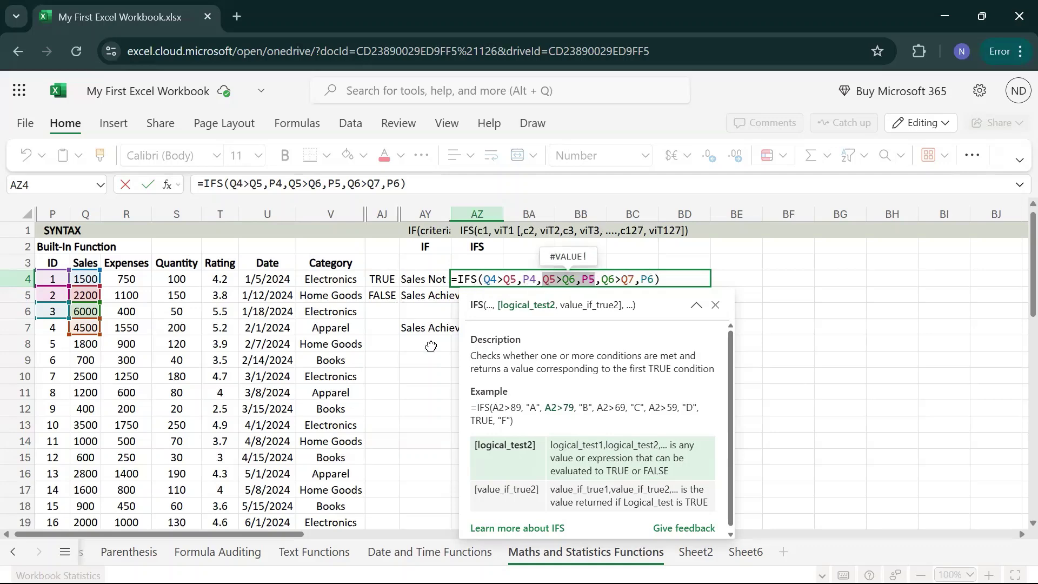
pyautogui.doubleClick(588, 278)
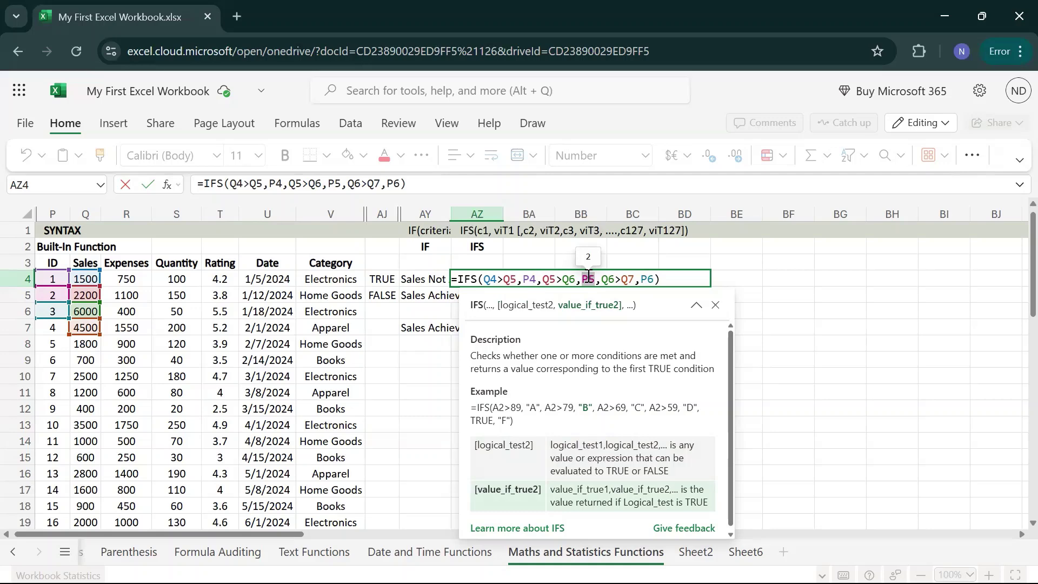
pyautogui.moveTo(578, 280); pyautogui.dragTo(544, 284)
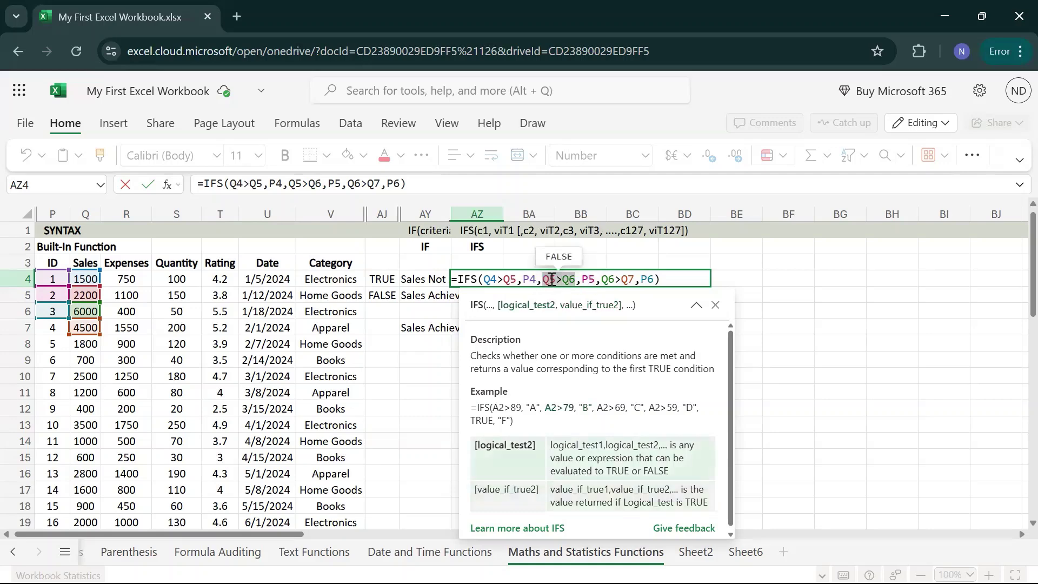
pyautogui.doubleClick(587, 278)
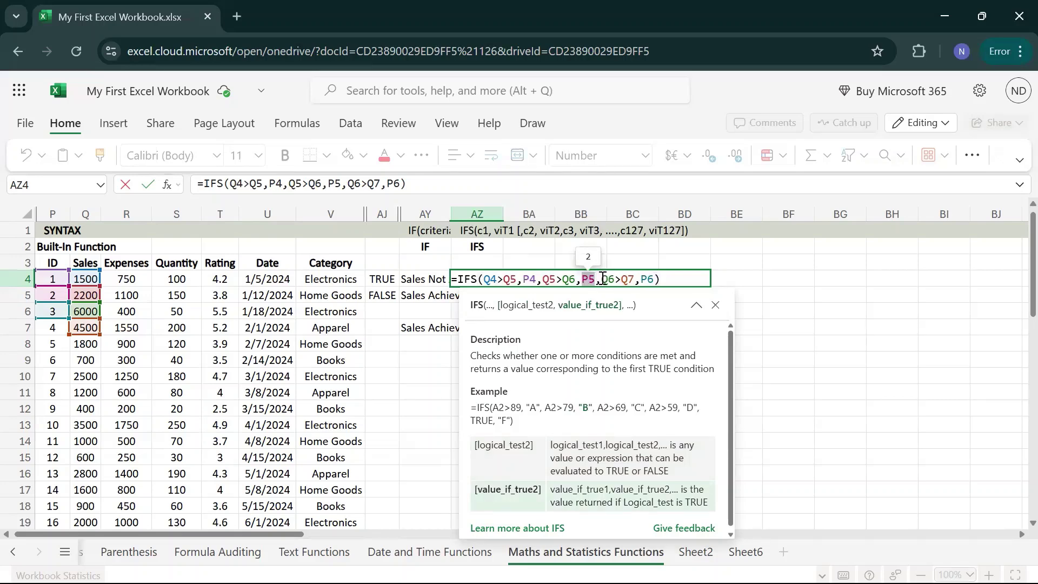
pyautogui.moveTo(602, 278); pyautogui.dragTo(655, 279)
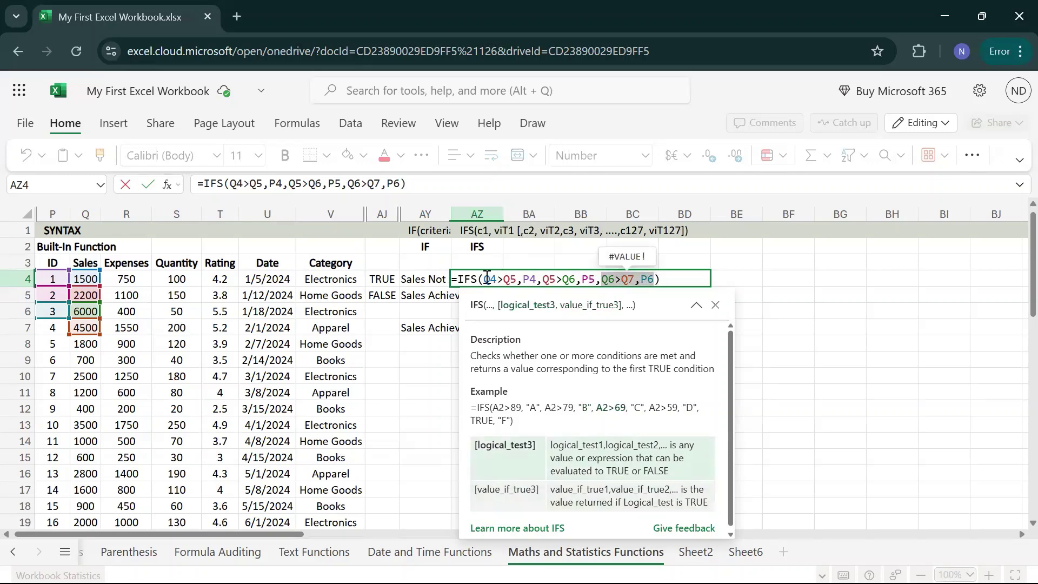
pyautogui.moveTo(483, 279); pyautogui.dragTo(655, 279)
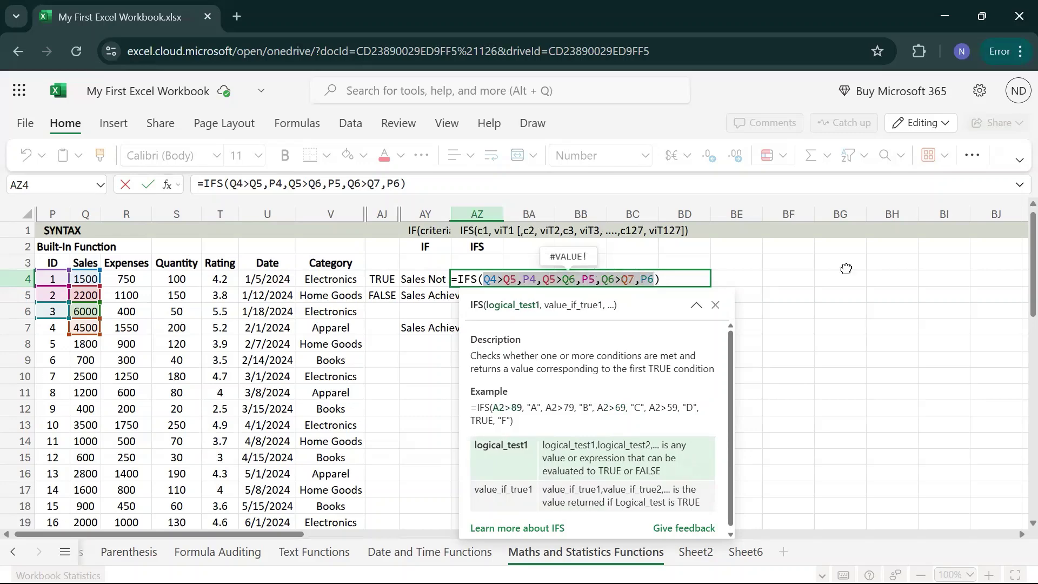
pyautogui.press('Return')
pyautogui.press('Up')
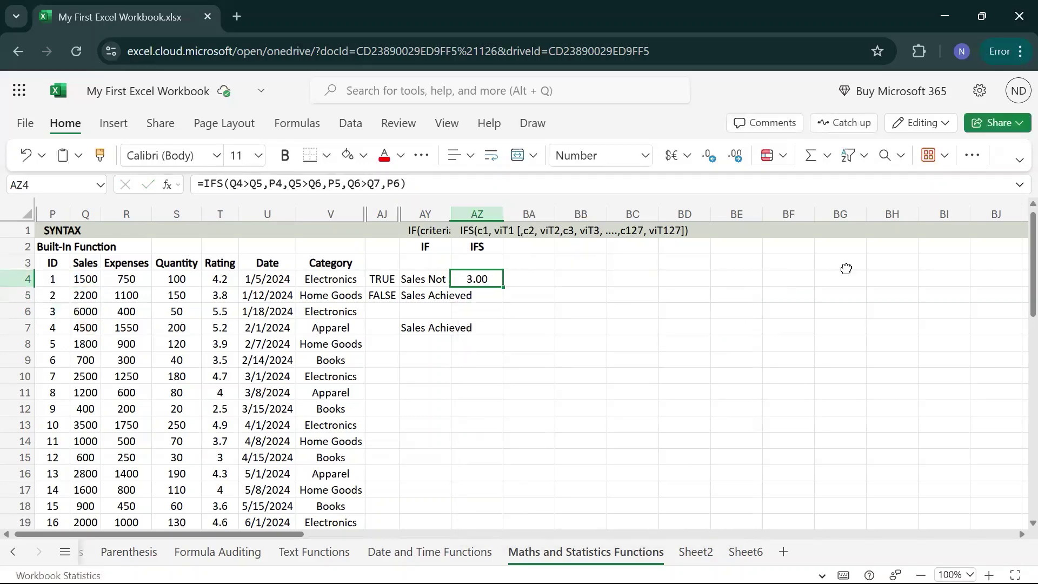
# Copy the full text of the AZ4 IFS formula into AZ5, keeping its cell references as they are.
pyautogui.press('F2')
pyautogui.hotkey('ctrl', 'a')
pyautogui.hotkey('ctrl', 'c')
pyautogui.press('Return')
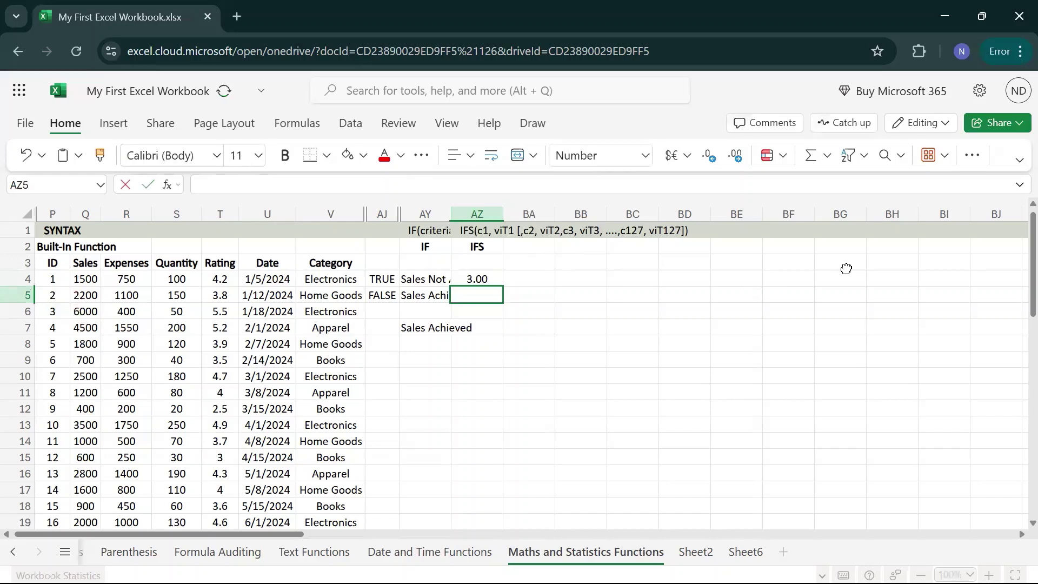
pyautogui.hotkey('ctrl', 'v')
# Reverse all three comparisons in the AZ5 formula to Q4<Q5, Q5<Q6 and Q6<Q7 and commit it.
pyautogui.press('Left')
pyautogui.press('Left')
pyautogui.press('Left')
pyautogui.press('Left')
pyautogui.press('Left')
pyautogui.press('Left')
pyautogui.press('Left')
pyautogui.press('Left')
pyautogui.press('Left')
pyautogui.press('Left')
pyautogui.press('Left')
pyautogui.press('Left')
pyautogui.press('Left')
pyautogui.press('Left')
pyautogui.press('Left')
pyautogui.press('Left')
pyautogui.press('Left')
pyautogui.press('Left')
pyautogui.press('Left')
pyautogui.press('Left')
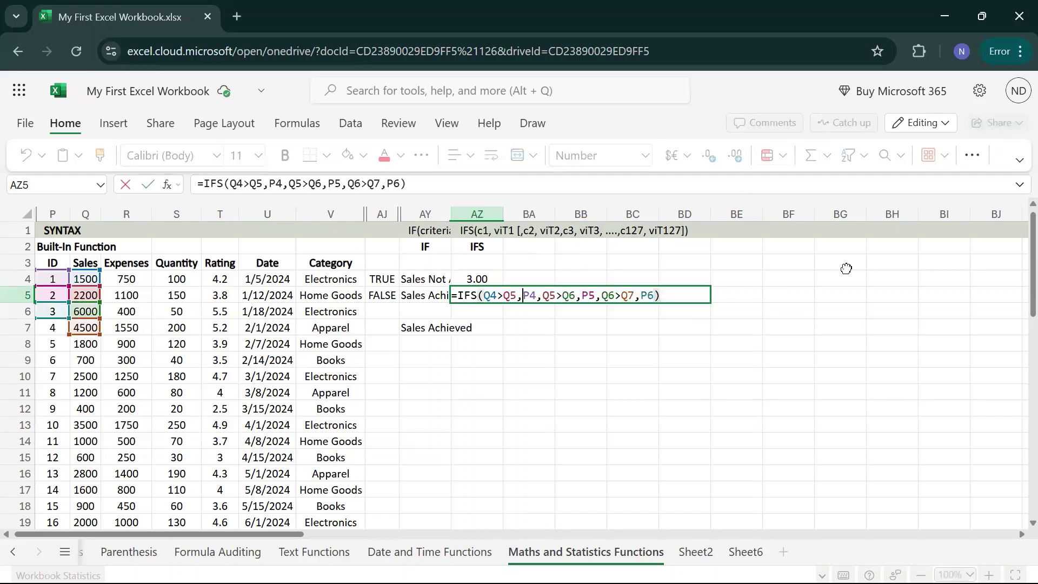
pyautogui.press('BackSpace')
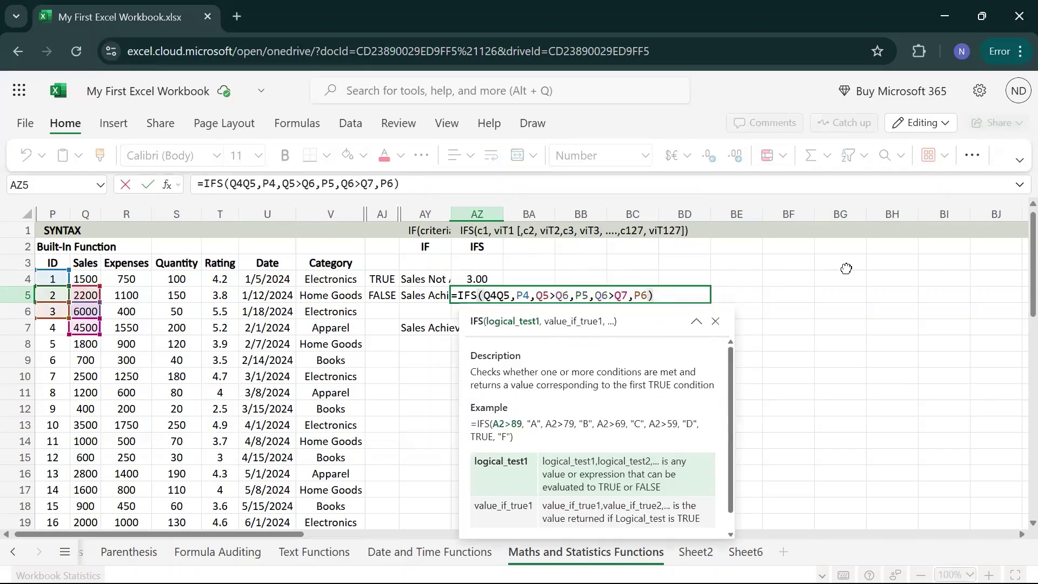
pyautogui.write('<')
pyautogui.press('Right')
pyautogui.press('Right')
pyautogui.press('Right')
pyautogui.press('Right')
pyautogui.press('Right')
pyautogui.press('Right')
pyautogui.press('Right')
pyautogui.press('Right')
pyautogui.press('Right')
pyautogui.press('Right')
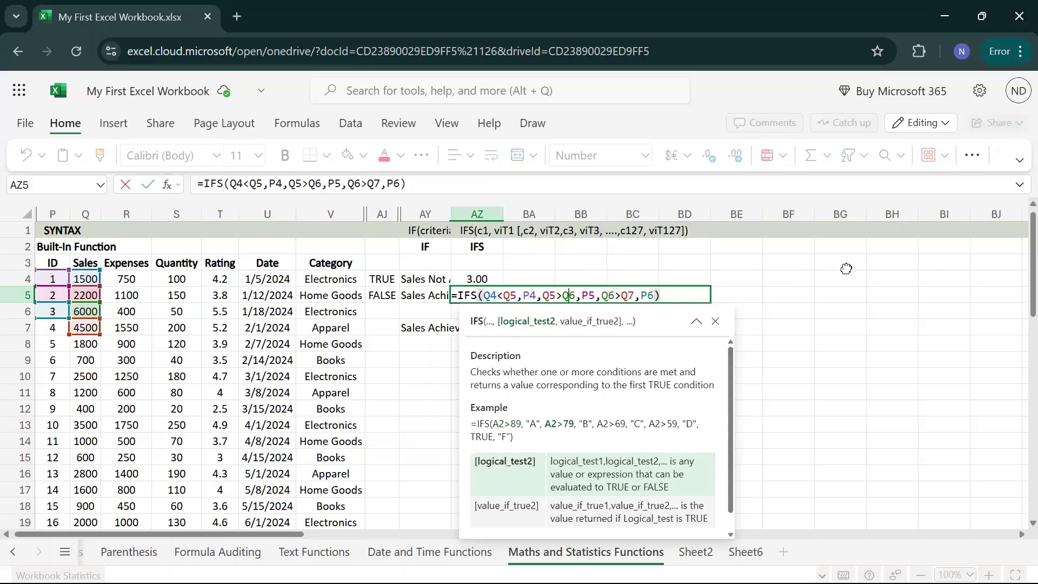
pyautogui.press('BackSpace')
pyautogui.write('<')
pyautogui.press('Right')
pyautogui.press('Right')
pyautogui.press('Right')
pyautogui.press('Right')
pyautogui.press('Right')
pyautogui.press('Right')
pyautogui.press('Right')
pyautogui.press('BackSpace')
pyautogui.write('<')
pyautogui.press('Return')
pyautogui.press('Up')
# Try a Sales value of 3000 for ID 3 in cell Q6, and undo that change.
pyautogui.press('Left')
pyautogui.press('Left')
pyautogui.press('Left')
pyautogui.press('Left')
pyautogui.press('Left')
pyautogui.press('Left')
pyautogui.press('Left')
pyautogui.press('Left')
pyautogui.press('Left')
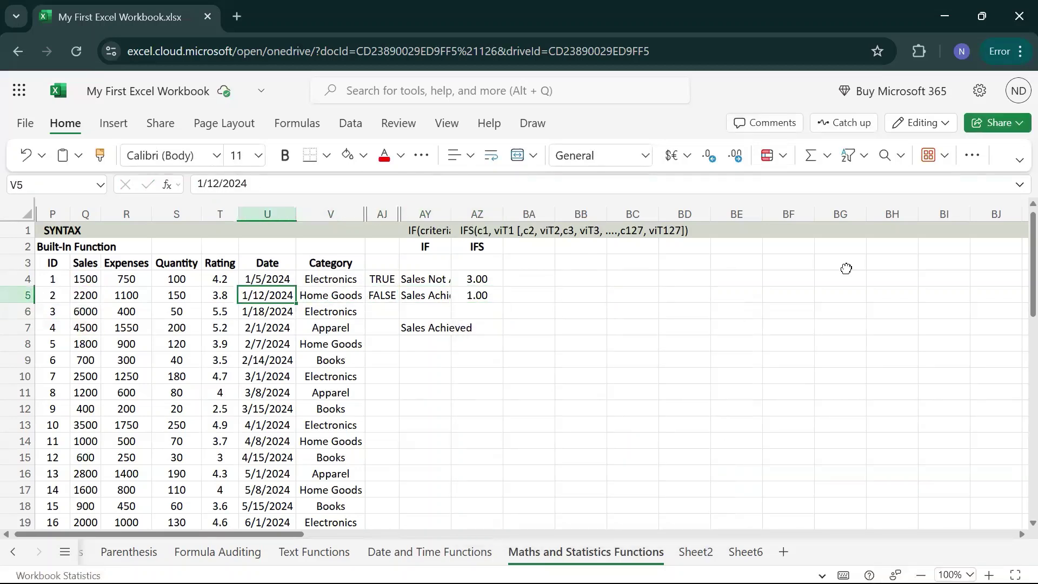
pyautogui.press('Down')
pyautogui.press('Right')
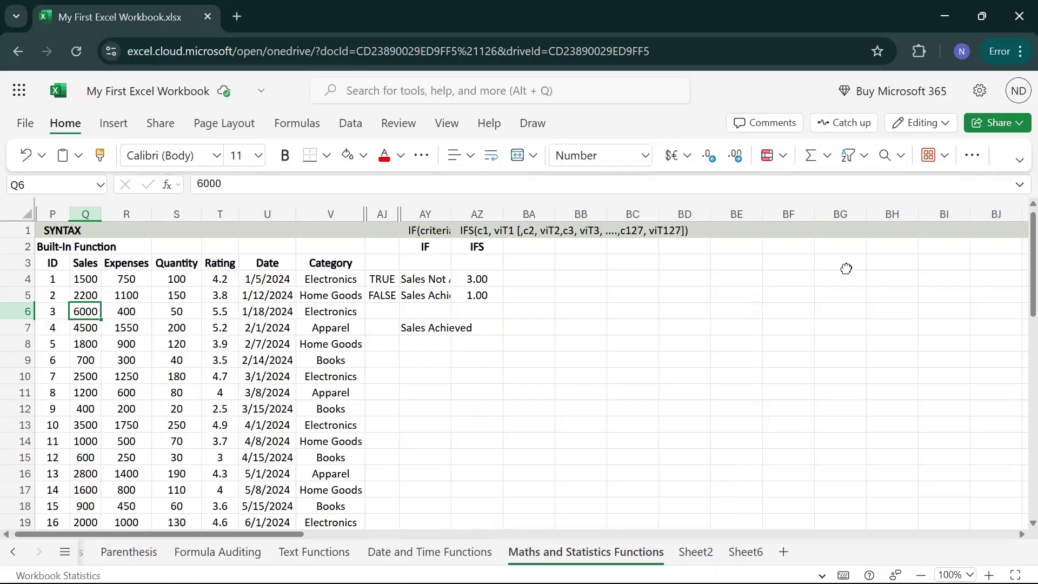
pyautogui.write('3000')
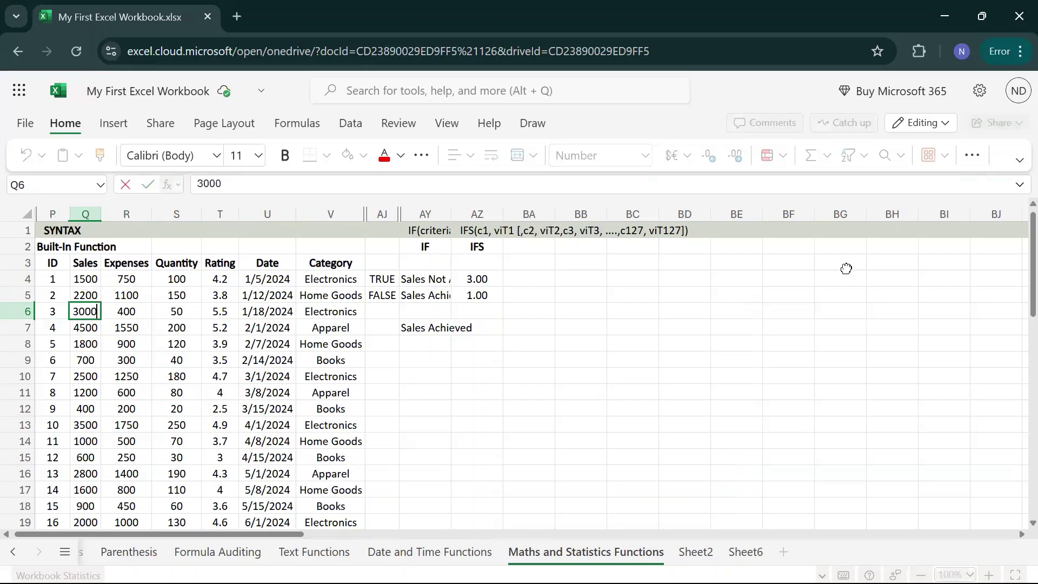
pyautogui.press('Return')
pyautogui.press('Up')
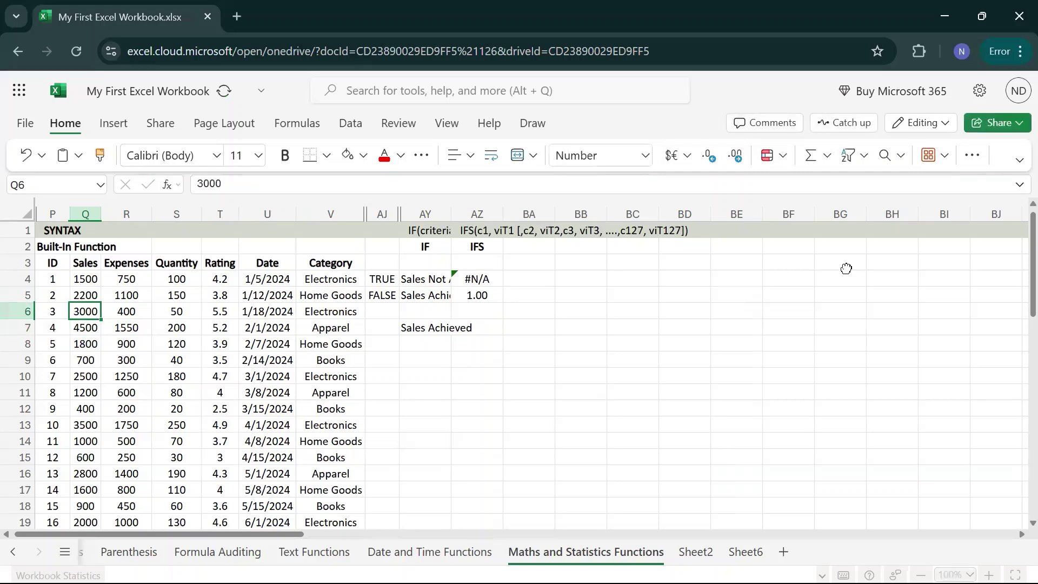
pyautogui.hotkey('ctrl', 'z')
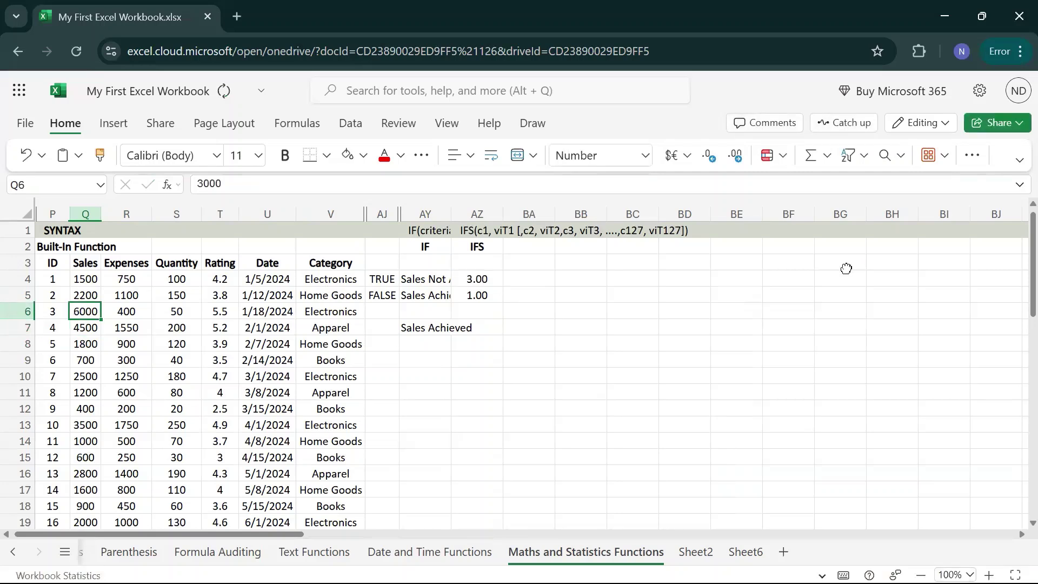
# Try removing the third test and value, Q6>Q7,P6, from the AZ4 formula, and undo that edit.
pyautogui.press('Right')
pyautogui.press('Right')
pyautogui.press('Right')
pyautogui.press('Right')
pyautogui.press('Right')
pyautogui.press('Right')
pyautogui.press('Right')
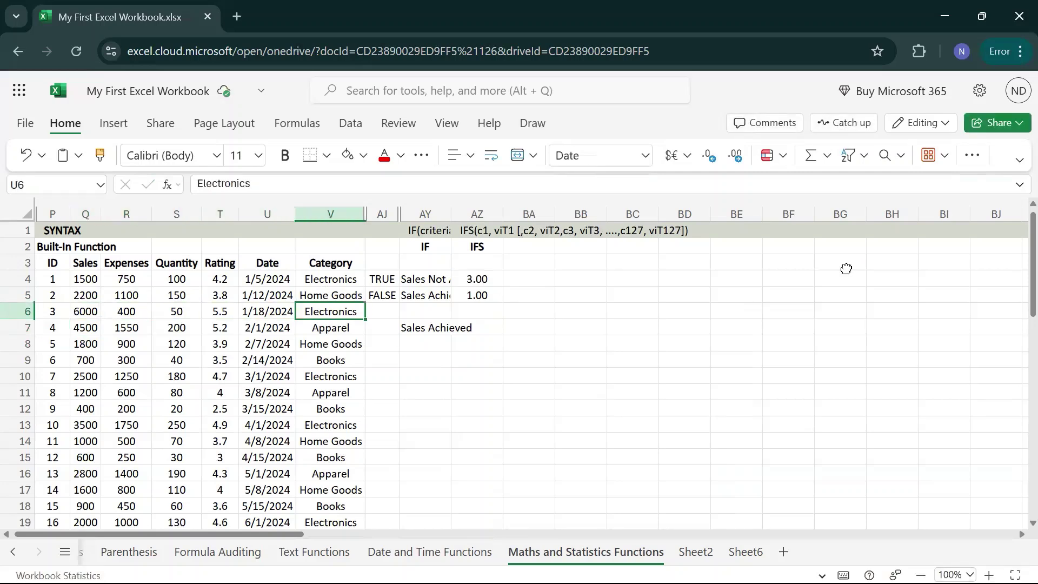
pyautogui.press('Up')
pyautogui.press('Up')
pyautogui.press('Right')
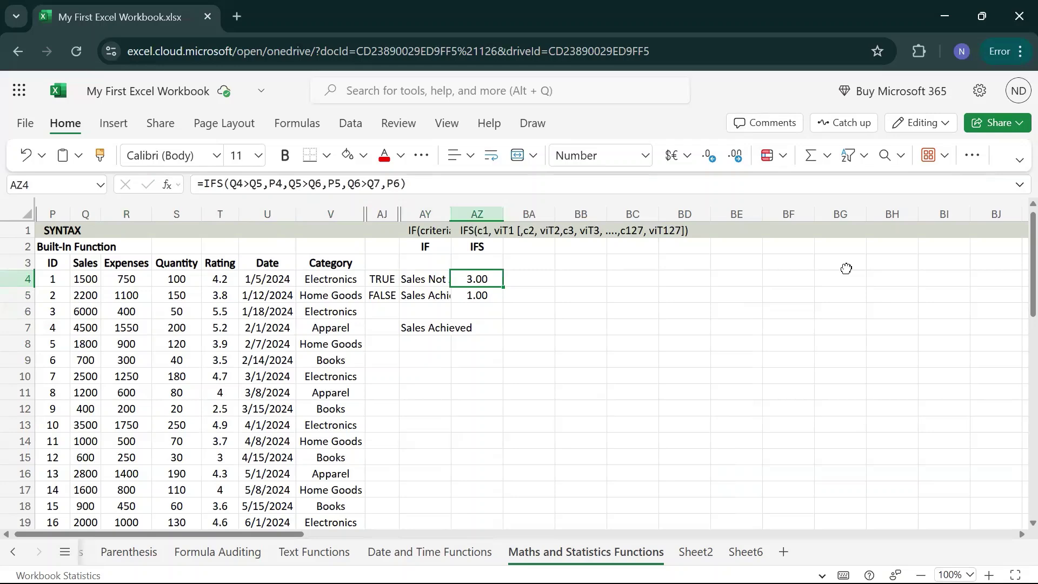
pyautogui.press('F2')
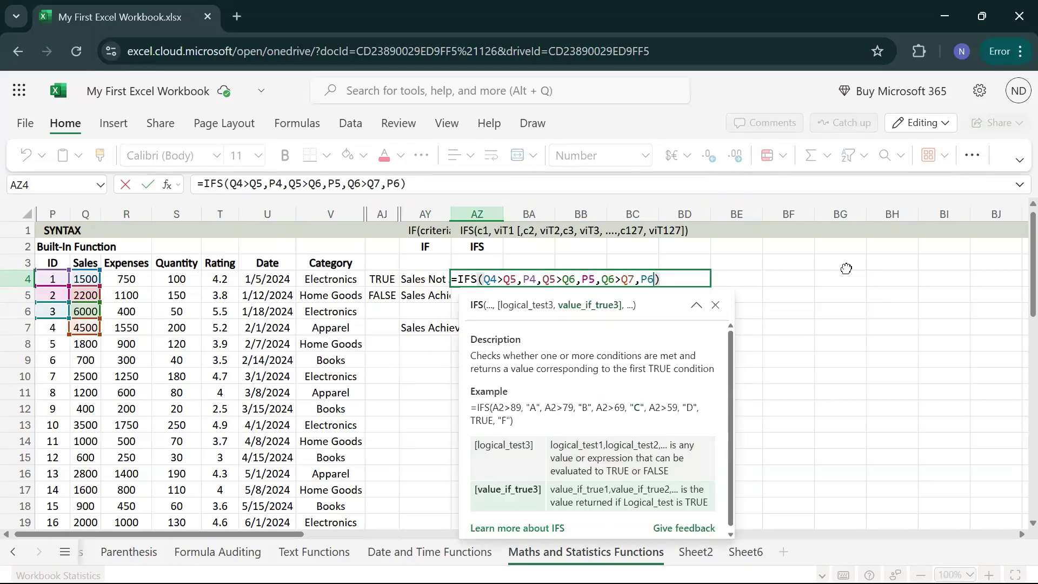
pyautogui.press('BackSpace')
pyautogui.press('BackSpace')
pyautogui.press('BackSpace')
pyautogui.press('BackSpace')
pyautogui.press('BackSpace')
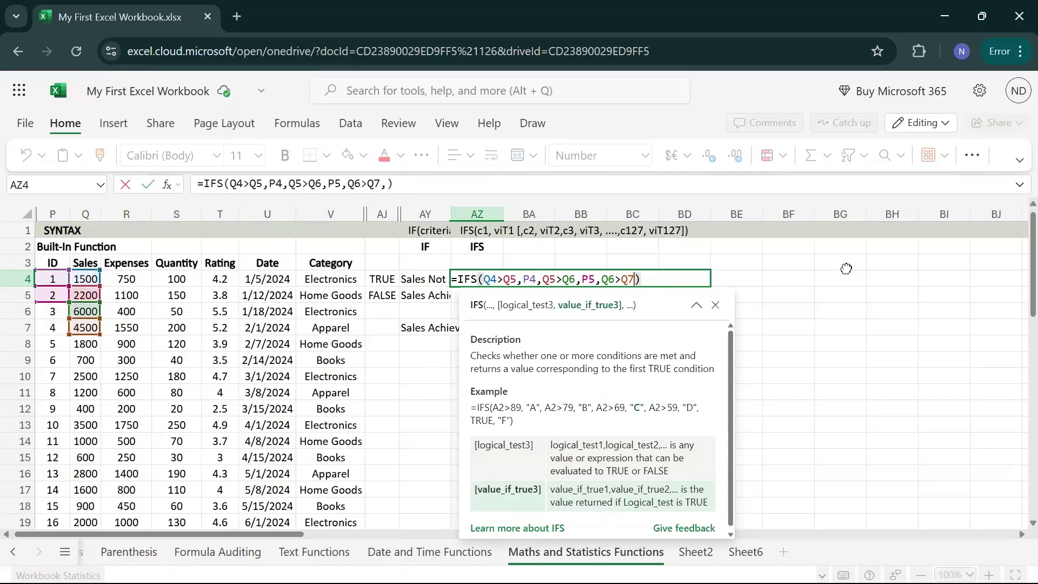
pyautogui.press('BackSpace')
pyautogui.press('BackSpace')
pyautogui.press('BackSpace')
pyautogui.press('BackSpace')
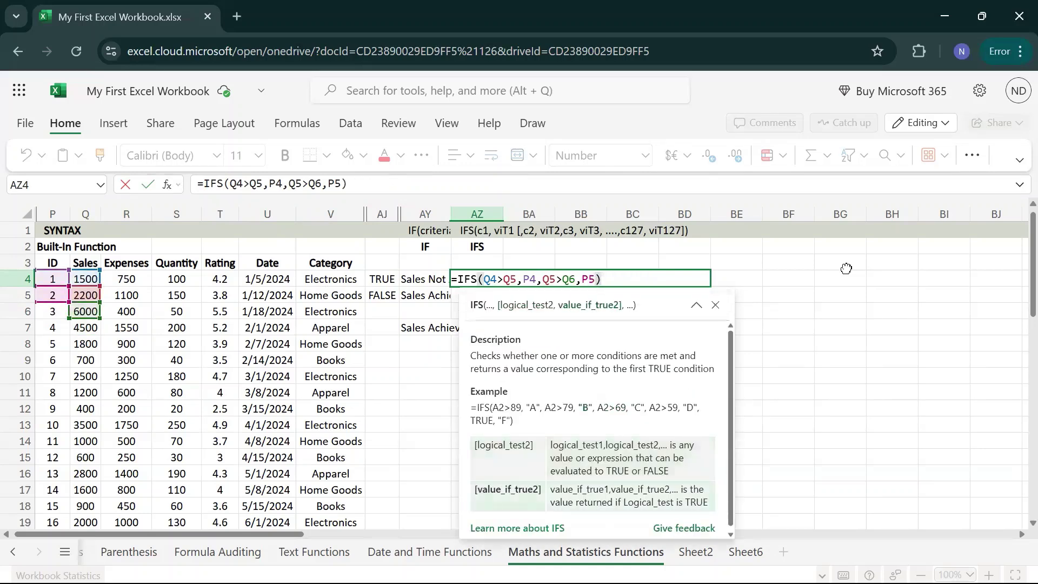
pyautogui.press('Return')
pyautogui.press('Up')
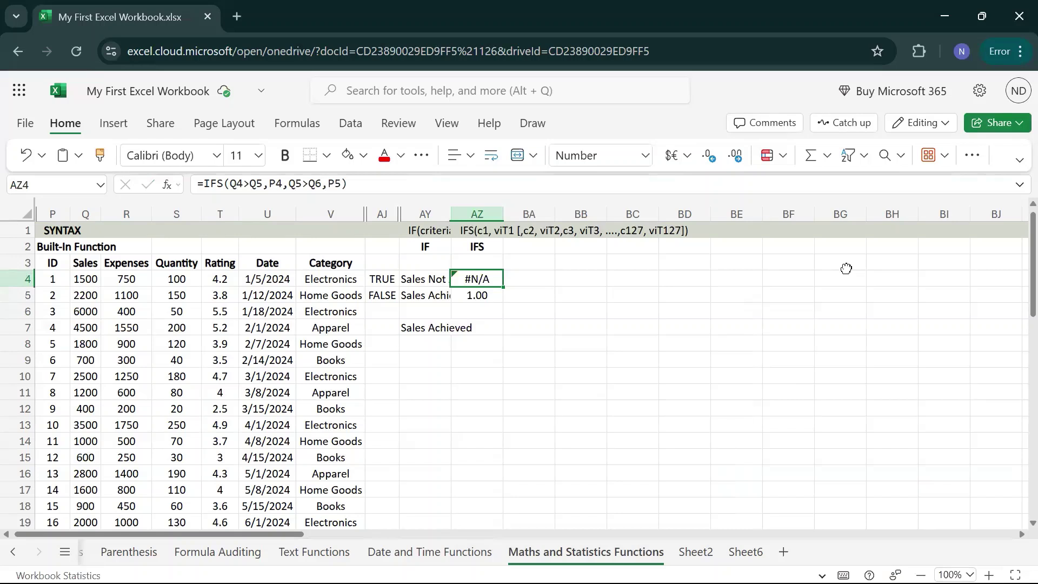
pyautogui.hotkey('ctrl', 'z')
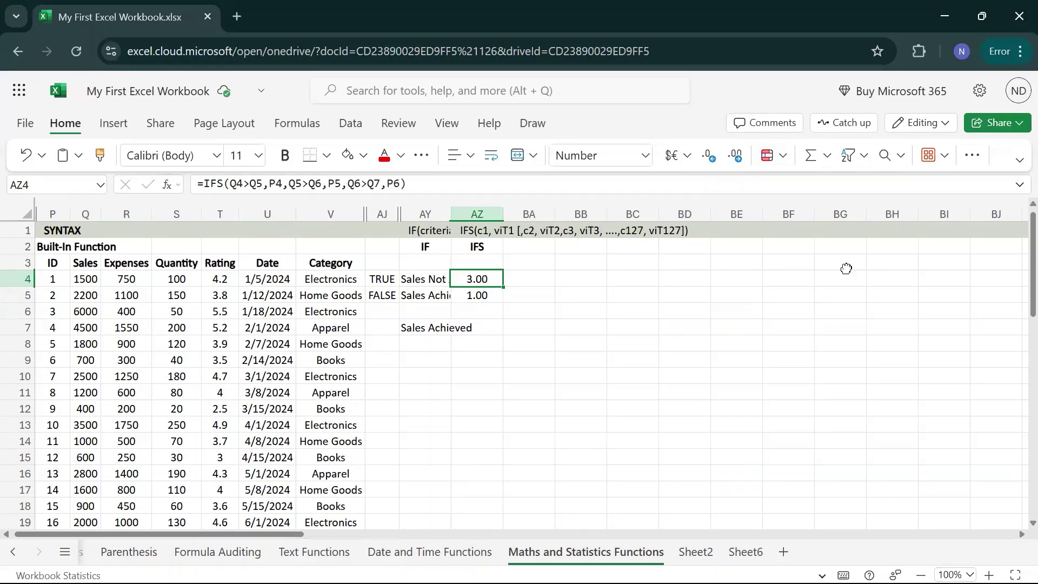
# Copy cell AZ4 into AZ5 so that the IFS formula's references shift down one row.
pyautogui.hotkey('ctrl', 'c')
pyautogui.press('Down')
pyautogui.hotkey('ctrl', 'v')
# Remove the third test and value, Q7>Q8,P7, from the AZ5 formula and commit it.
pyautogui.press('F2')
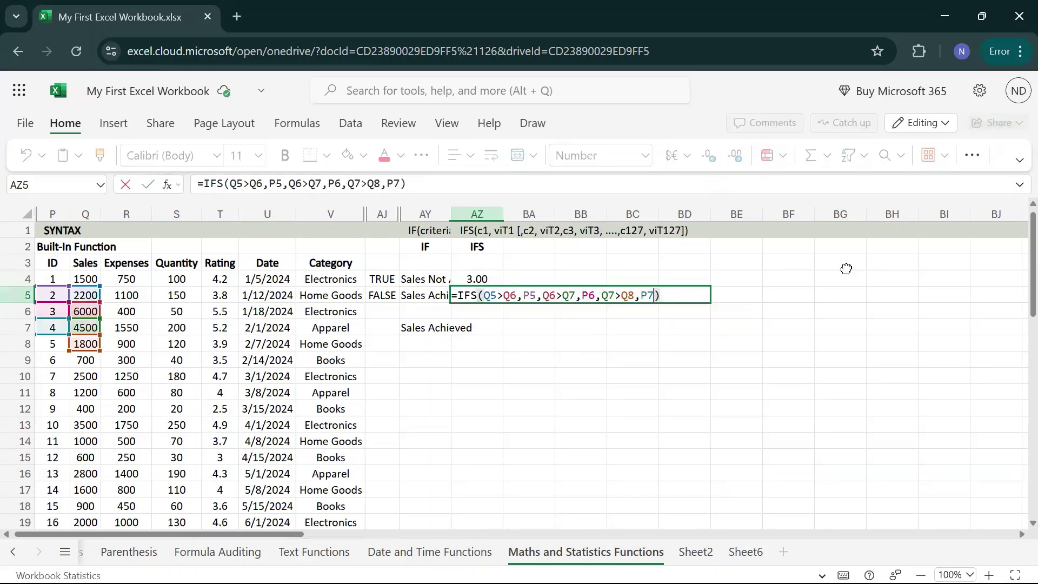
pyautogui.press('BackSpace')
pyautogui.press('BackSpace')
pyautogui.press('BackSpace')
pyautogui.press('BackSpace')
pyautogui.press('BackSpace')
pyautogui.press('BackSpace')
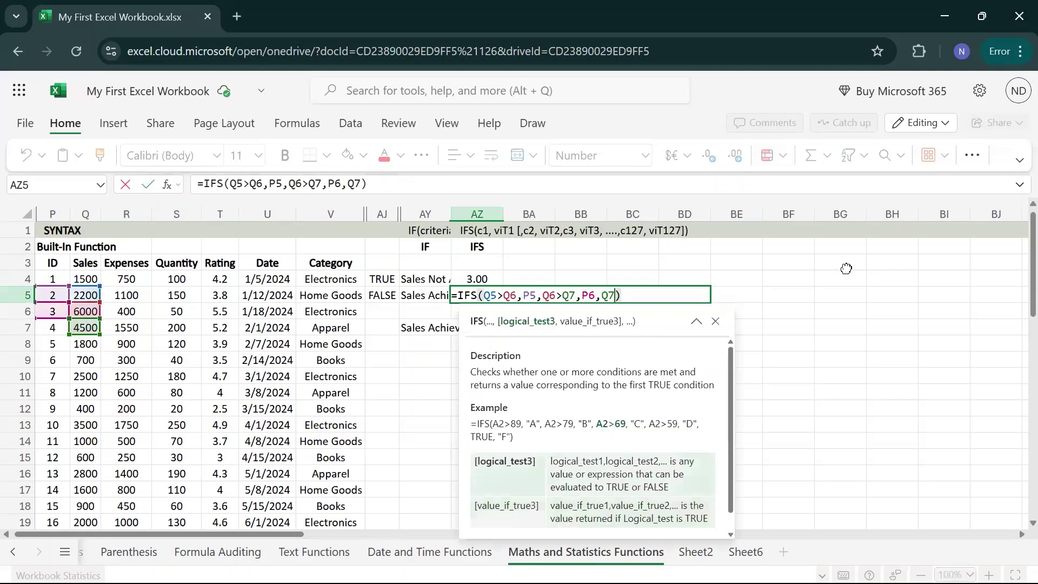
pyautogui.press('BackSpace')
pyautogui.press('BackSpace')
pyautogui.press('BackSpace')
pyautogui.press('Return')
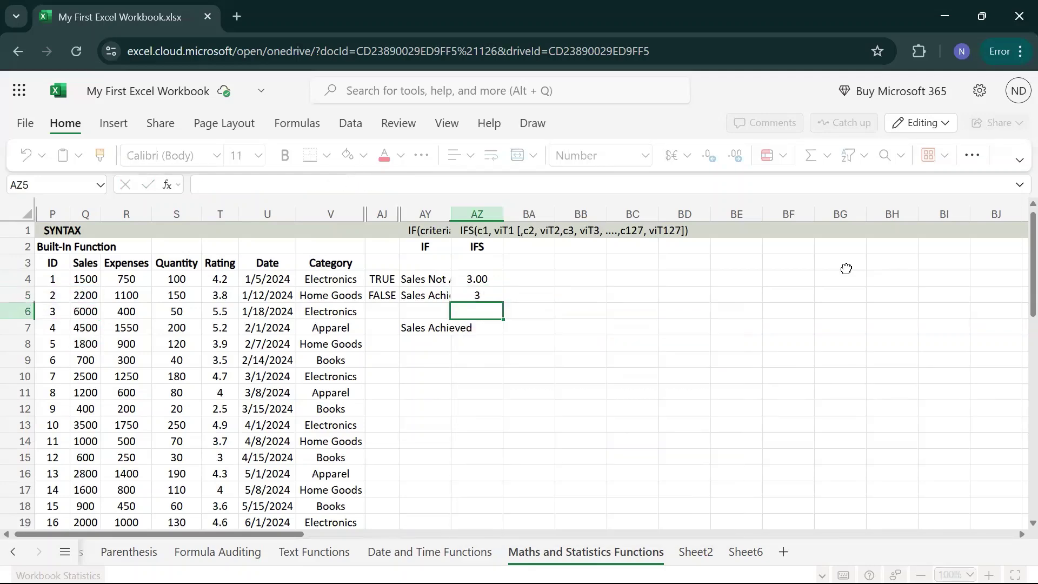
# Discard an edit of the first comparison in AZ5 and undo the removal of its third test and value, Q7>Q8,P7.
pyautogui.press('Up')
pyautogui.press('F2')
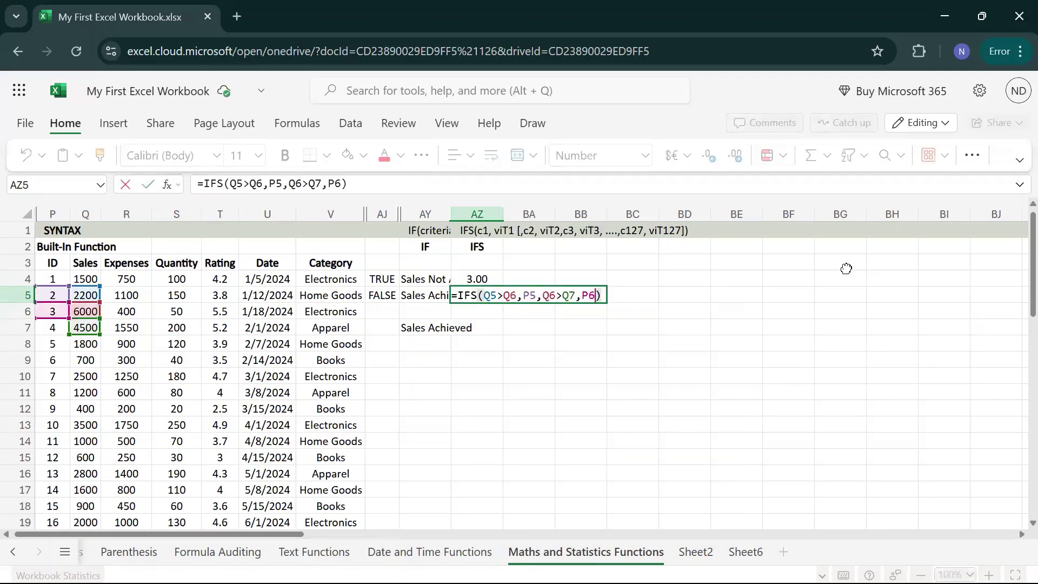
pyautogui.press('Left')
pyautogui.press('Left')
pyautogui.press('Left')
pyautogui.press('Left')
pyautogui.press('Left')
pyautogui.press('Left')
pyautogui.press('Left')
pyautogui.press('Left')
pyautogui.press('Left')
pyautogui.press('Left')
pyautogui.press('Left')
pyautogui.press('Left')
pyautogui.press('Left')
pyautogui.press('Left')
pyautogui.press('Left')
pyautogui.press('Left')
pyautogui.press('Left')
pyautogui.press('Left')
pyautogui.press('Right')
pyautogui.press('Right')
pyautogui.press('Right')
pyautogui.press('Right')
pyautogui.press('BackSpace')
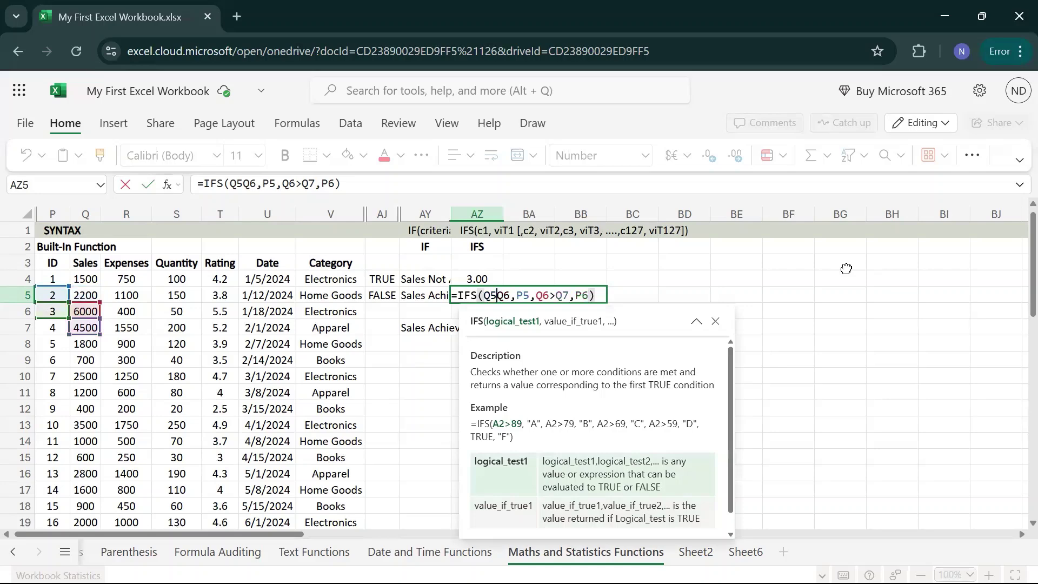
pyautogui.write('>')
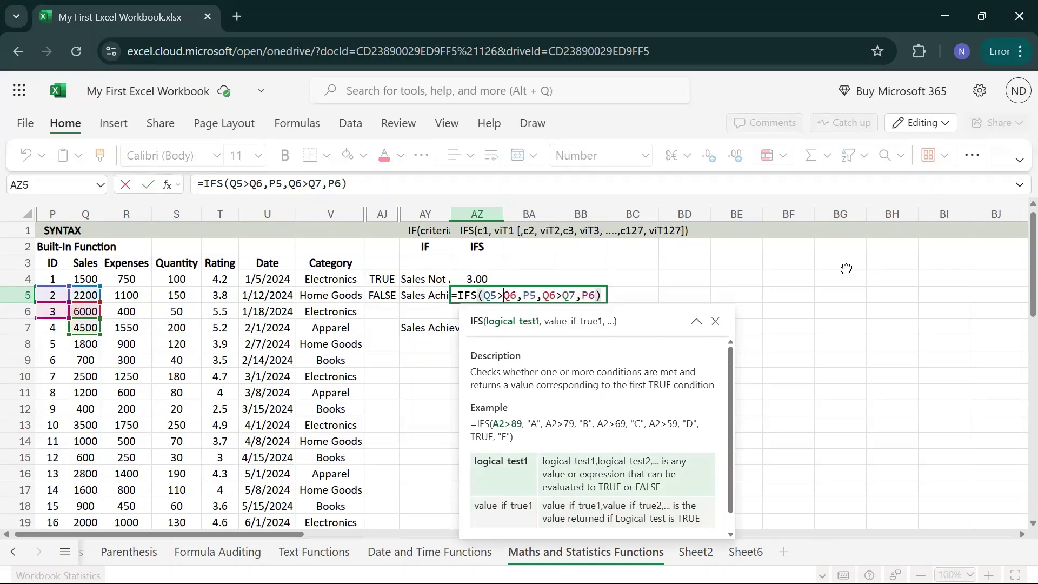
pyautogui.press('Escape')
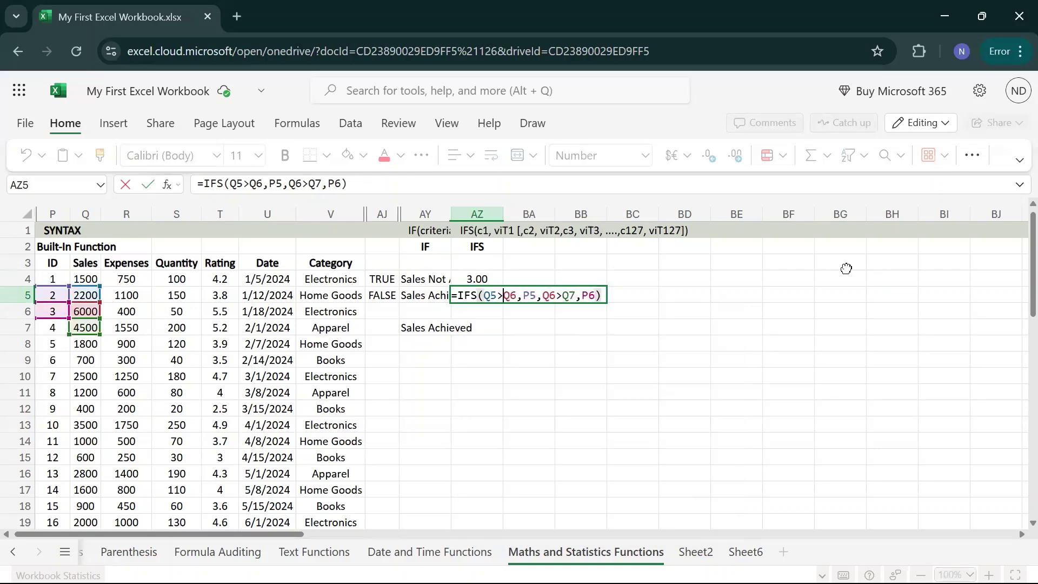
pyautogui.press('Escape')
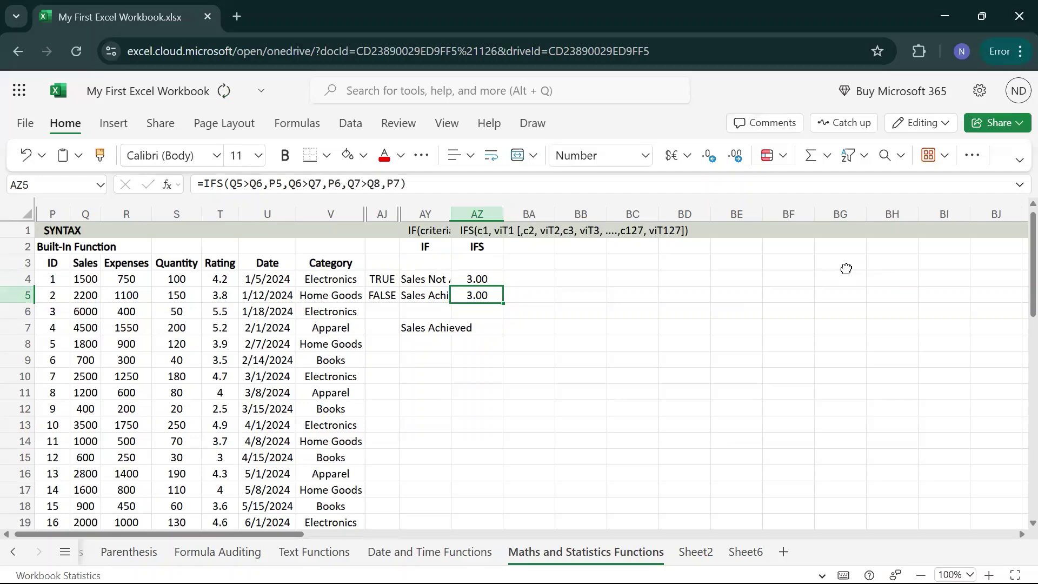
# Try removing the third test and value, Q7>Q8,P7, from the AZ5 formula again, and undo that edit.
pyautogui.press('F2')
pyautogui.press('Left')
pyautogui.press('Left')
pyautogui.press('Left')
pyautogui.press('Left')
pyautogui.press('Left')
pyautogui.press('Left')
pyautogui.press('Left')
pyautogui.press('Left')
pyautogui.press('Left')
pyautogui.press('Left')
pyautogui.press('Left')
pyautogui.press('Left')
pyautogui.press('Left')
pyautogui.press('Left')
pyautogui.press('Left')
pyautogui.press('Left')
pyautogui.press('Left')
pyautogui.press('Left')
pyautogui.press('Left')
pyautogui.press('Left')
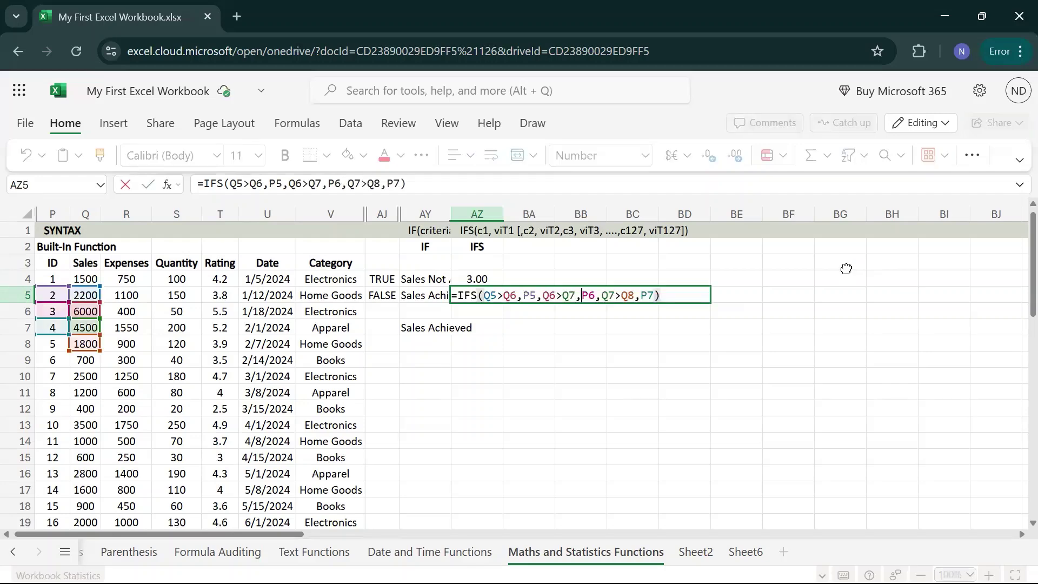
pyautogui.press('Right')
pyautogui.press('Right')
pyautogui.press('Right')
pyautogui.press('Right')
pyautogui.press('Right')
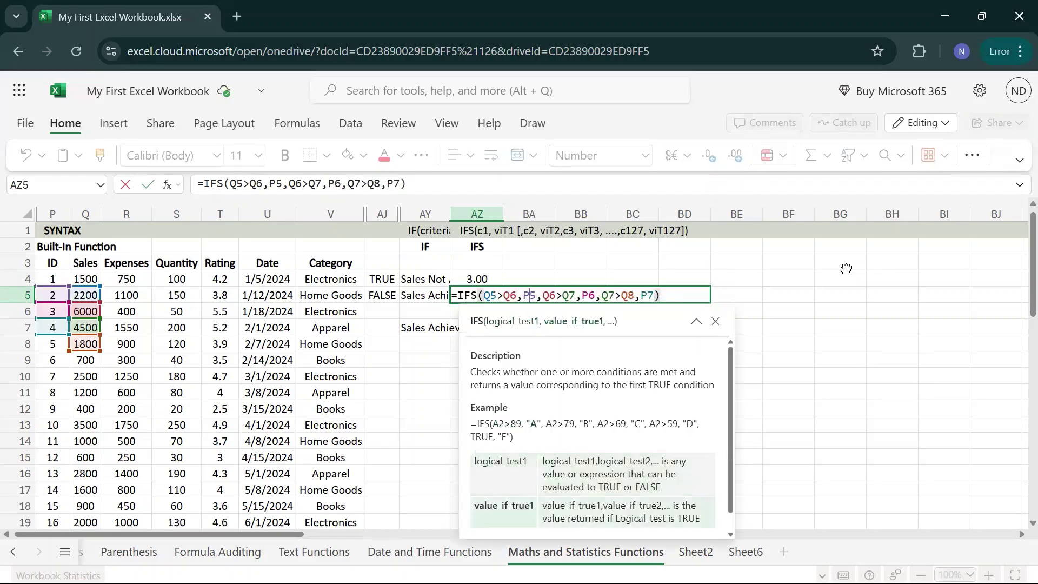
pyautogui.press('Right')
pyautogui.press('Right')
pyautogui.press('Right')
pyautogui.press('Right')
pyautogui.press('Right')
pyautogui.hotkey('shift', 'Right')
pyautogui.hotkey('shift', 'Right')
pyautogui.hotkey('shift', 'Right')
pyautogui.hotkey('shift', 'Right')
pyautogui.hotkey('shift', 'Right')
pyautogui.hotkey('shift', 'Right')
pyautogui.hotkey('shift', 'Right')
pyautogui.hotkey('shift', 'Right')
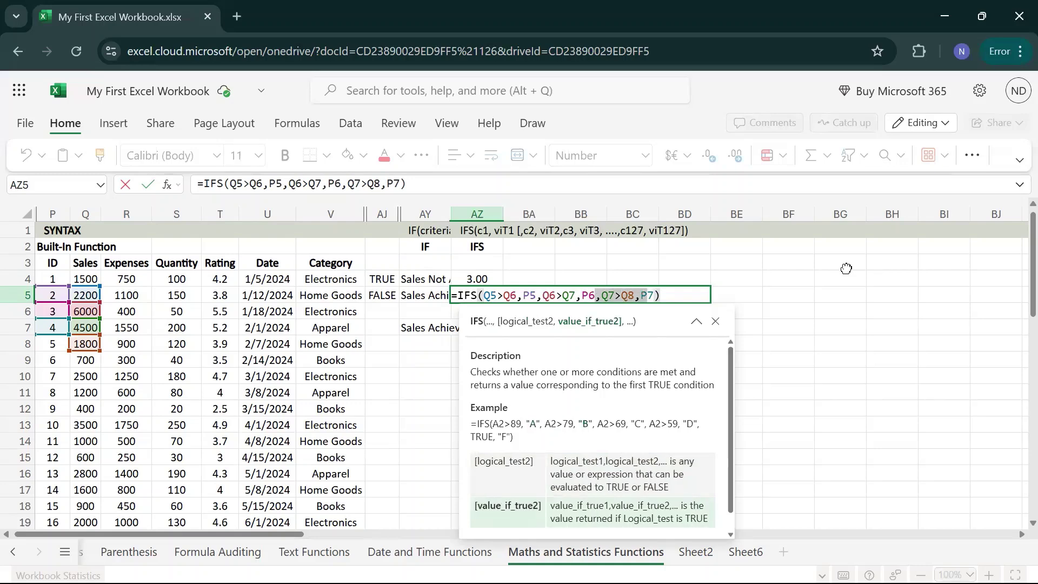
pyautogui.press('BackSpace')
pyautogui.press('BackSpace')
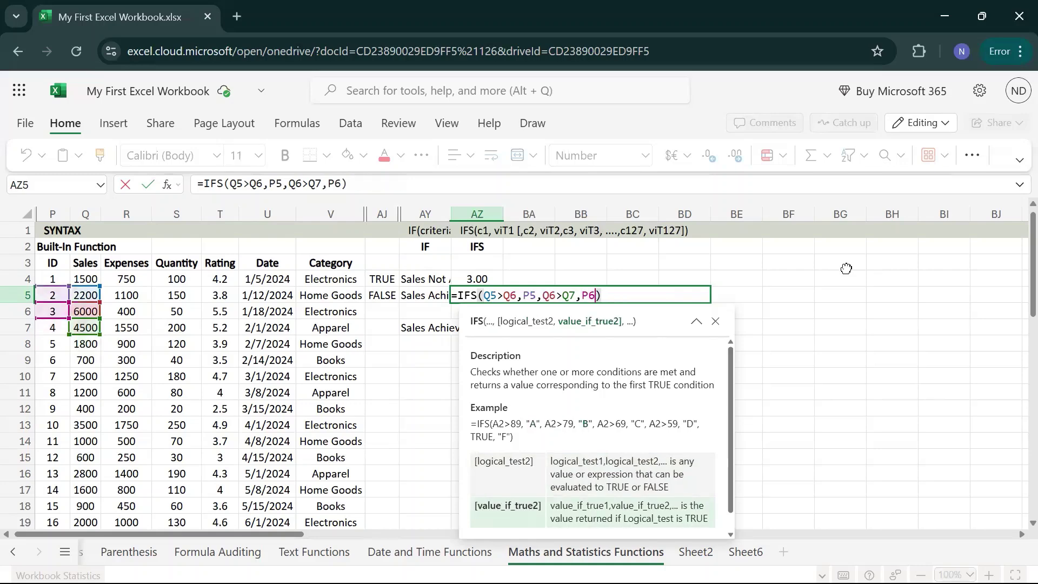
pyautogui.hotkey('ctrl', 'z')
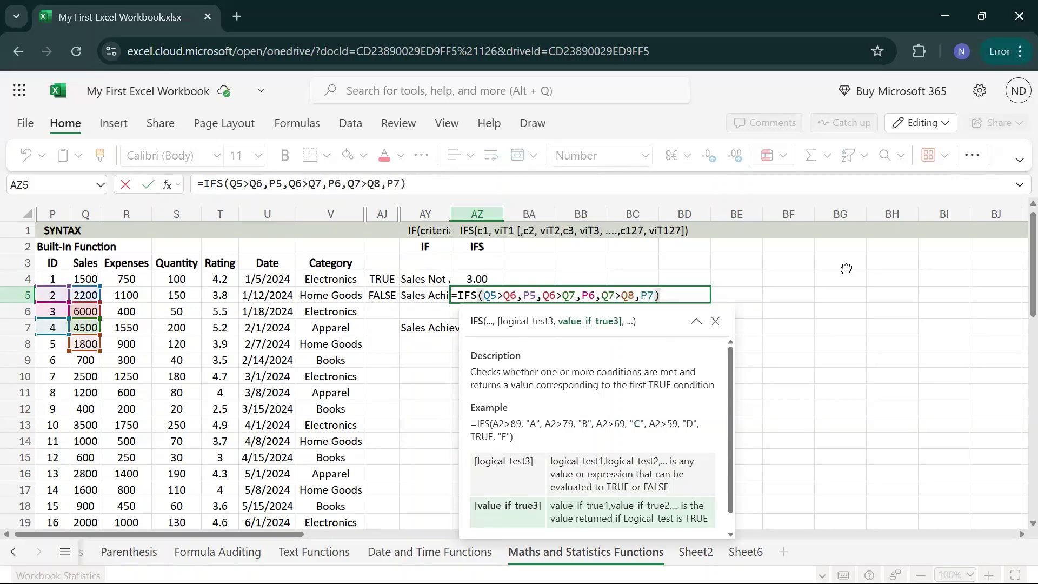
pyautogui.press('Escape')
pyautogui.press('Escape')
# Replace the AZ5 formula with the exact text of AZ4's formula, =IFS(Q4>Q5,P4,Q5>Q6,P5,Q6>Q7,P6), keeping the same references.
pyautogui.press('Up')
pyautogui.press('F2')
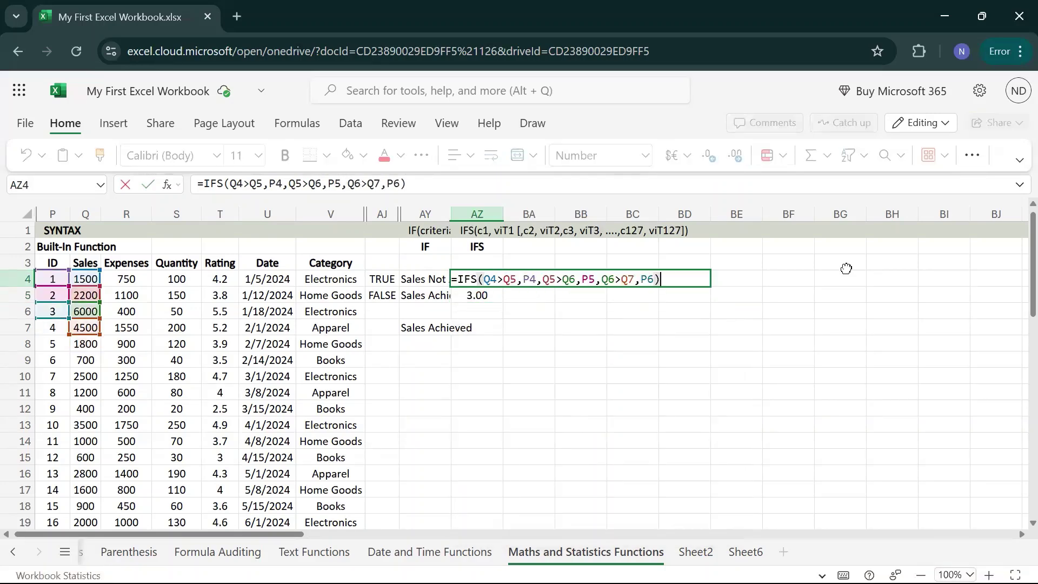
pyautogui.press('Return')
pyautogui.press('F2')
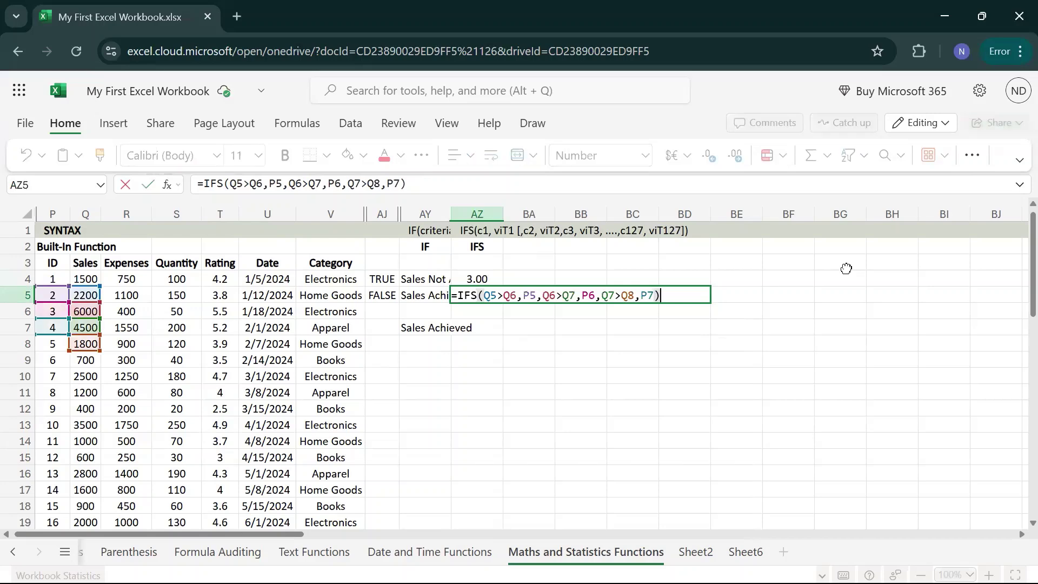
pyautogui.write('=IFS(Q4>Q5,P4,Q5>Q6,P5,Q6>Q7,P6)')
pyautogui.write('=IFS(Q4>Q5,P4,Q5>Q6,P5,Q6>Q7,P6)')
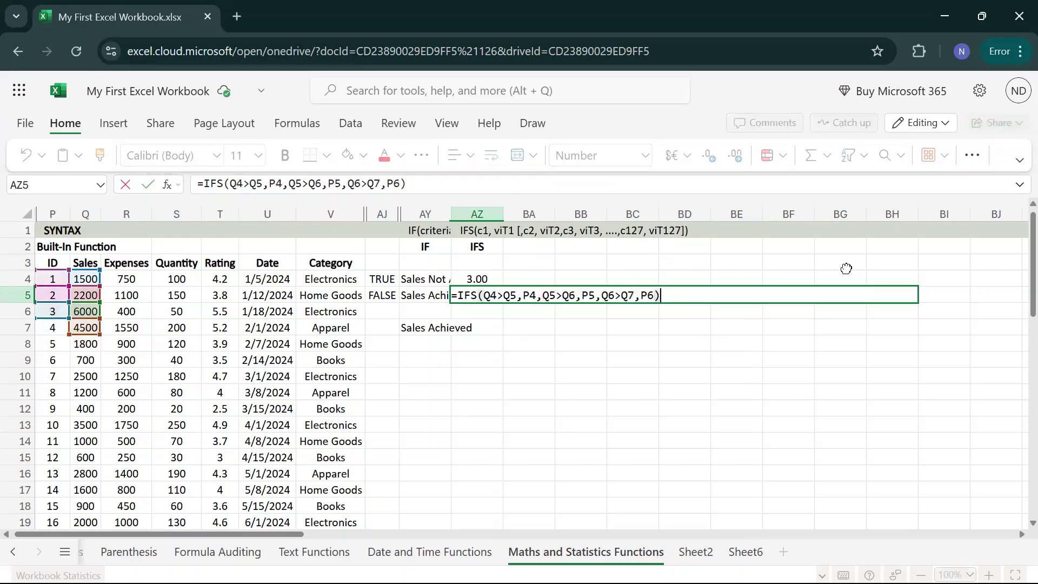
# Remove the third test and value, Q6>Q7,P6, from the AZ5 formula and commit it.
pyautogui.press('Left')
pyautogui.hotkey('shift', 'Left')
pyautogui.hotkey('shift', 'Left')
pyautogui.hotkey('shift', 'Left')
pyautogui.hotkey('shift', 'Left')
pyautogui.hotkey('shift', 'Left')
pyautogui.hotkey('shift', 'Left')
pyautogui.hotkey('shift', 'Left')
pyautogui.hotkey('shift', 'Left')
pyautogui.hotkey('shift', 'Left')
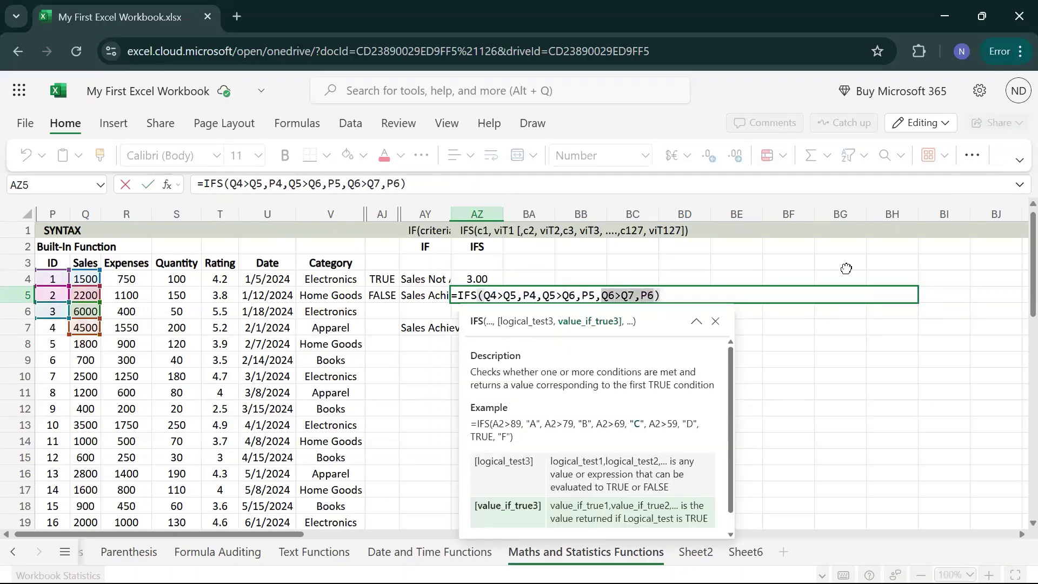
pyautogui.press('BackSpace')
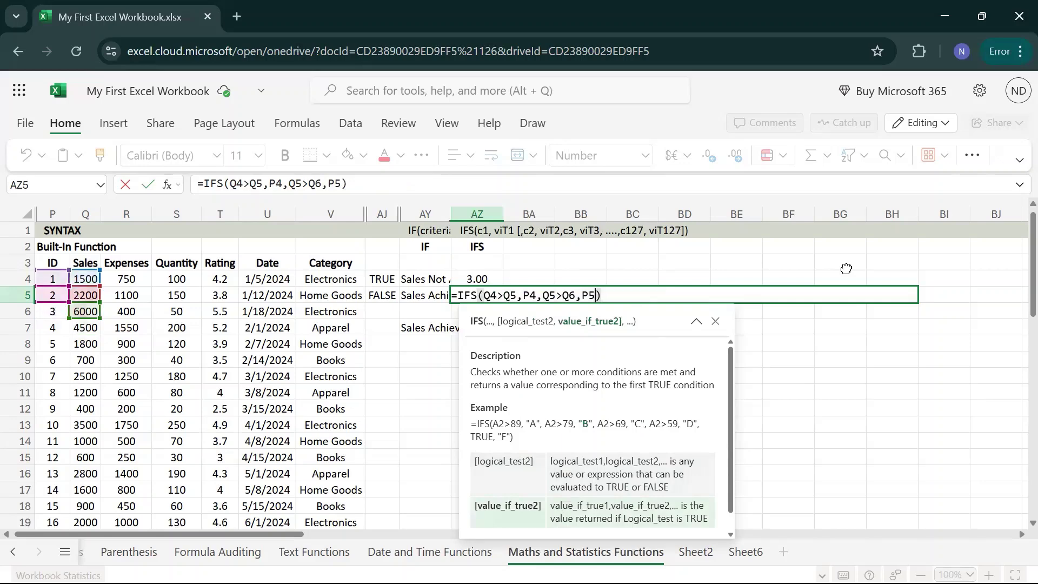
pyautogui.press('Return')
pyautogui.press('Up')
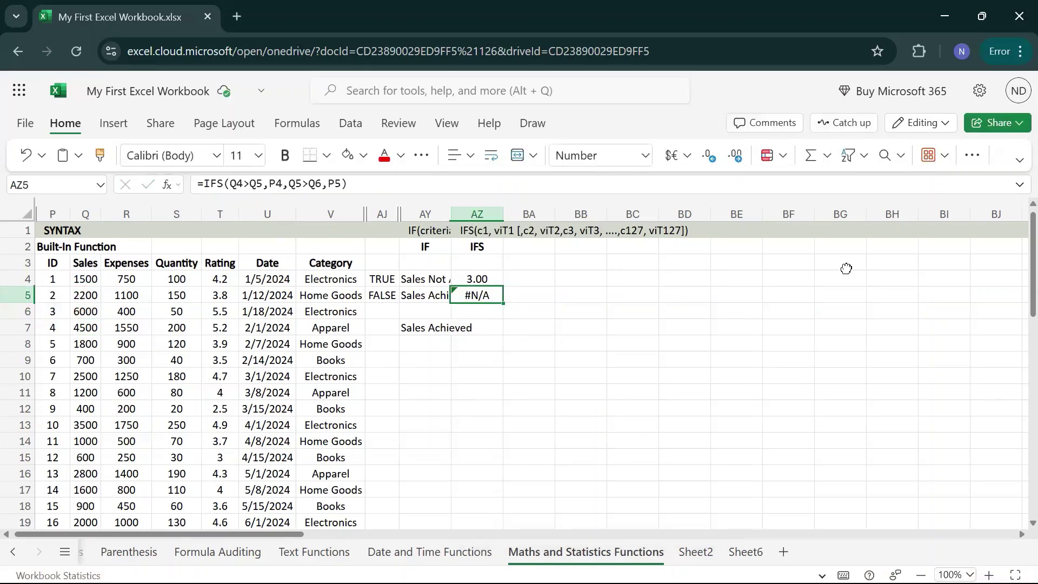
# Examine the second and first test-and-value pairs in the AZ5 formula without changing it.
pyautogui.press('F2')
pyautogui.press('Left')
pyautogui.hotkey('shift', 'Left')
pyautogui.hotkey('shift', 'Left')
pyautogui.hotkey('shift', 'Left')
pyautogui.hotkey('shift', 'Left')
pyautogui.hotkey('shift', 'Left')
pyautogui.hotkey('shift', 'Left')
pyautogui.hotkey('shift', 'Left')
pyautogui.hotkey('shift', 'Left')
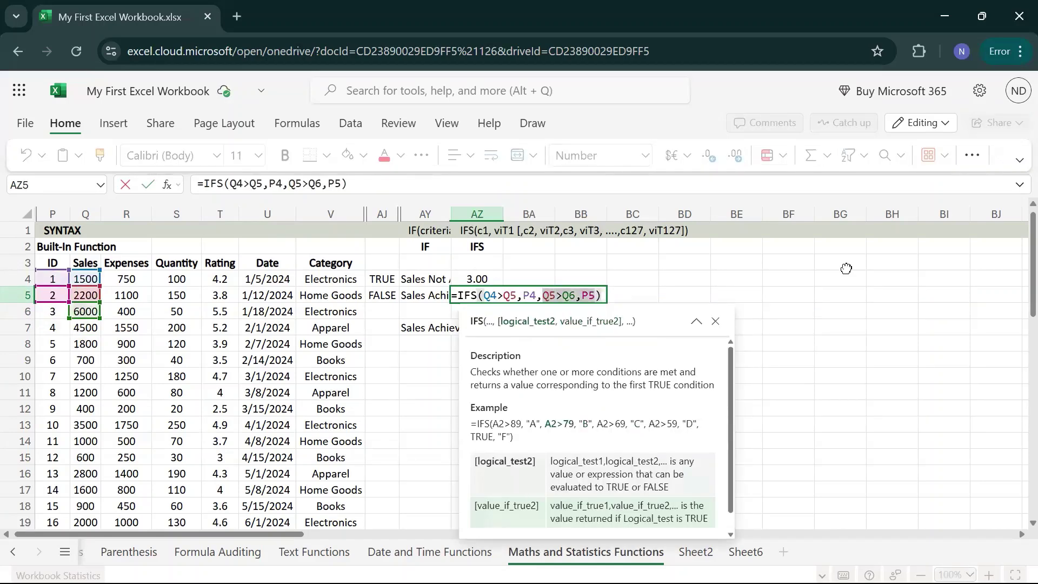
pyautogui.press('Left')
pyautogui.press('Left')
pyautogui.hotkey('shift', 'Left')
pyautogui.hotkey('shift', 'Left')
pyautogui.hotkey('shift', 'Left')
pyautogui.hotkey('shift', 'Left')
pyautogui.hotkey('shift', 'Left')
pyautogui.hotkey('shift', 'Left')
pyautogui.hotkey('shift', 'Left')
pyautogui.hotkey('shift', 'Left')
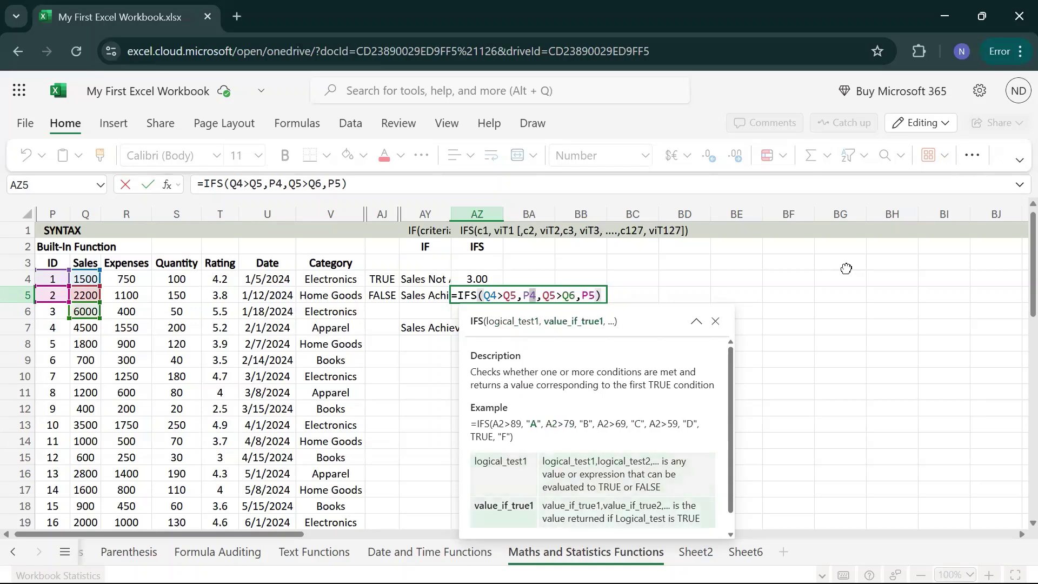
pyautogui.press('Escape')
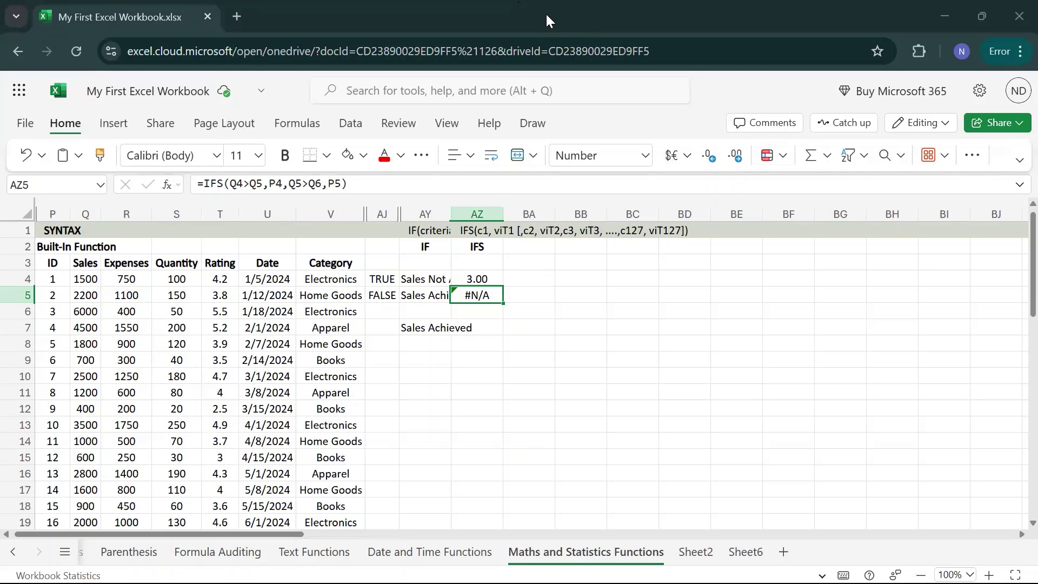
# Enter the text of AZ5's formula in AZ6 without its last value, as =IFS(Q4>Q5,P4,Q5>Q6).
pyautogui.doubleClick(474, 296)
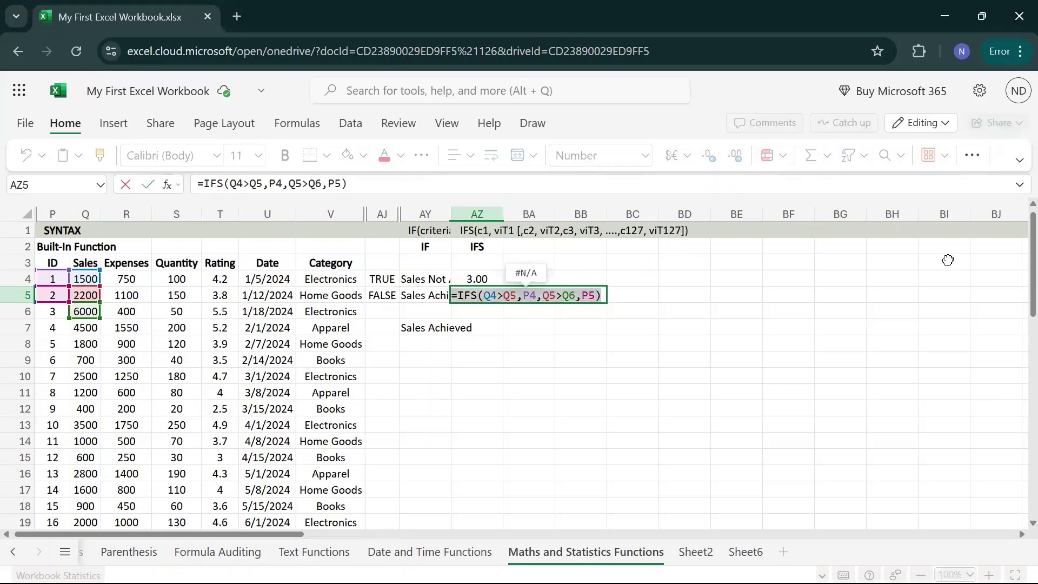
pyautogui.press('Return')
pyautogui.press('F2')
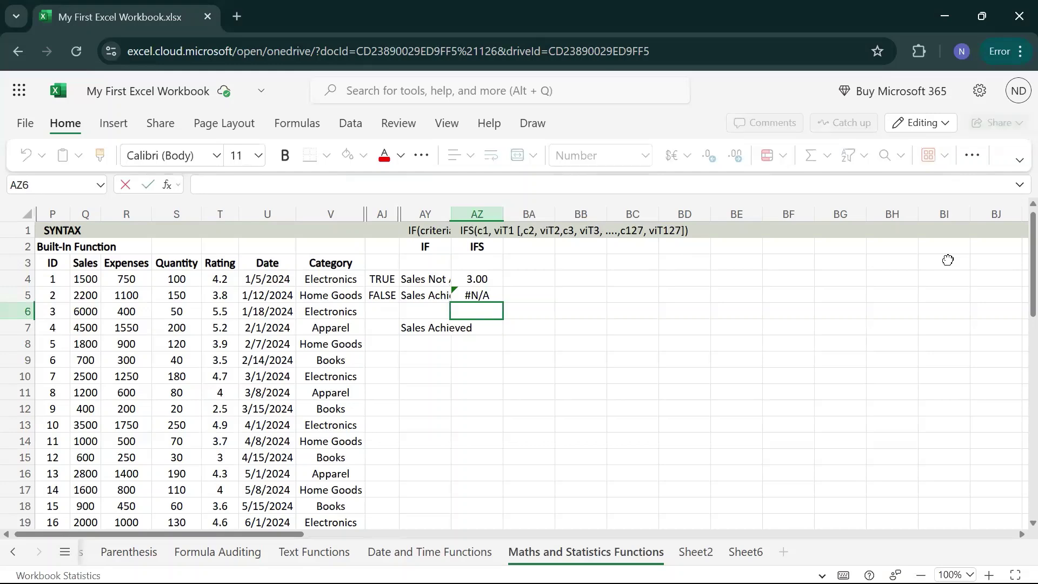
pyautogui.write('=IFS(Q4>Q5,P4,Q5>Q6,P5)')
pyautogui.press('Left')
pyautogui.press('BackSpace')
pyautogui.press('BackSpace')
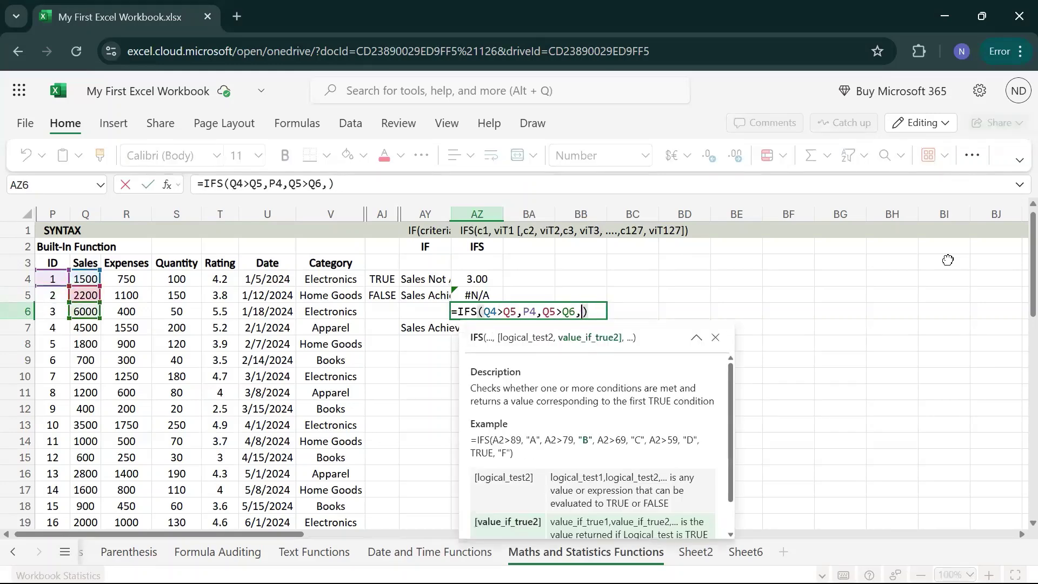
pyautogui.press('BackSpace')
pyautogui.press('Return')
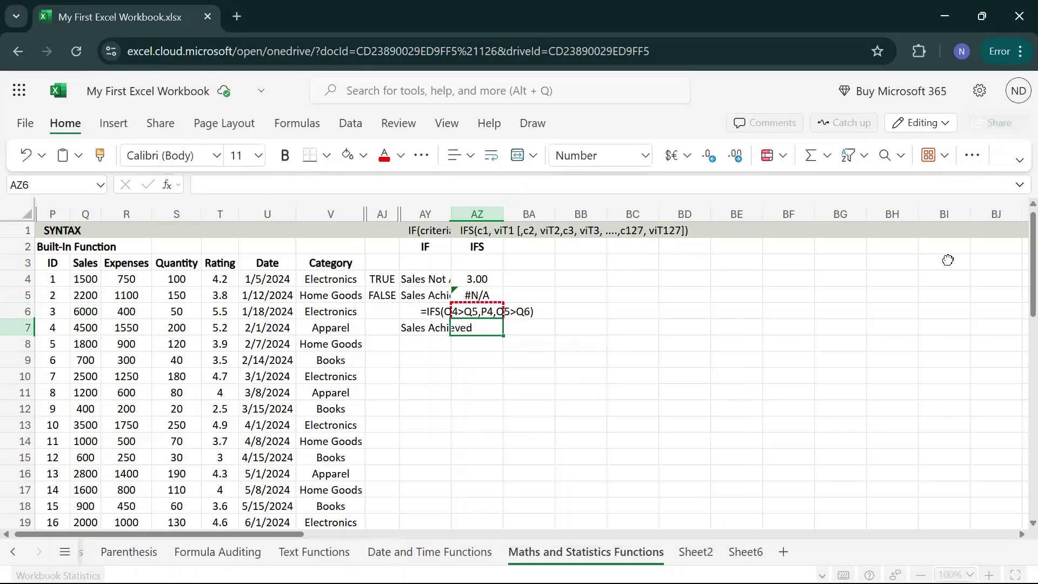
pyautogui.press('Up')
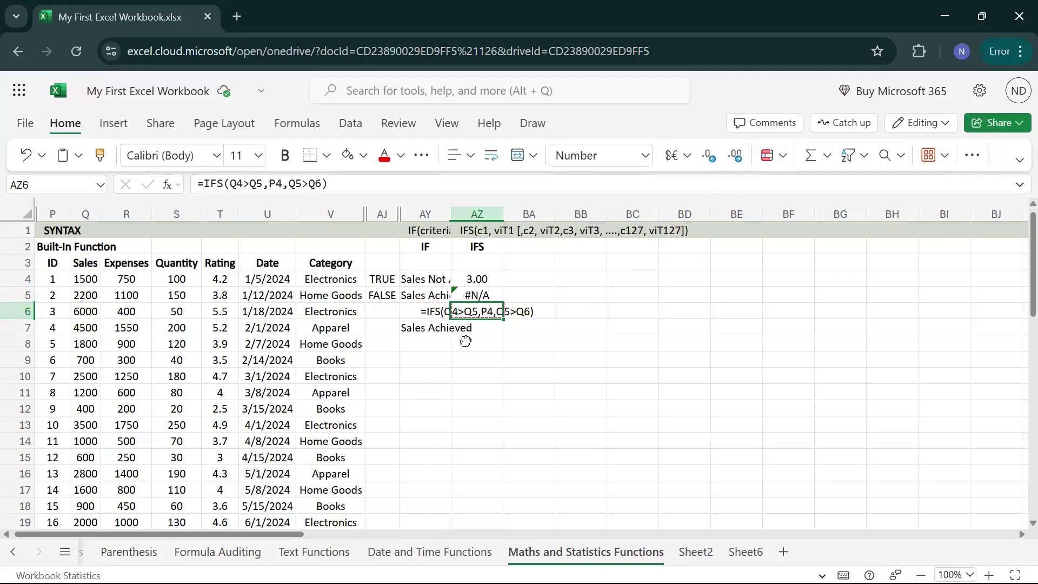
pyautogui.hotkey('ctrl', 'c')
pyautogui.moveTo(451, 309); pyautogui.dragTo(450, 310)
pyautogui.moveTo(486, 316); pyautogui.dragTo(486, 317)
pyautogui.click(567, 312)
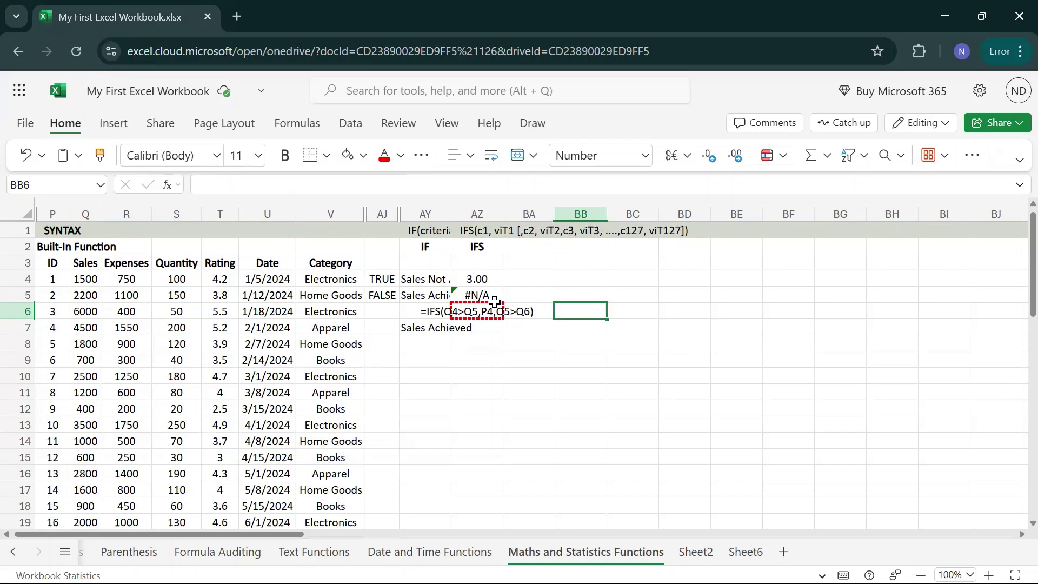
# Add P5 as the value for the second test in the AZ6 formula and commit it.
pyautogui.click(492, 303)
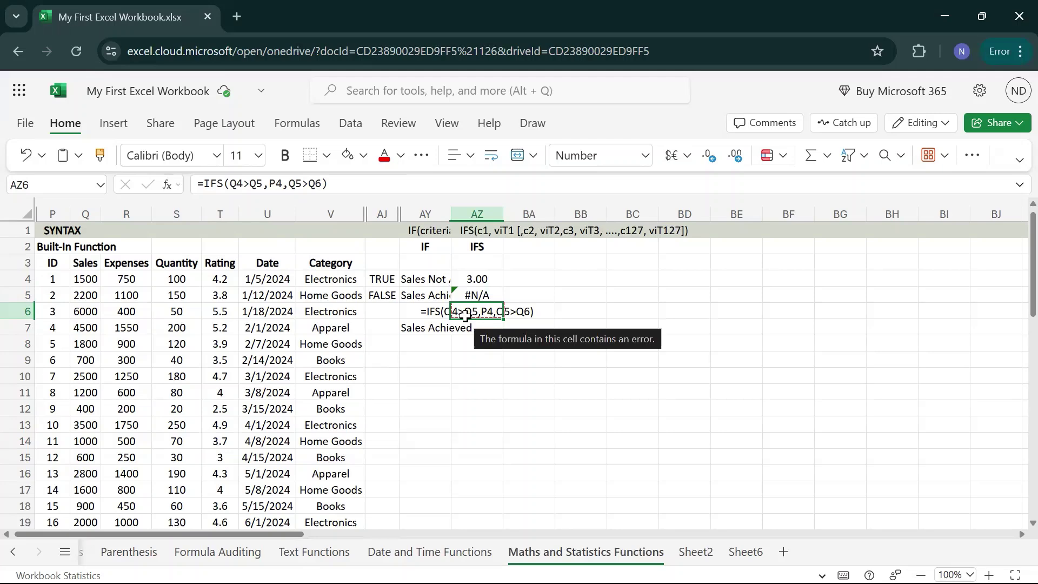
pyautogui.click(324, 185)
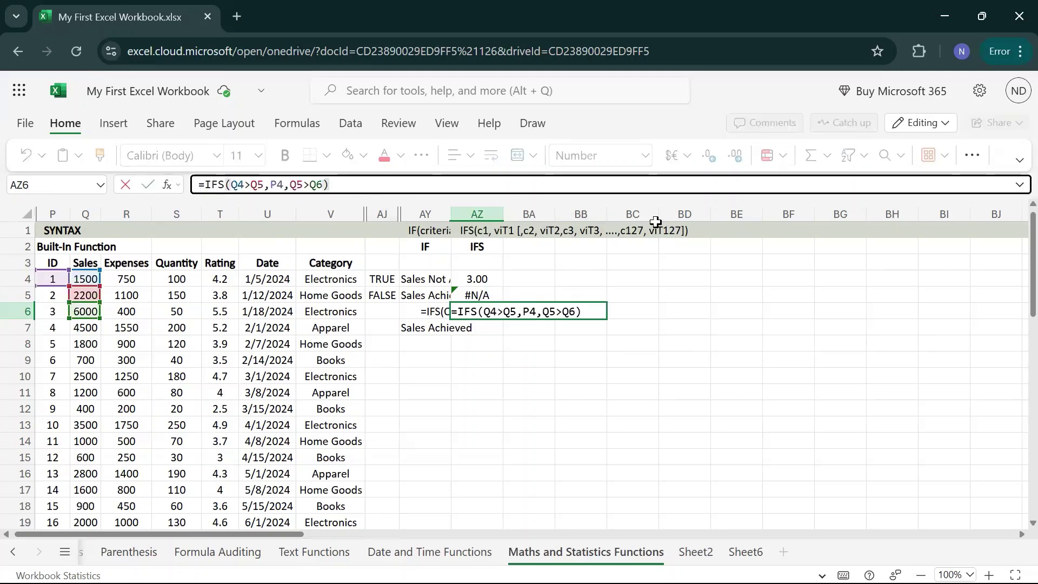
pyautogui.write(',')
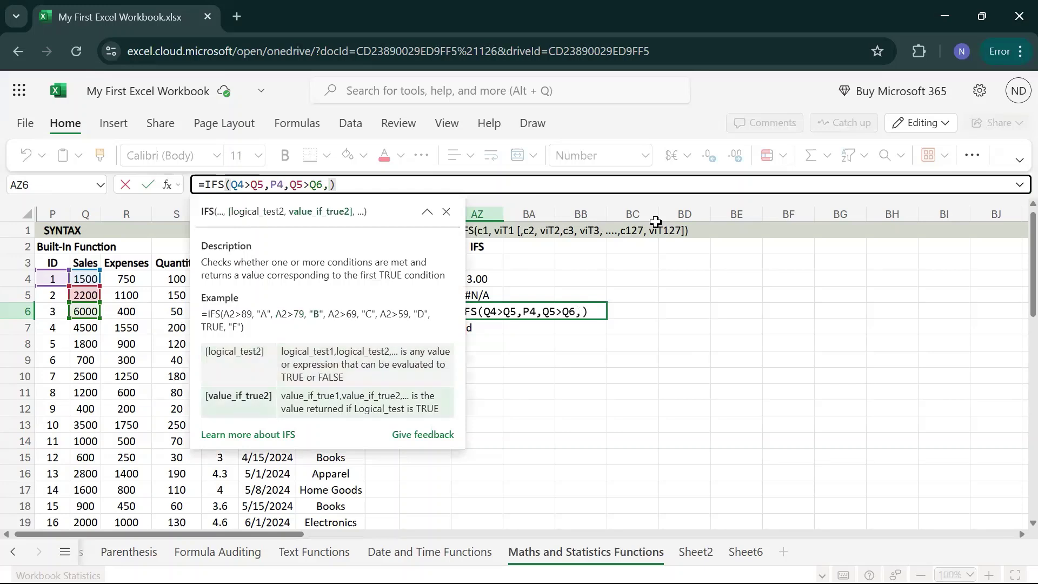
pyautogui.click(48, 296)
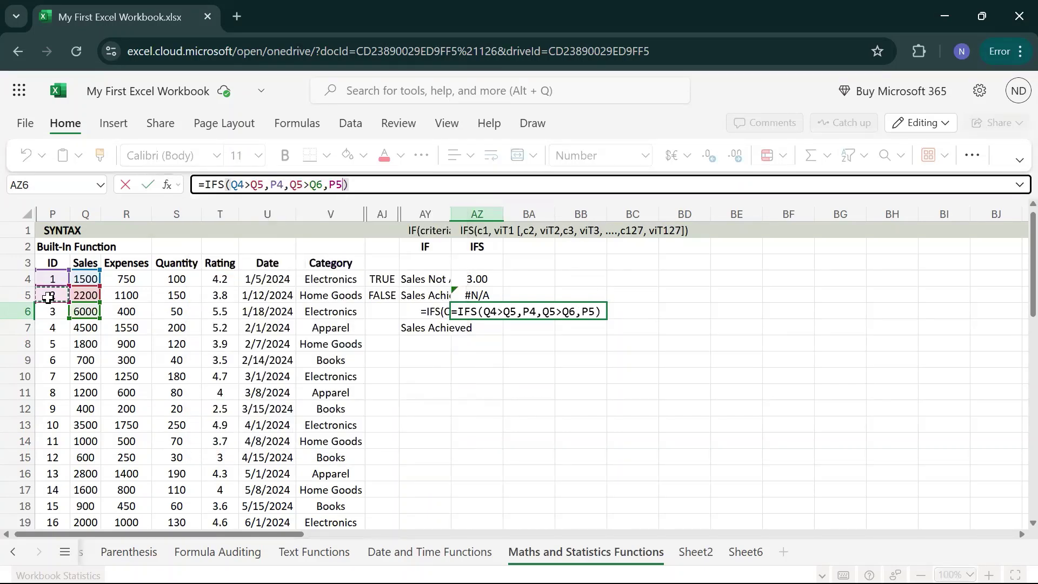
pyautogui.press('Return')
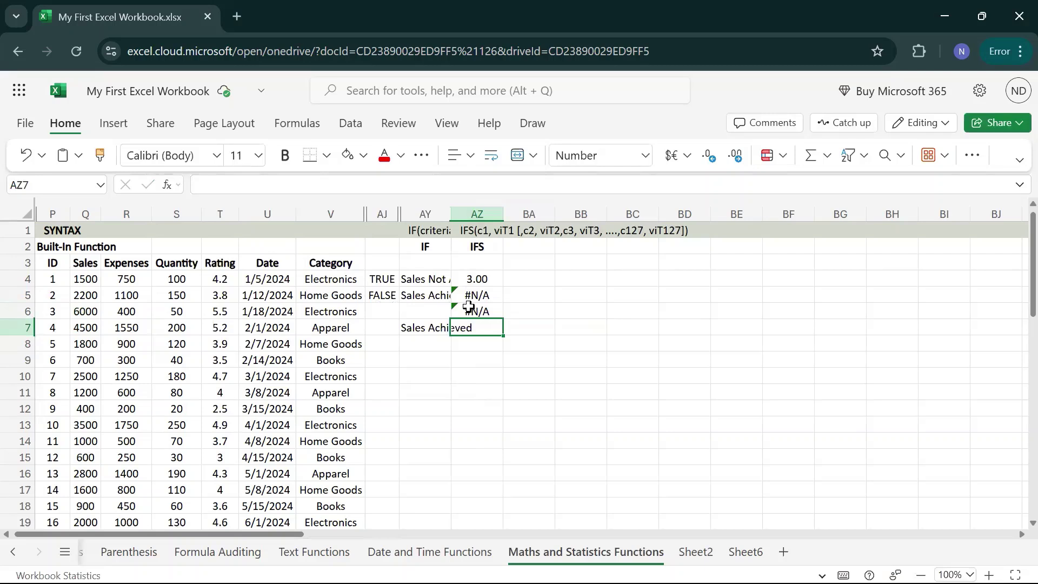
# Replace the AZ6 formula with the exact text of AZ4's formula, =IFS(Q4>Q5,P4,Q5>Q6,P5,Q6>Q7,P6).
pyautogui.click(484, 279)
pyautogui.doubleClick(484, 279)
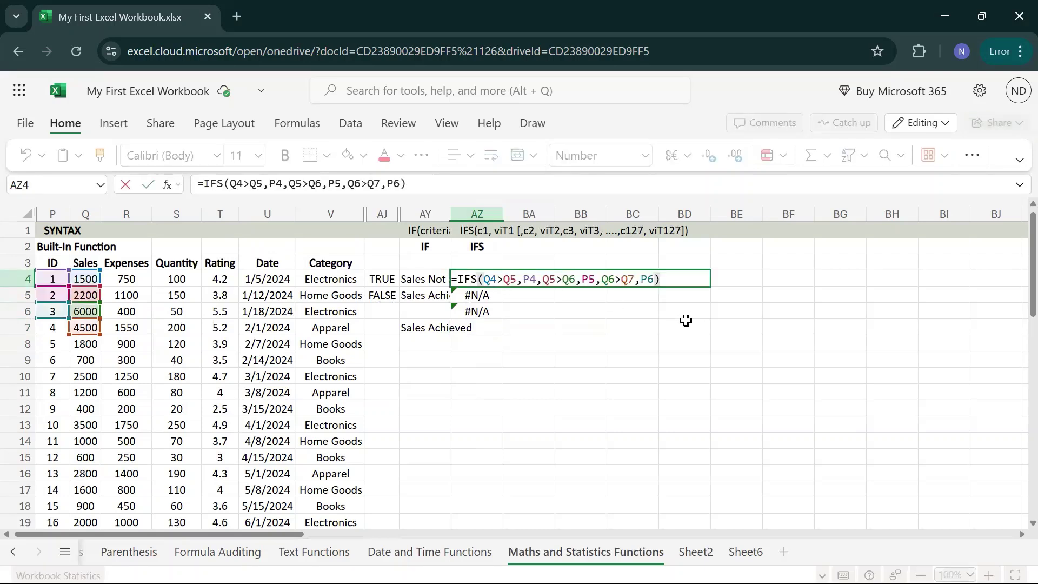
pyautogui.press('Return')
pyautogui.press('Return')
pyautogui.press('F2')
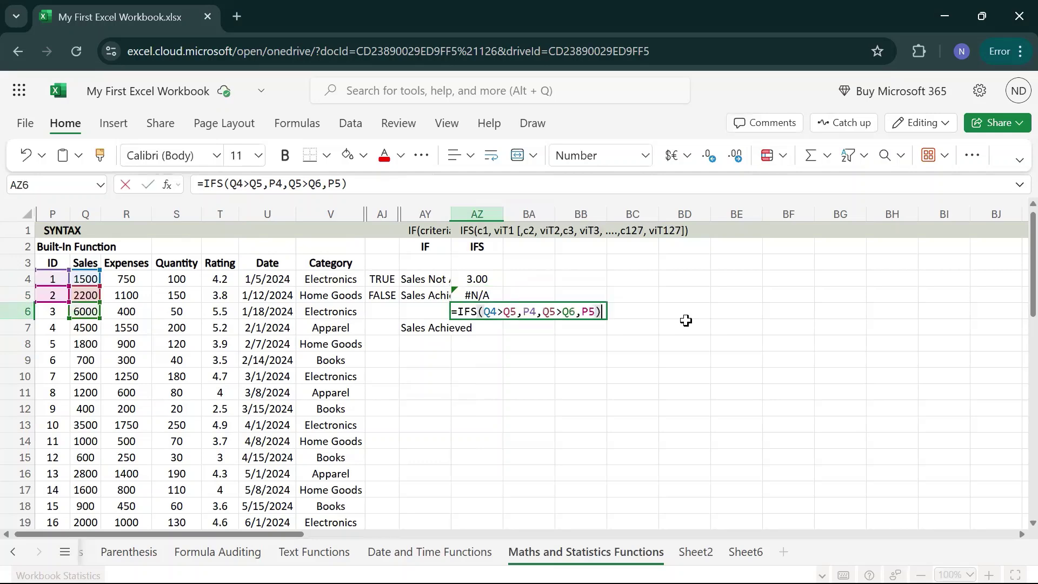
pyautogui.hotkey('shift', 'Home')
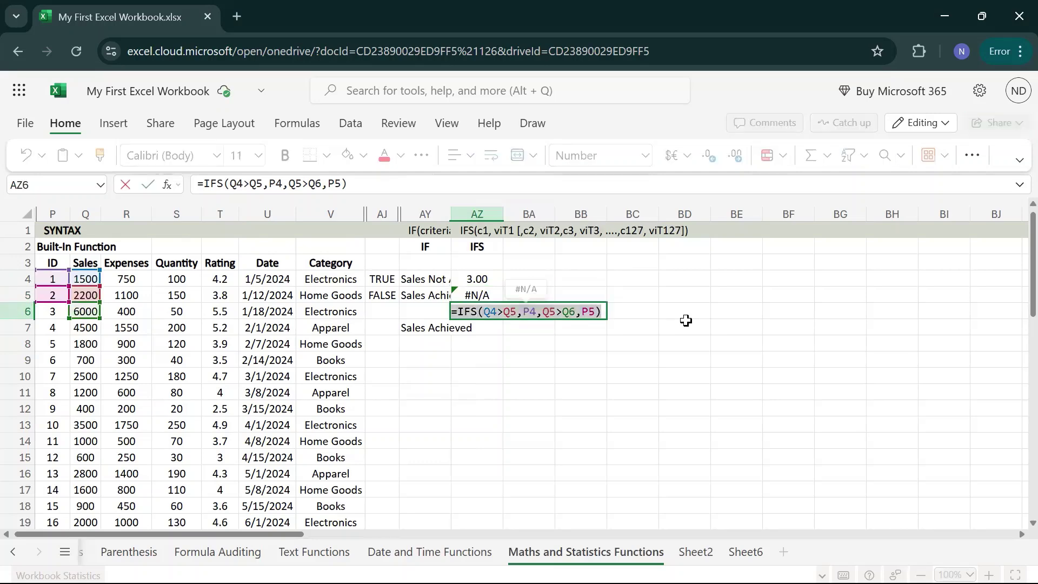
pyautogui.write('=IFS(Q4>Q5,P4,Q5>Q6,P5,Q6>Q7,P6)')
# Remove the last value P6 and its comma from the AZ6 formula and commit it as =IFS(Q4>Q5,P4,Q5>Q6,P5,Q6>Q7).
pyautogui.press('Left')
pyautogui.press('BackSpace')
pyautogui.press('BackSpace')
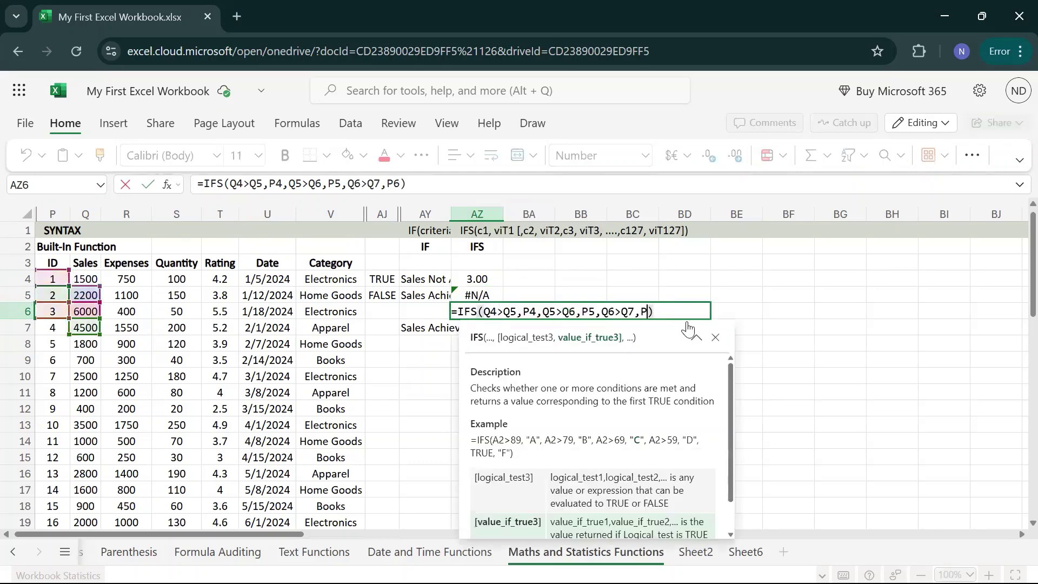
pyautogui.press('BackSpace')
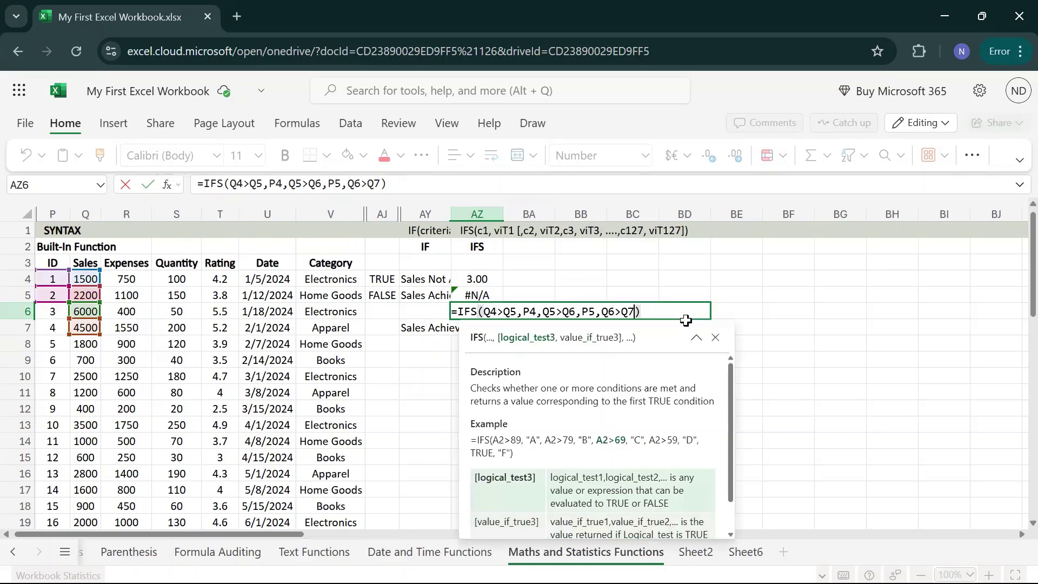
pyautogui.press('Return')
pyautogui.press('Up')
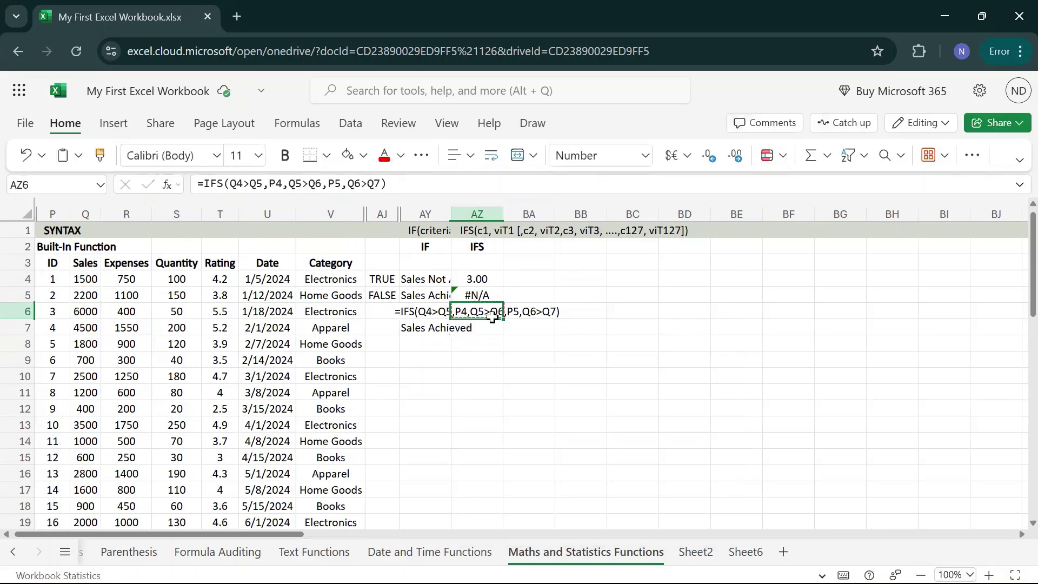
# Examine the AZ6 cell's note and compare its formula with AZ5's, then review the IF and IFS headings in row 2.
pyautogui.moveTo(490, 317)
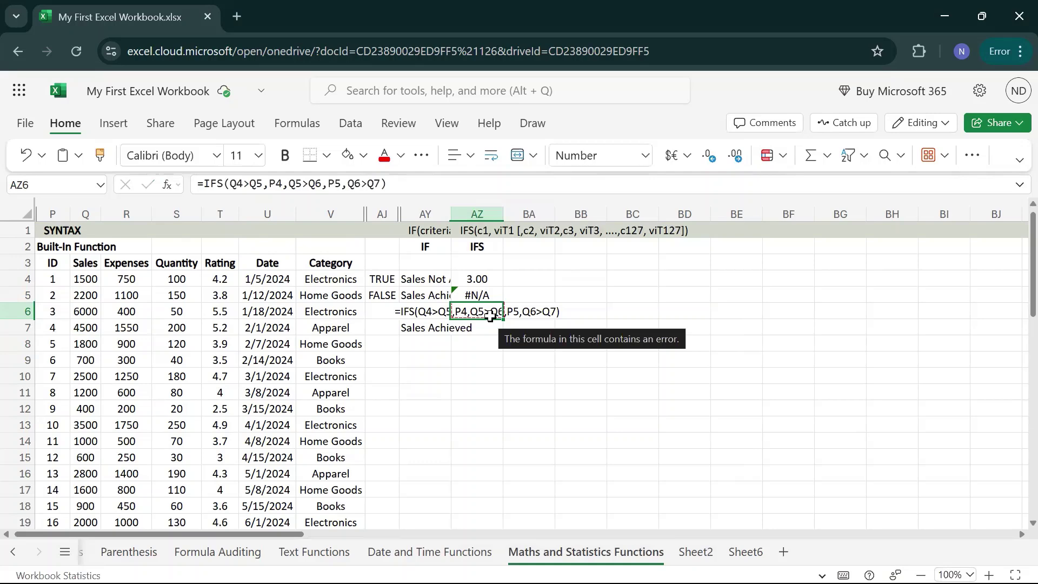
pyautogui.hotkey('ctrl', 'c')
pyautogui.click(576, 311)
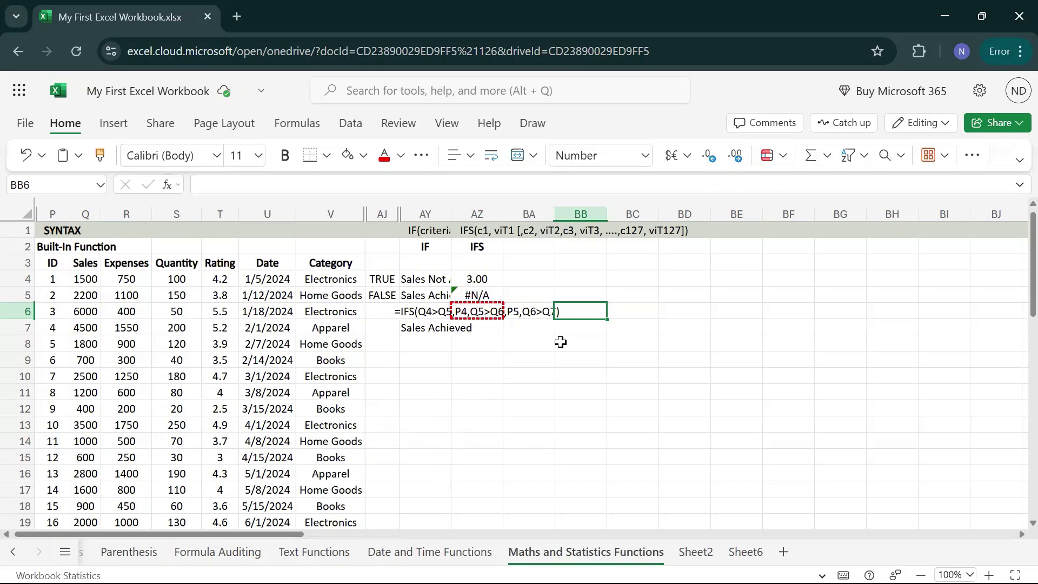
pyautogui.click(485, 296)
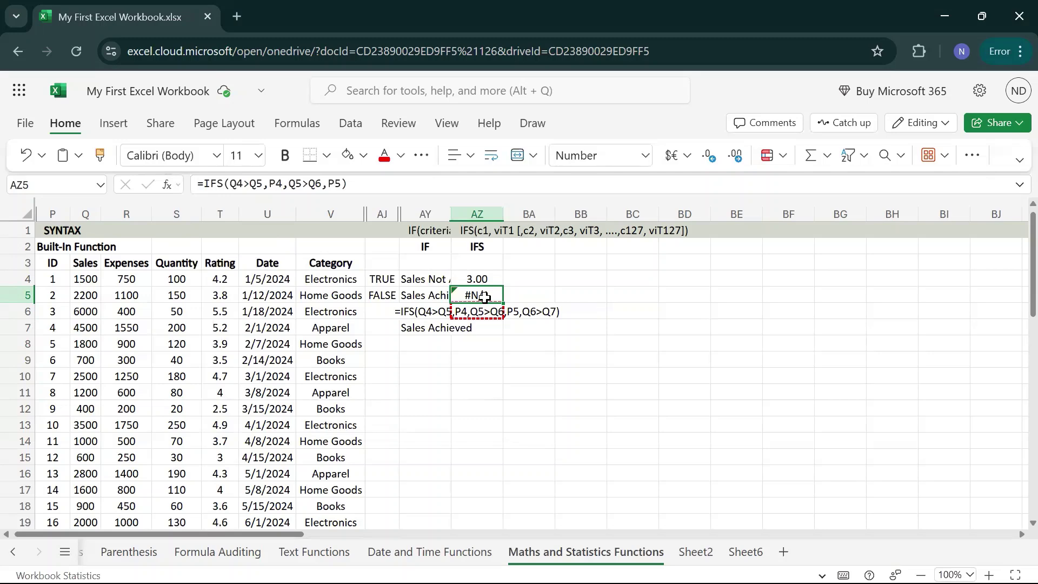
pyautogui.click(463, 316)
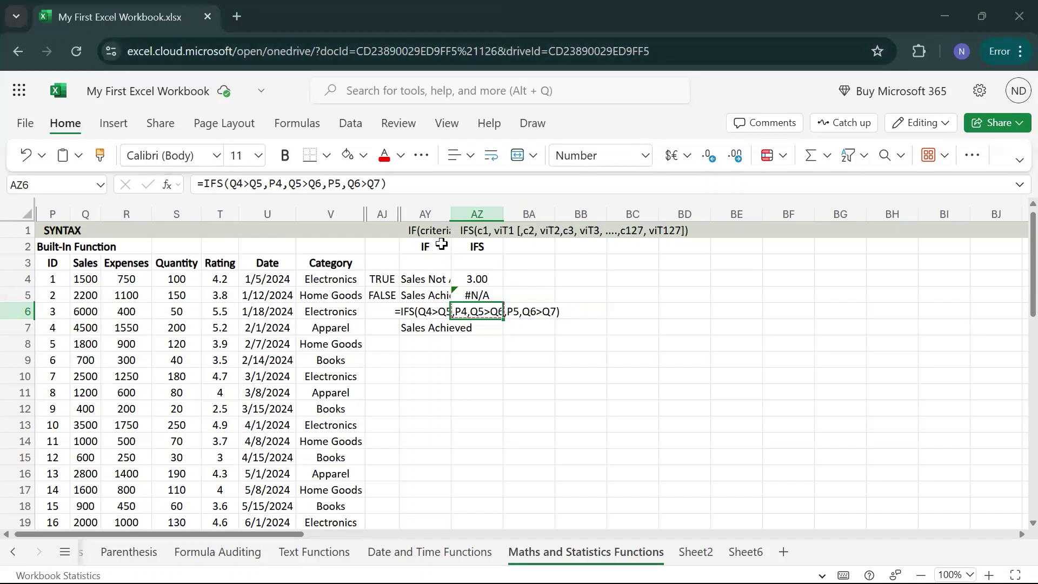
pyautogui.click(430, 247)
pyautogui.click(475, 245)
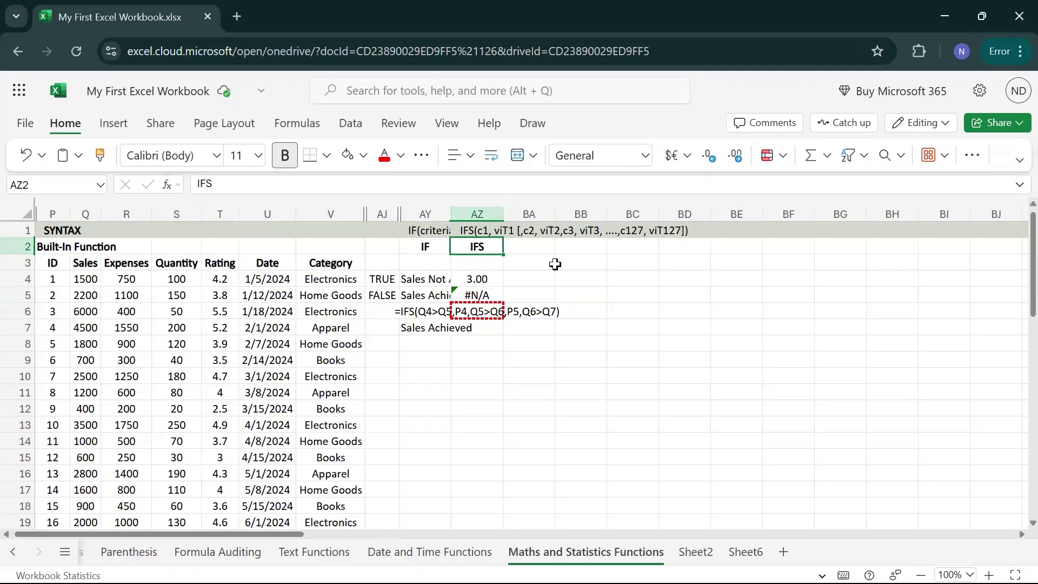